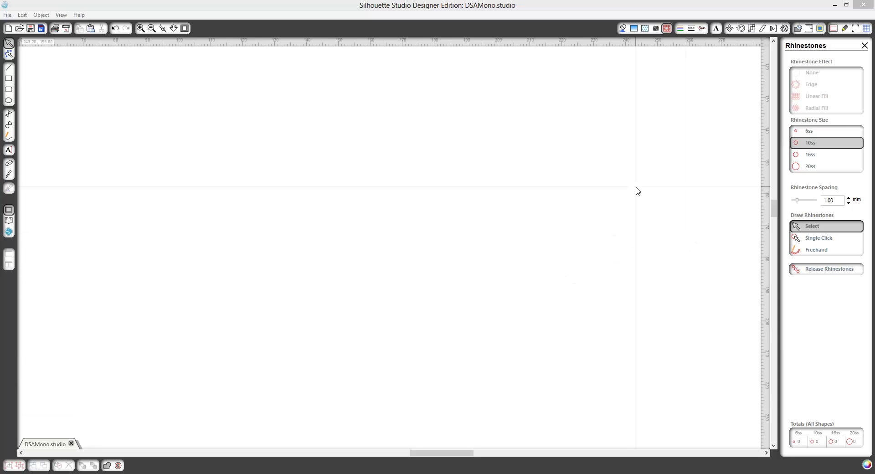
# - Add the text DSA near the middle of the page in the EST - On the Vine 23 font at 72pt
pyautogui.click(714, 28)
pyautogui.click(715, 29)
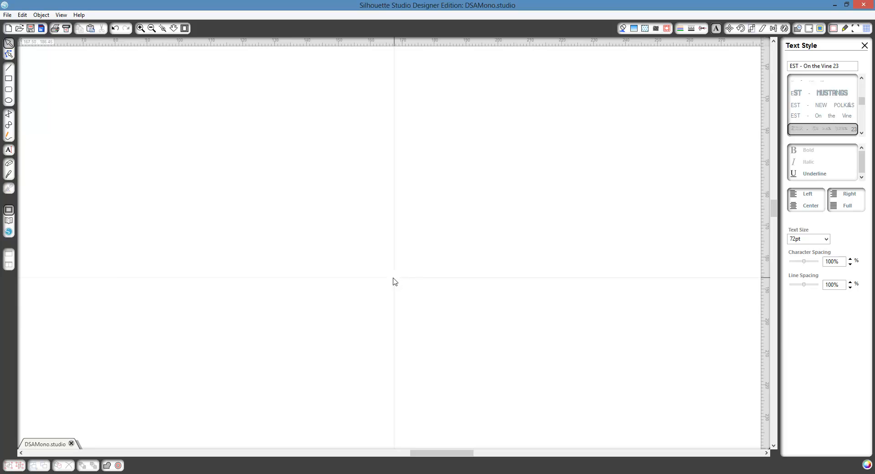
pyautogui.click(9, 151)
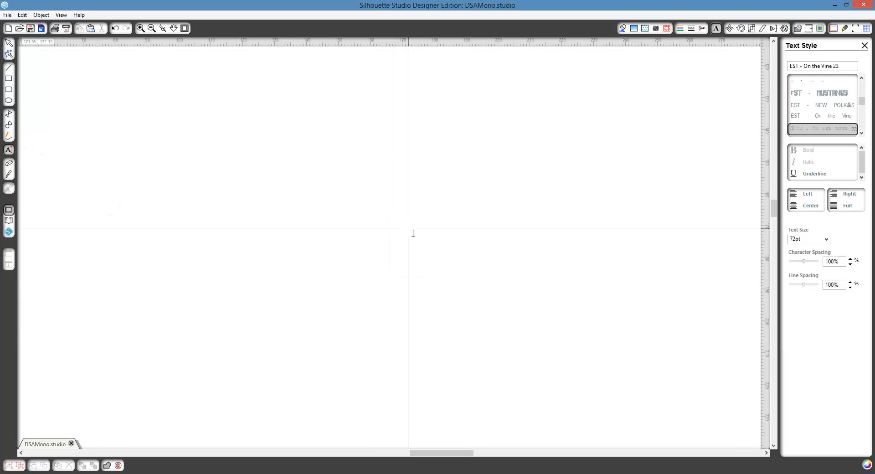
pyautogui.click(353, 213)
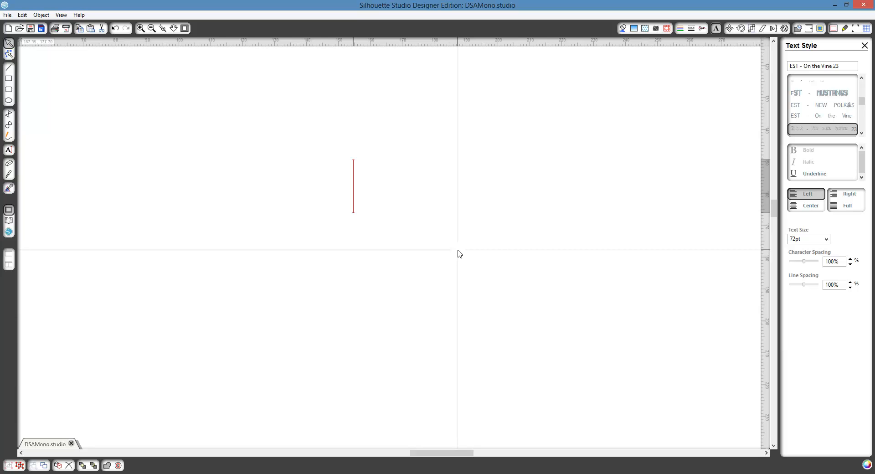
pyautogui.write('D')
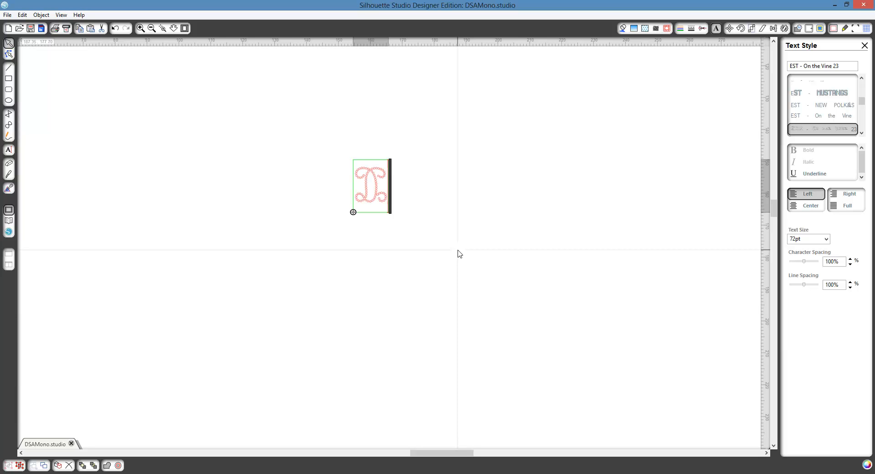
pyautogui.write('S')
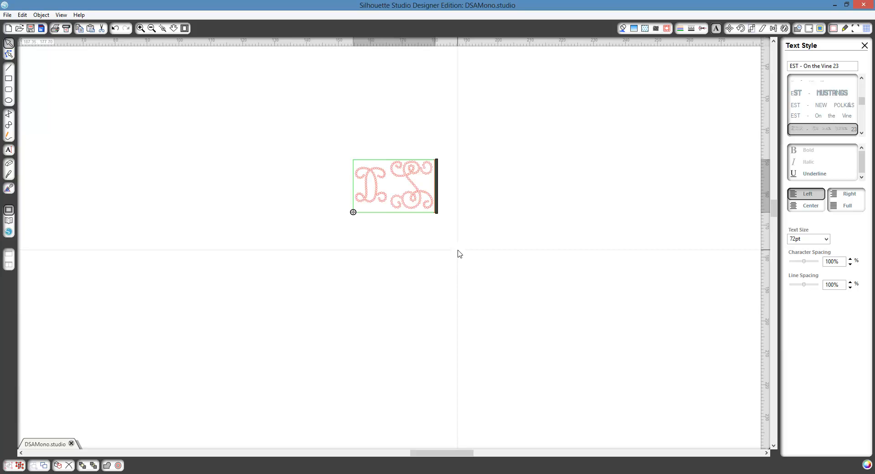
pyautogui.write('A')
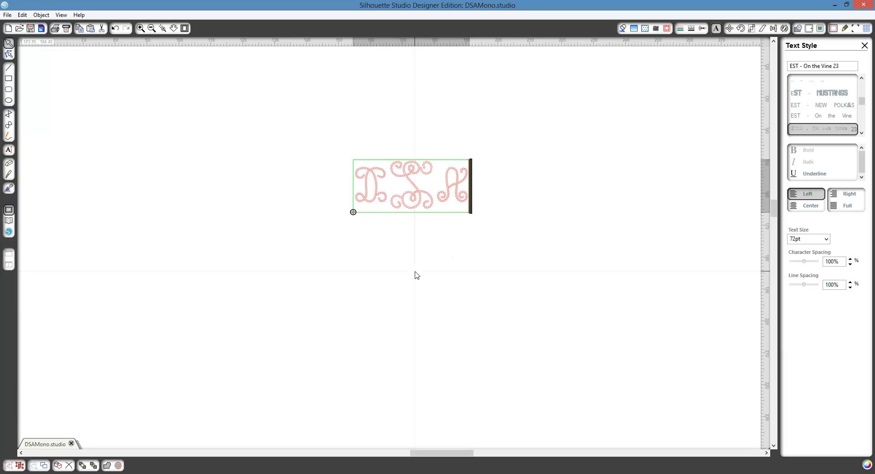
pyautogui.click(415, 274)
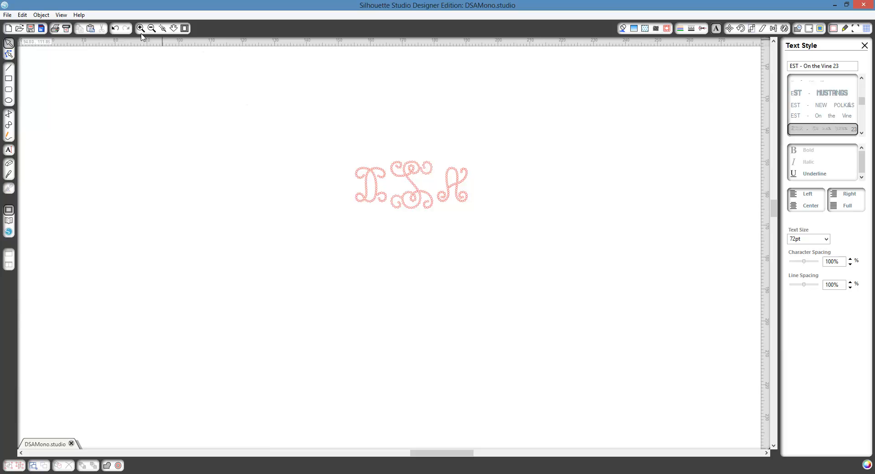
# - Release the compound path of the DSA text
pyautogui.click(162, 29)
pyautogui.moveTo(291, 116); pyautogui.dragTo(518, 233)
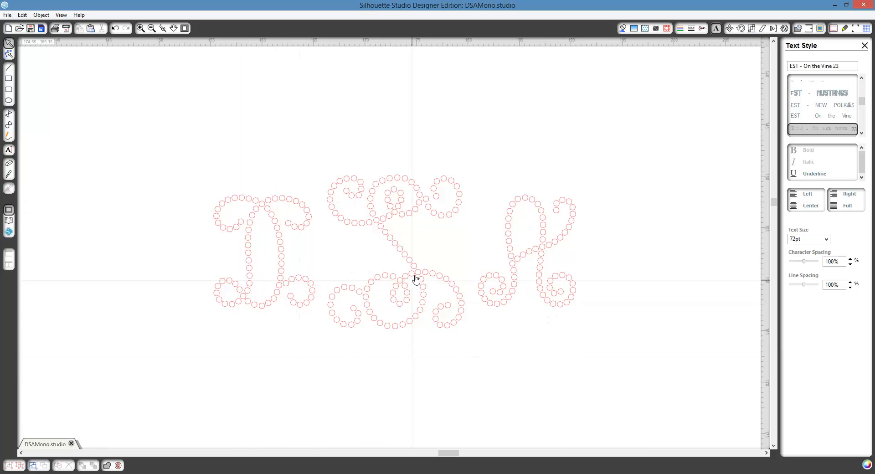
pyautogui.moveTo(415, 279); pyautogui.dragTo(385, 254)
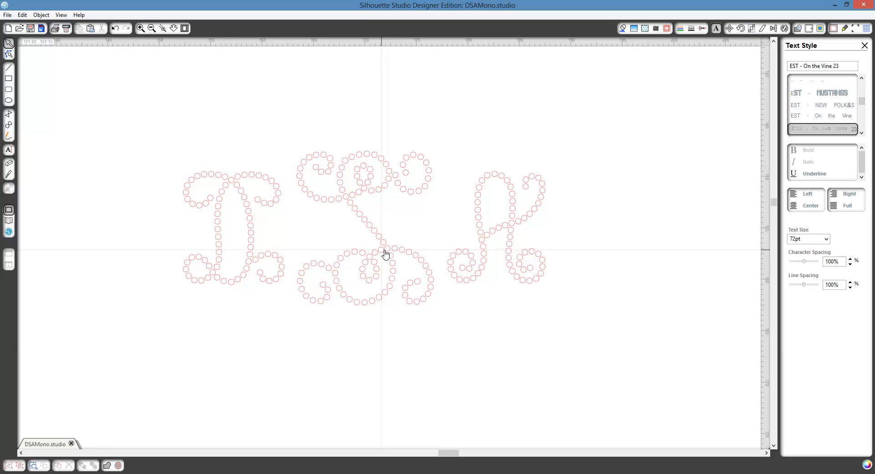
pyautogui.rightClick(383, 252)
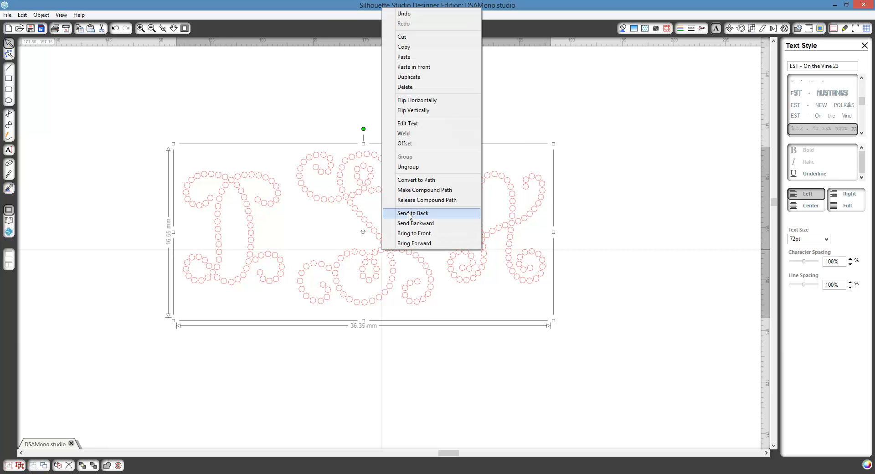
pyautogui.click(429, 201)
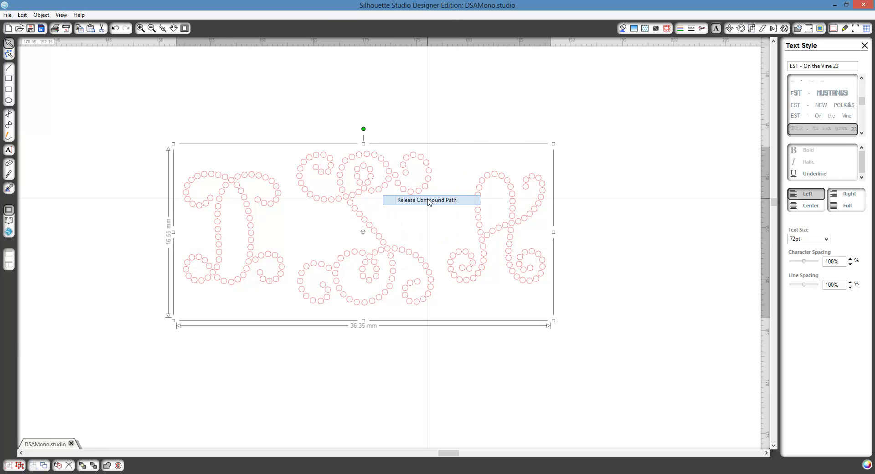
pyautogui.click(466, 347)
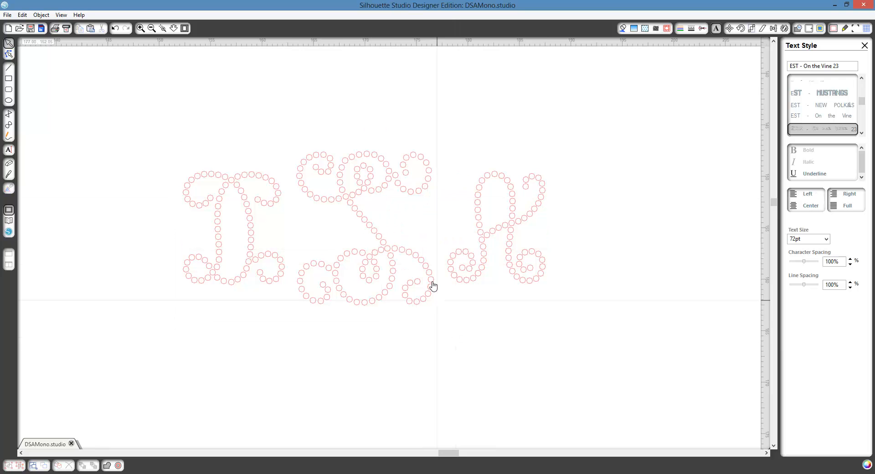
# - Ungroup the DSA lettering into its individual circles
pyautogui.click(425, 263)
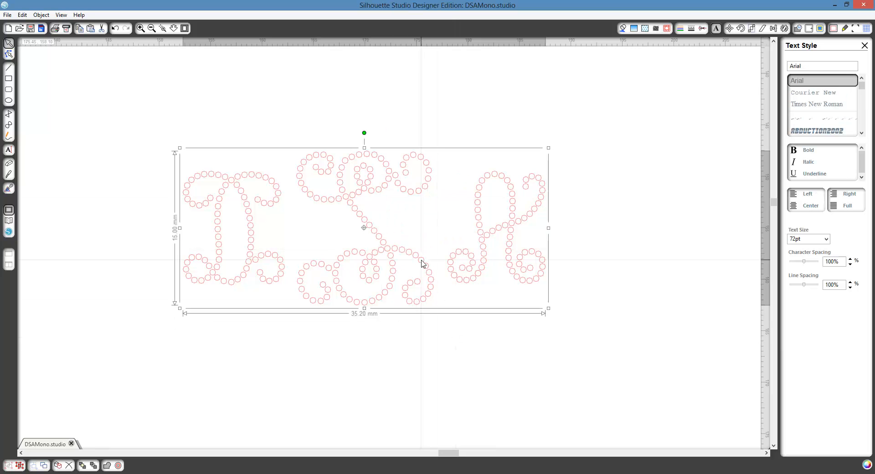
pyautogui.rightClick(424, 263)
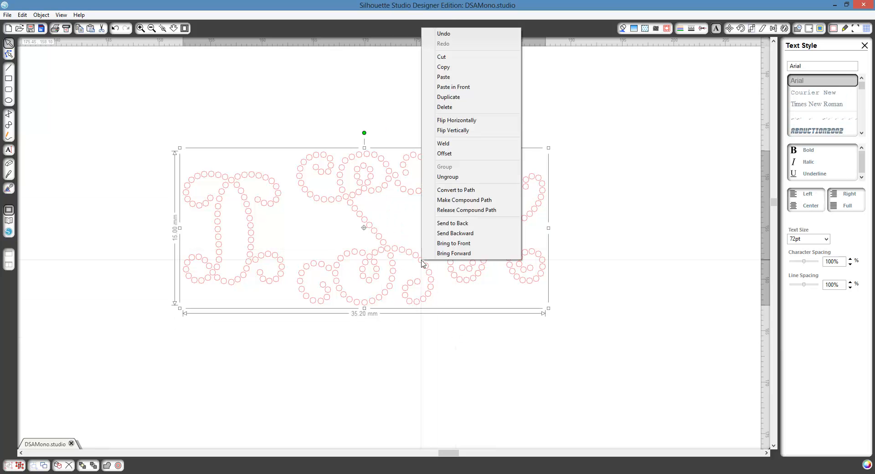
pyautogui.click(448, 177)
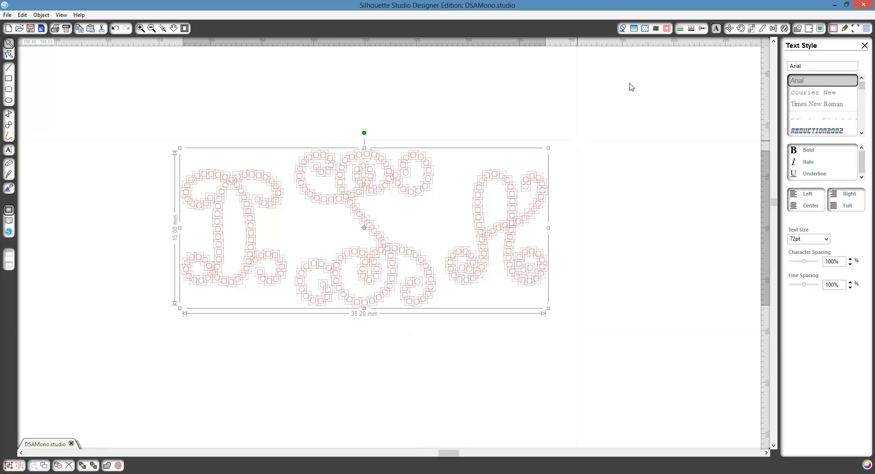
# - Set the rhinestone size to 6ss for the ungrouped lettering circles
pyautogui.click(667, 30)
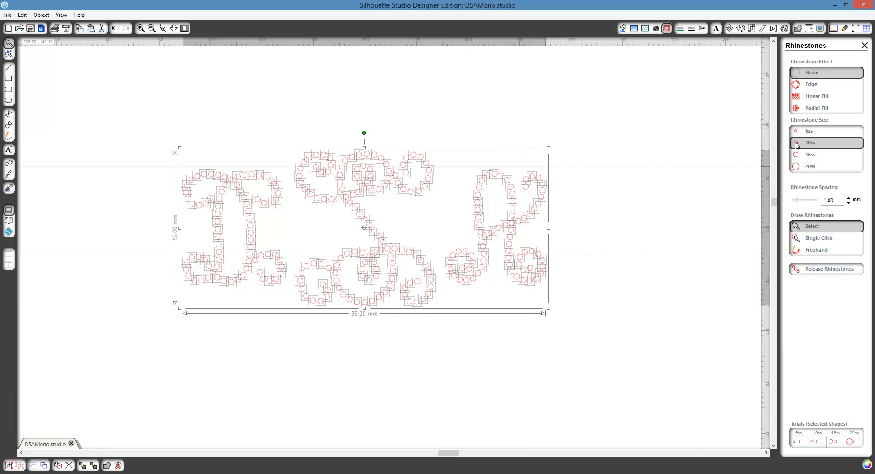
pyautogui.click(807, 132)
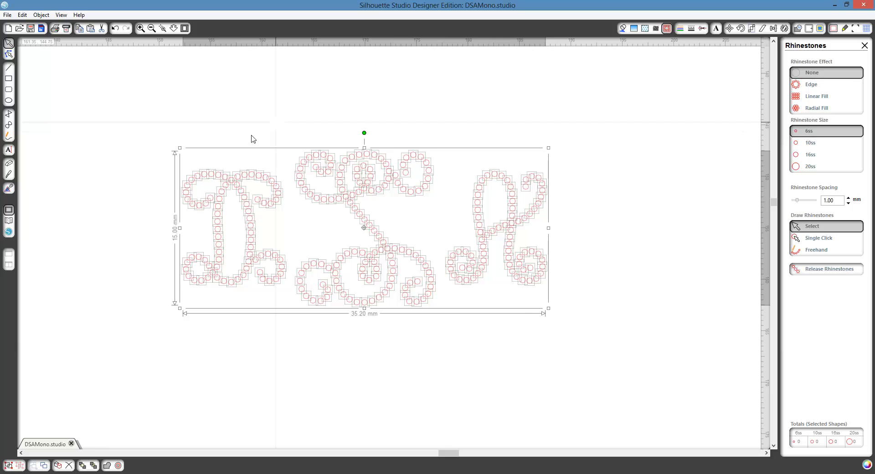
pyautogui.click(524, 353)
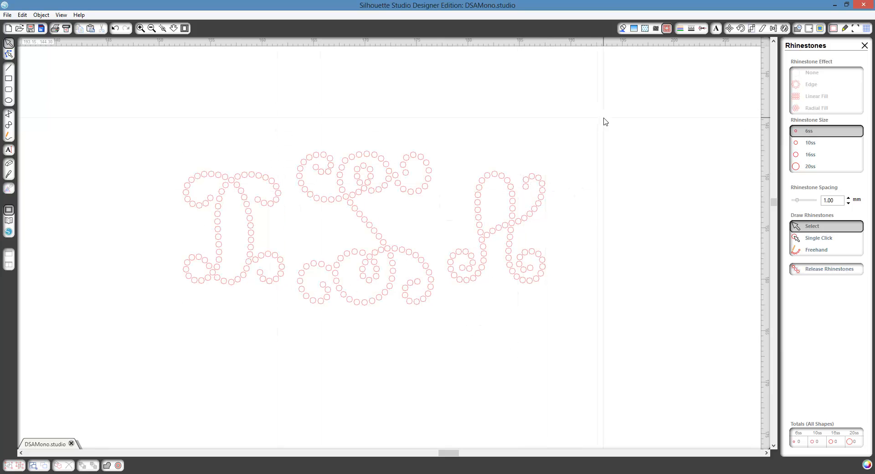
# - Scale all the lettering circles up together to about 50.6 mm wide and 21.6 mm high
pyautogui.moveTo(604, 117); pyautogui.dragTo(141, 347)
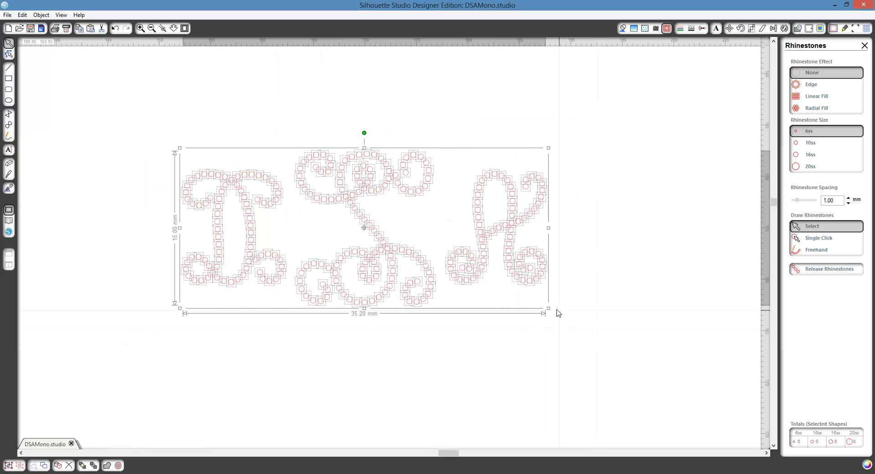
pyautogui.moveTo(551, 311); pyautogui.dragTo(697, 409)
pyautogui.click(137, 242)
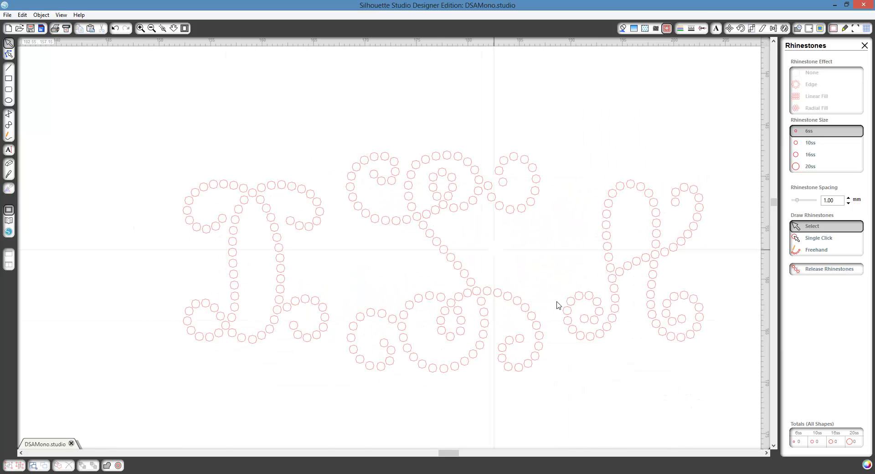
# - Apply the Radial Fill rhinestone effect to every circle of the lettering using 6ss stones
pyautogui.moveTo(732, 128); pyautogui.dragTo(54, 401)
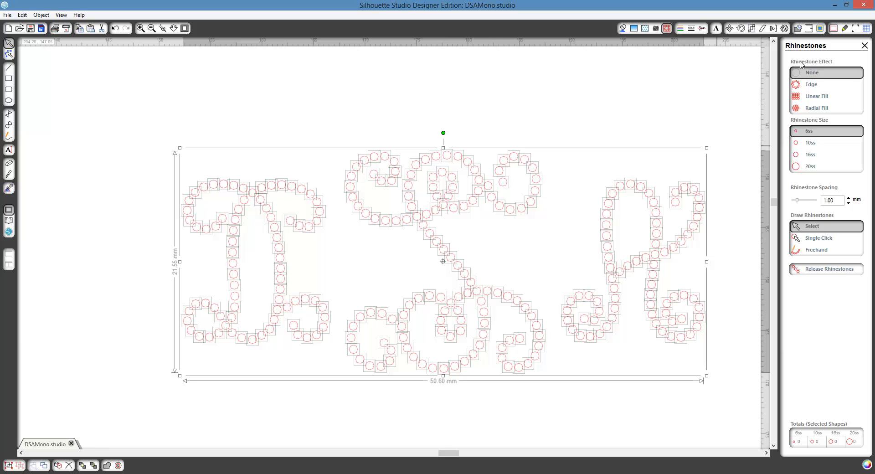
pyautogui.click(816, 108)
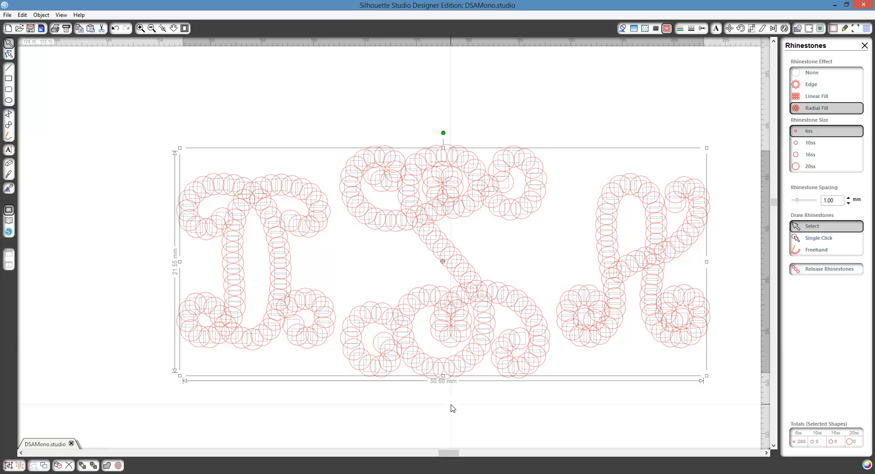
pyautogui.click(479, 117)
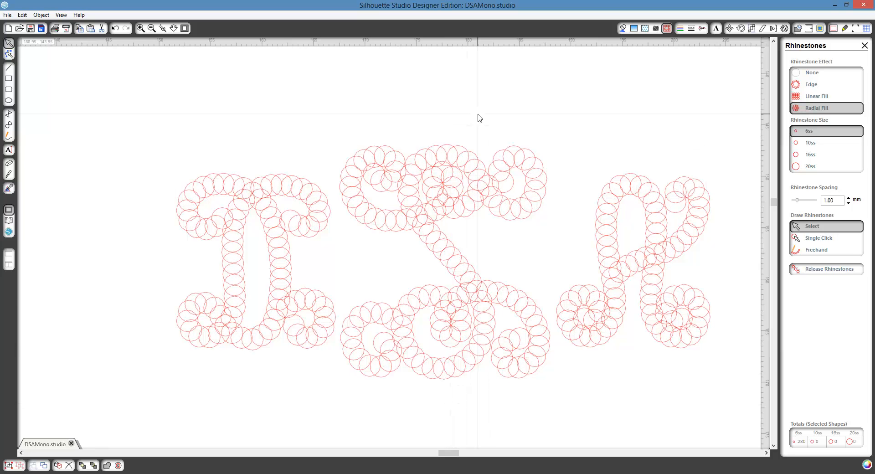
# - Enlarge the whole rhinestone monogram in stages to about 138.4 mm wide and 59 mm high to spread the stones apart
pyautogui.moveTo(131, 99); pyautogui.dragTo(728, 403)
pyautogui.click(151, 28)
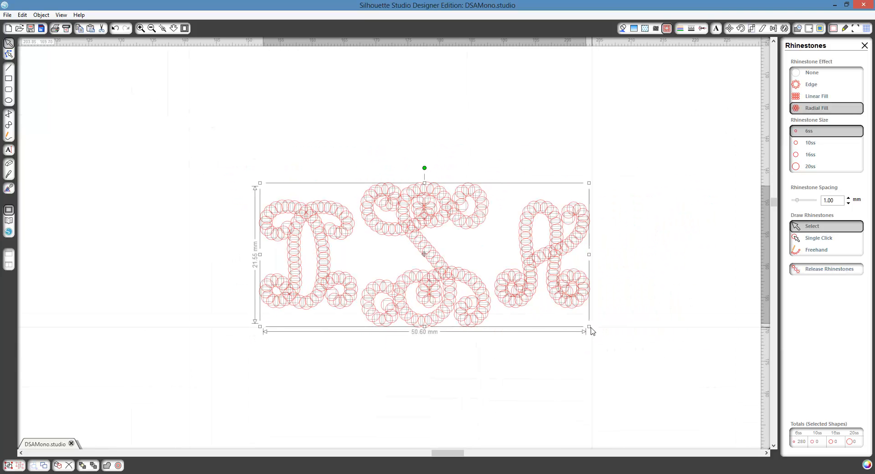
pyautogui.moveTo(638, 371); pyautogui.dragTo(721, 435)
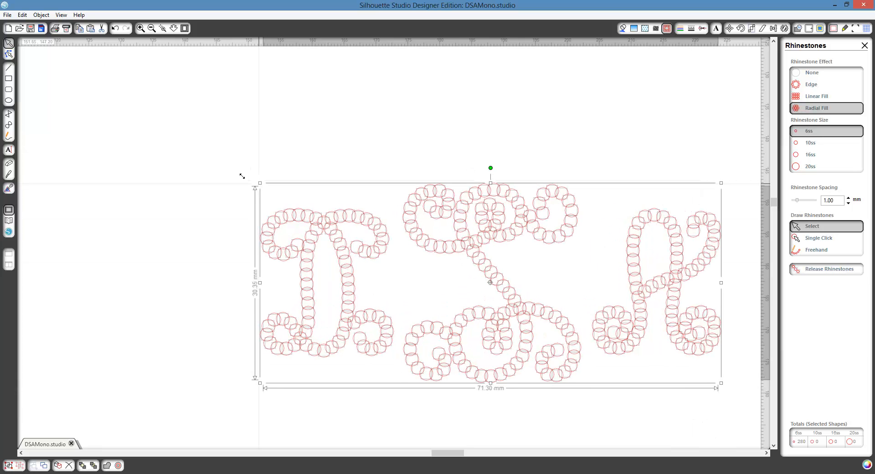
pyautogui.moveTo(242, 176); pyautogui.dragTo(70, 91)
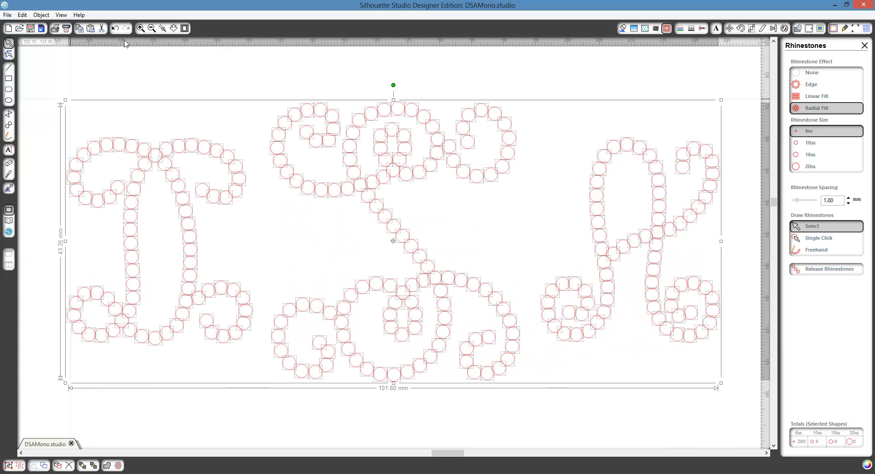
pyautogui.click(152, 28)
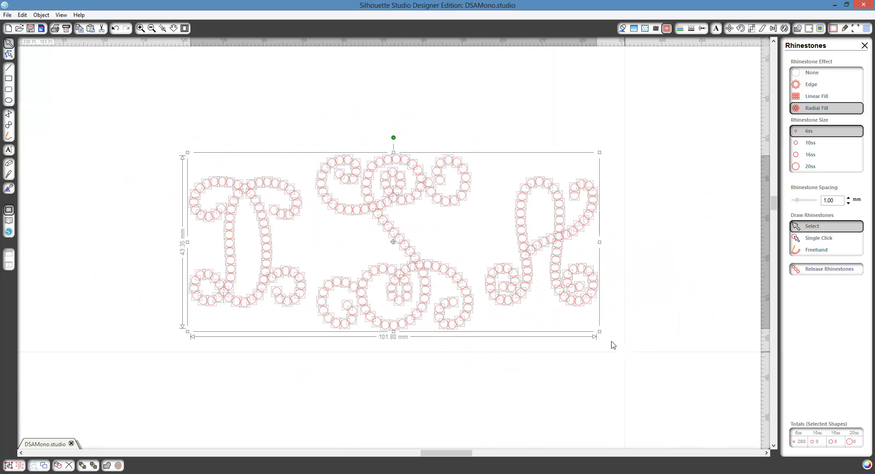
pyautogui.moveTo(621, 353); pyautogui.dragTo(738, 424)
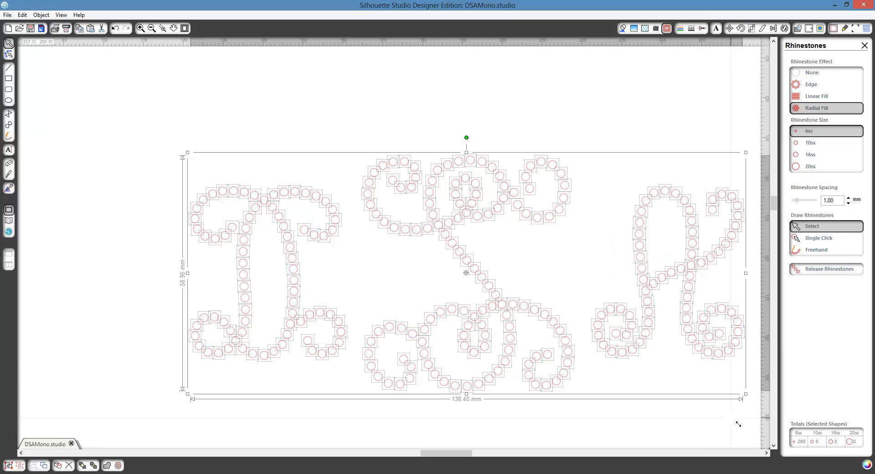
pyautogui.click(134, 212)
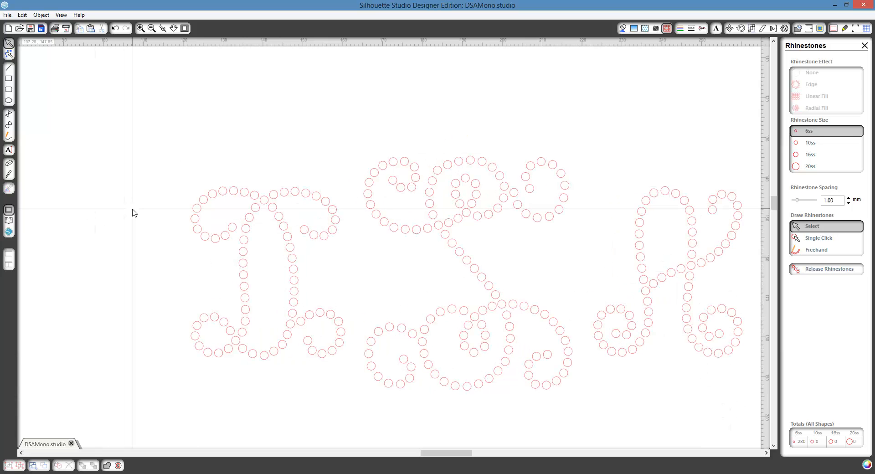
# - Enlarge the complete rhinestone monogram further from its upper-left corner to widen the gaps between stones
pyautogui.moveTo(172, 115); pyautogui.dragTo(744, 401)
pyautogui.click(151, 29)
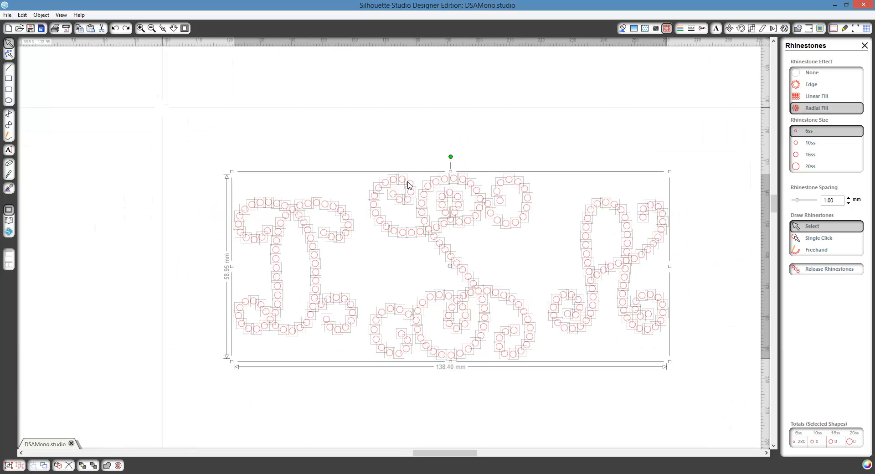
pyautogui.moveTo(268, 188); pyautogui.dragTo(150, 137)
pyautogui.click(207, 107)
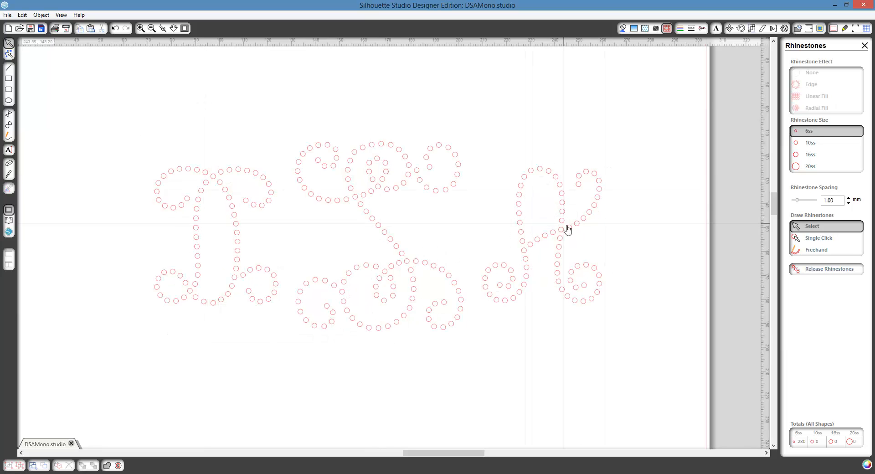
# - Shrink the whole rhinestone monogram proportionally to about 94.4 mm wide and 40.2 mm high
pyautogui.moveTo(650, 103); pyautogui.dragTo(126, 357)
pyautogui.moveTo(606, 335); pyautogui.dragTo(298, 327)
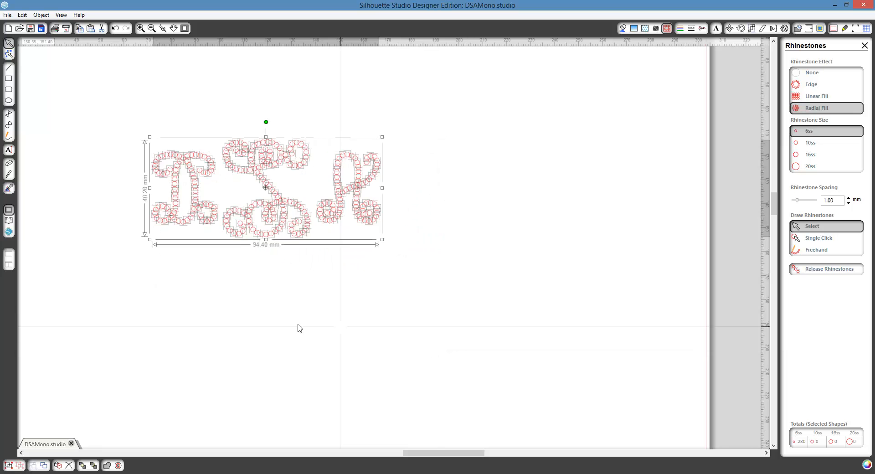
pyautogui.click(222, 279)
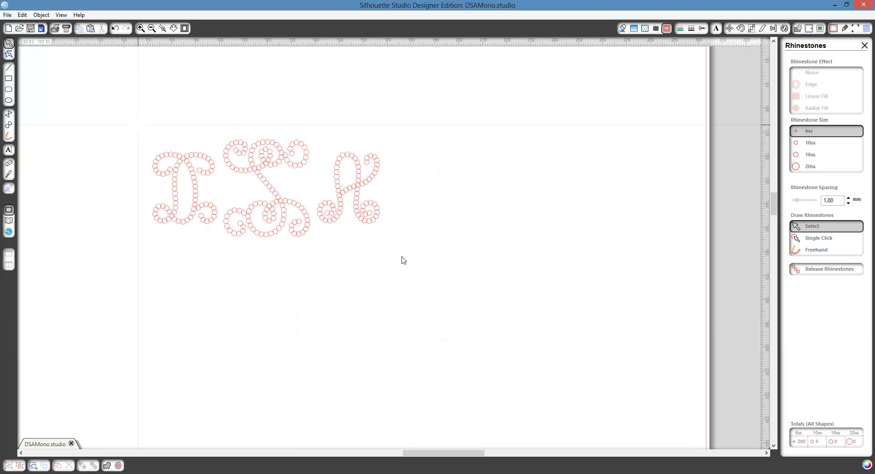
# - Enlarge the whole rhinestone monogram slightly to about 112.7 mm wide and 48 mm high, keeping all stones selected
pyautogui.hotkey('ctrl', 'a')
pyautogui.moveTo(384, 241); pyautogui.dragTo(448, 285)
pyautogui.click(128, 161)
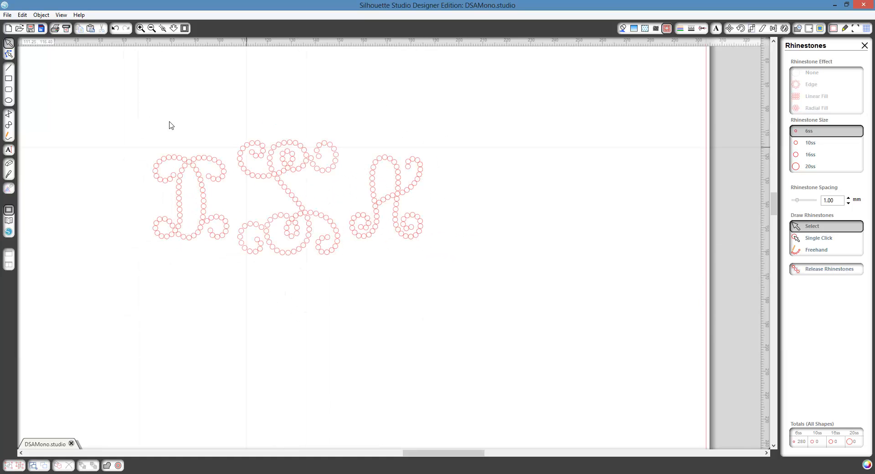
pyautogui.moveTo(119, 116); pyautogui.dragTo(471, 301)
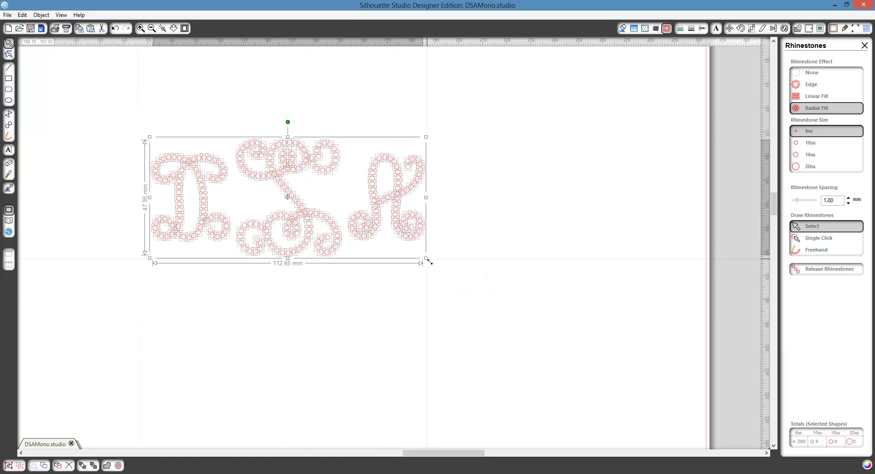
# - Fill all the rhinestones of the middle letter S with light orange
pyautogui.click(154, 298)
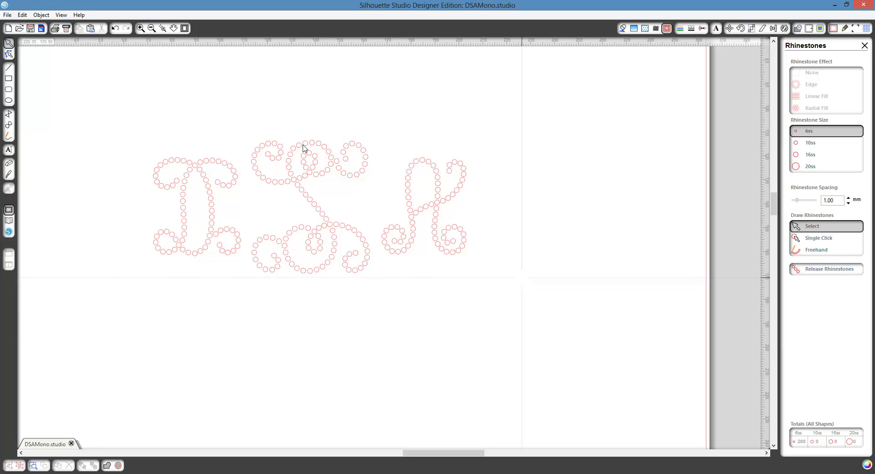
pyautogui.click(163, 28)
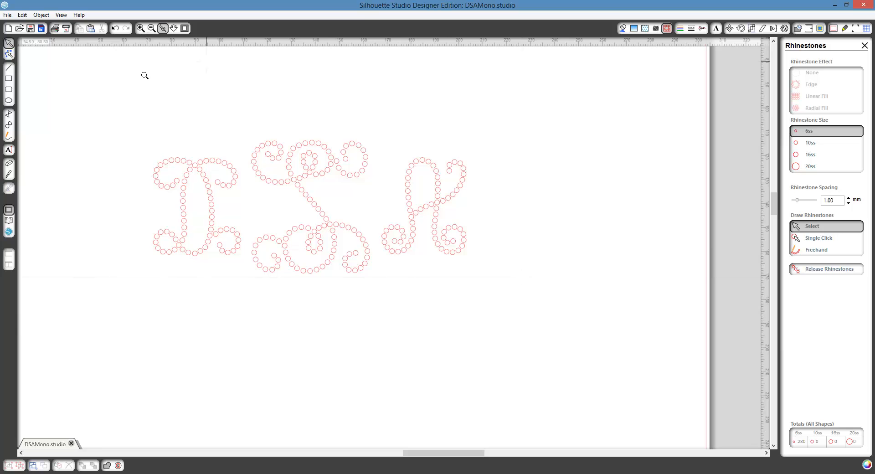
pyautogui.moveTo(121, 104); pyautogui.dragTo(503, 314)
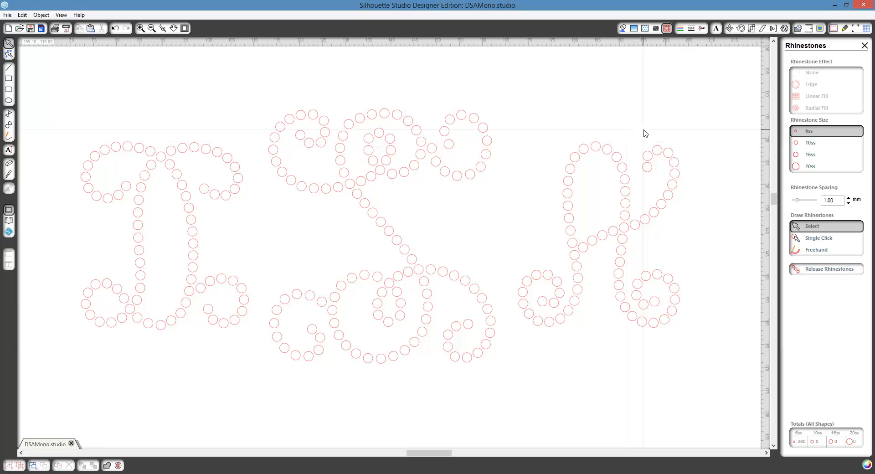
pyautogui.moveTo(269, 101); pyautogui.dragTo(503, 376)
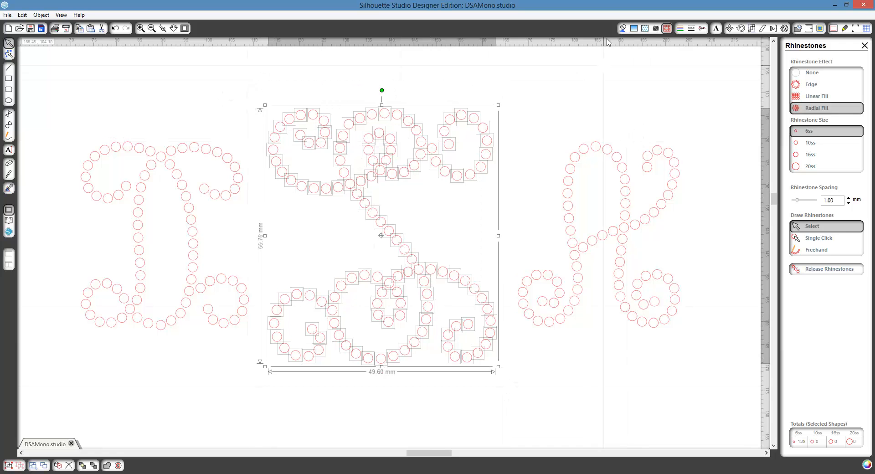
pyautogui.click(623, 28)
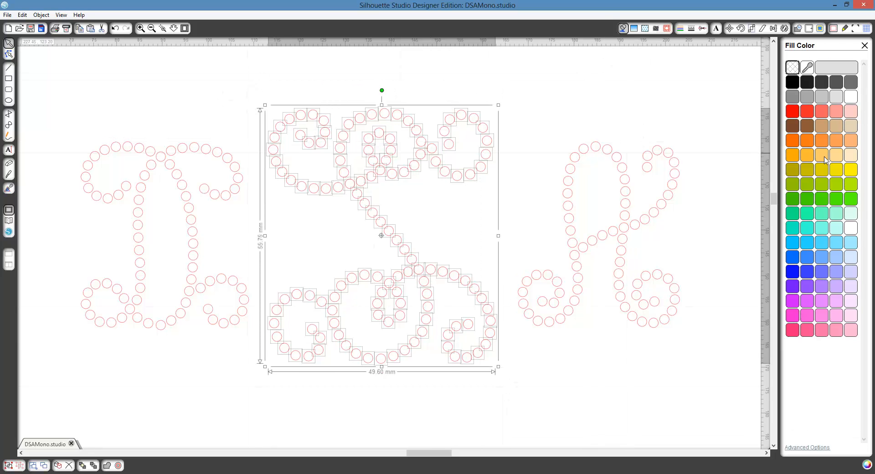
pyautogui.click(836, 141)
# - Fill the rhinestones of the A and the D with dark blue
pyautogui.moveTo(718, 104); pyautogui.dragTo(508, 339)
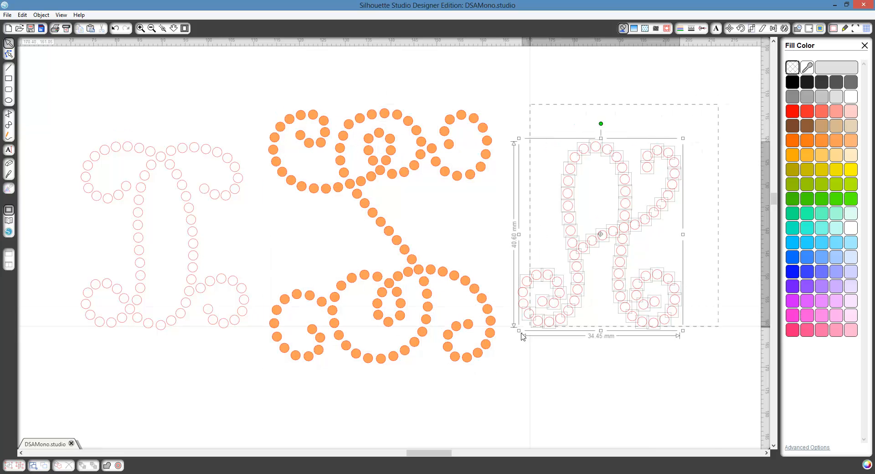
pyautogui.click(792, 271)
pyautogui.moveTo(49, 114); pyautogui.dragTo(261, 363)
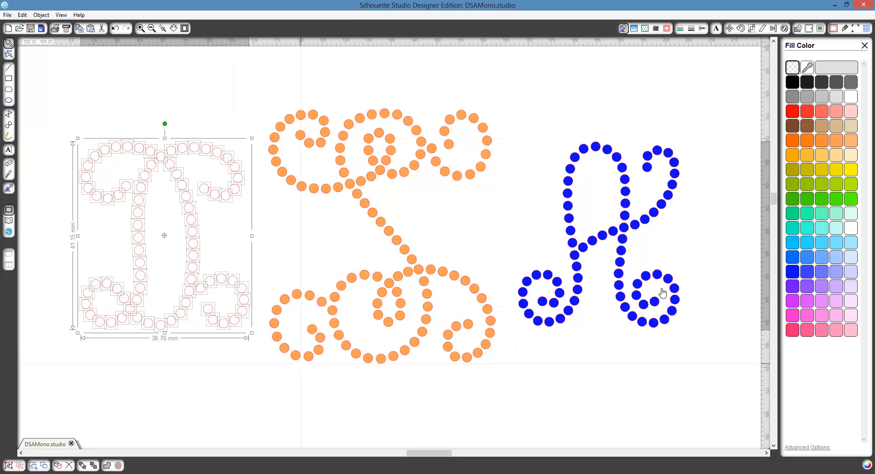
pyautogui.click(792, 273)
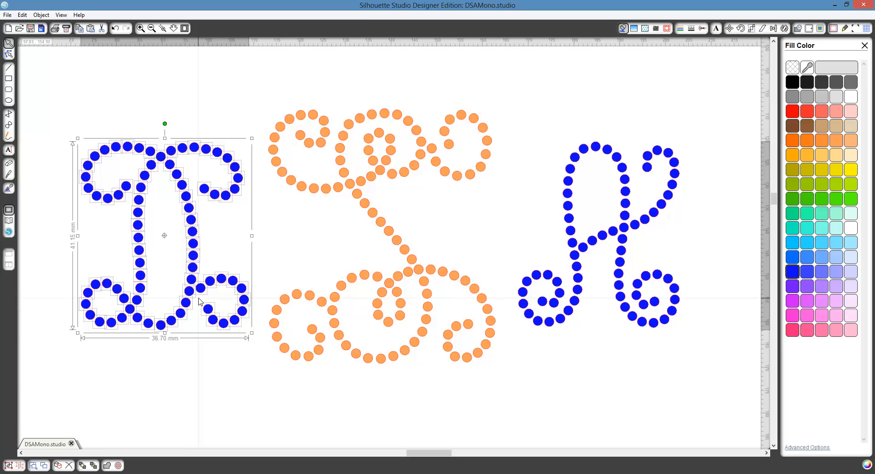
# - Move the blue D and the blue A inward so that each overlaps the curls of the orange S
pyautogui.moveTo(214, 276); pyautogui.dragTo(263, 273)
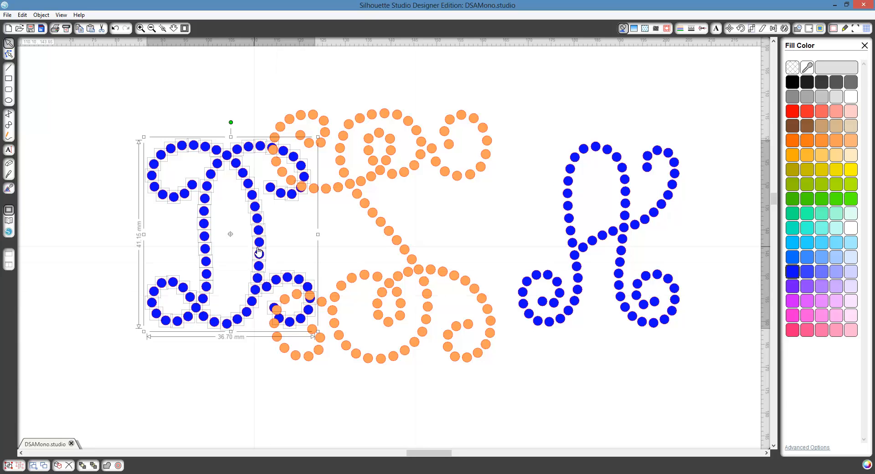
pyautogui.click(719, 128)
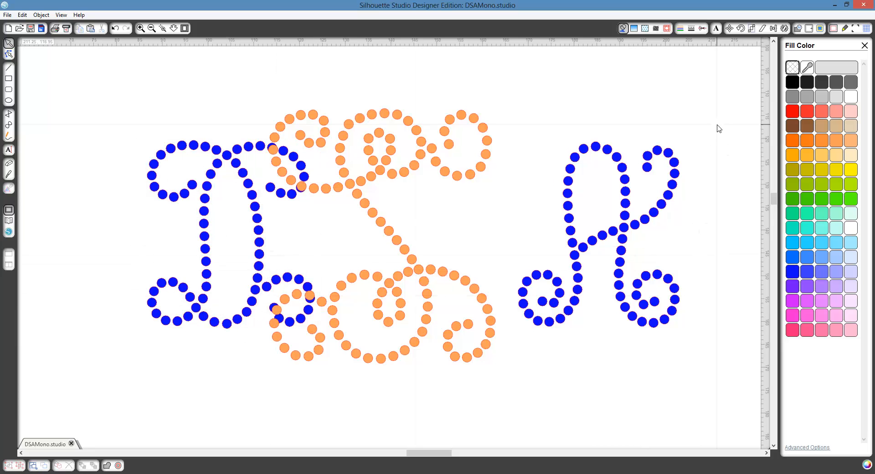
pyautogui.moveTo(717, 120); pyautogui.dragTo(517, 348)
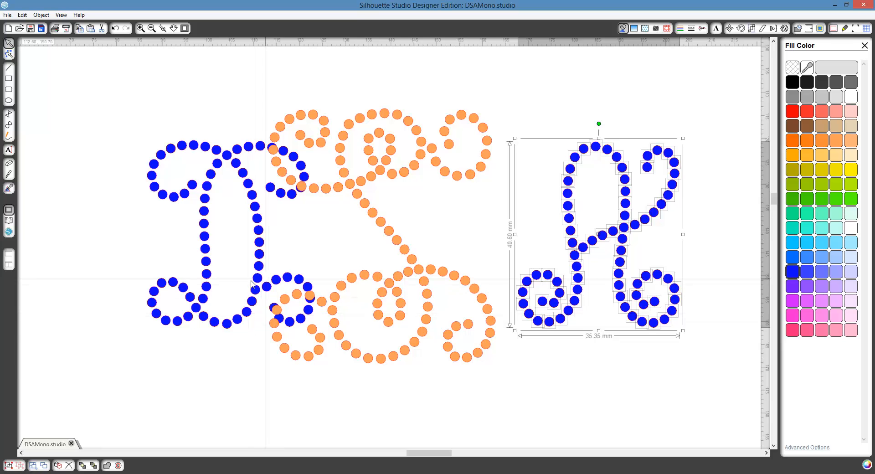
pyautogui.moveTo(575, 249); pyautogui.dragTo(516, 253)
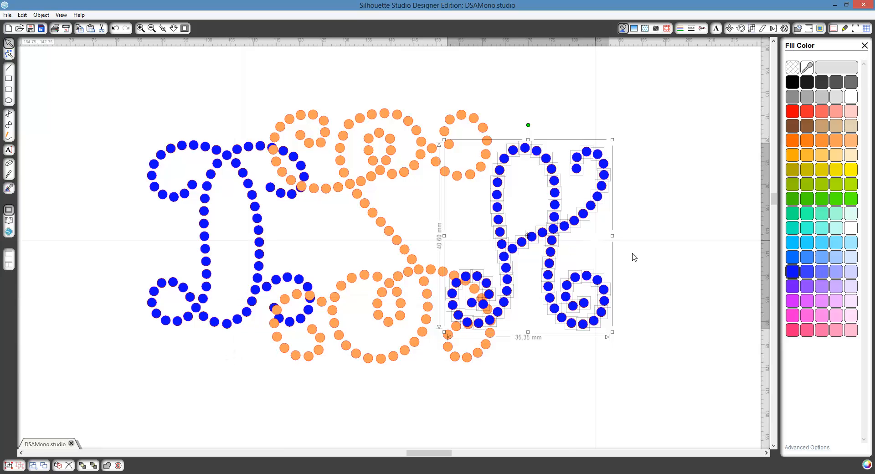
pyautogui.click(668, 263)
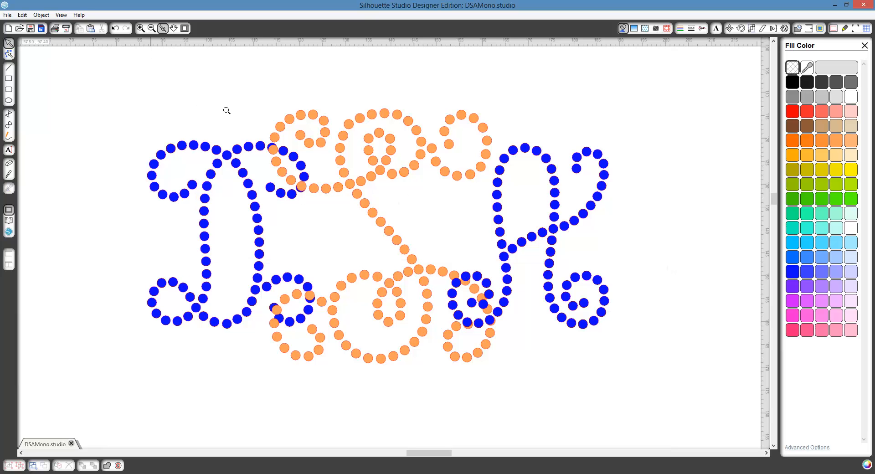
# - Delete the orange stone stacked on the D's upper curve and nudge the blue stone beneath it into line with both letters
pyautogui.moveTo(219, 107); pyautogui.dragTo(323, 219)
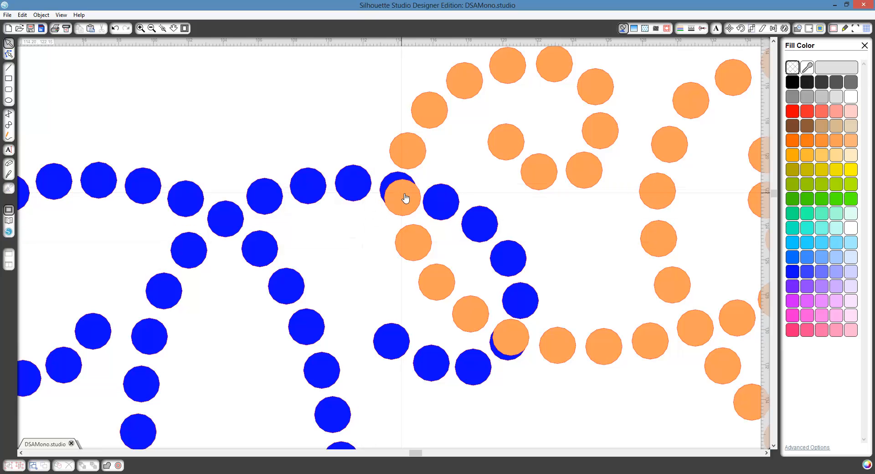
pyautogui.moveTo(402, 211); pyautogui.dragTo(400, 201)
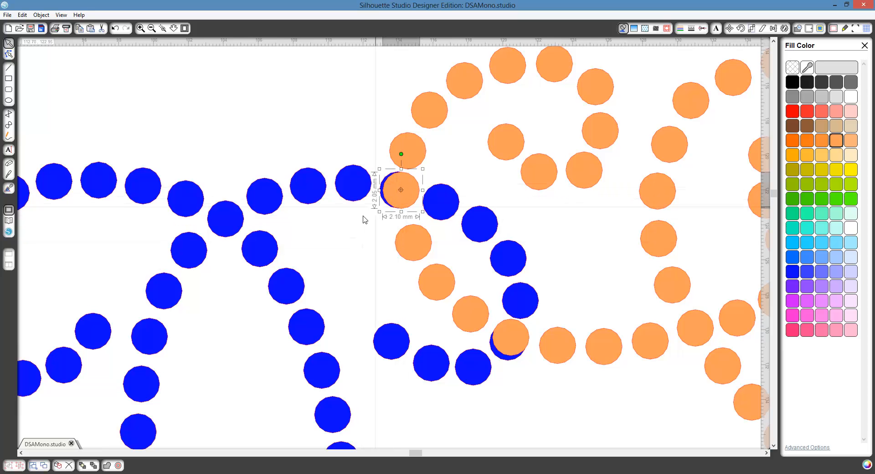
pyautogui.click(364, 219)
pyautogui.click(386, 207)
pyautogui.press('Delete')
pyautogui.click(408, 197)
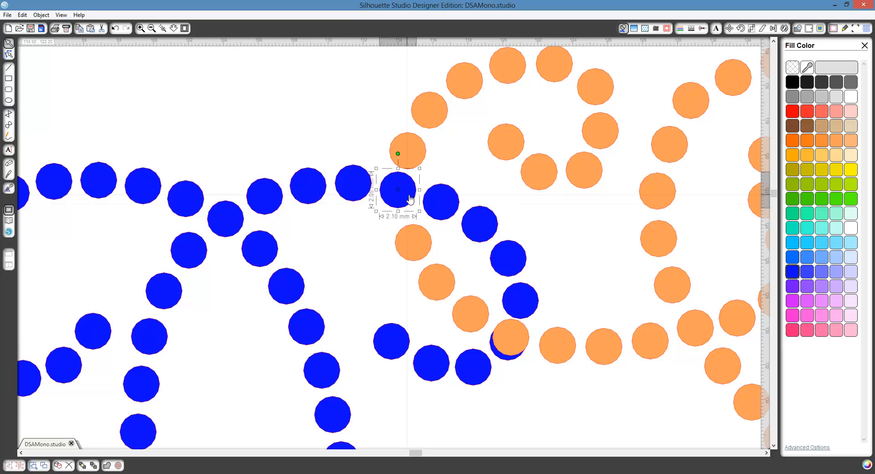
pyautogui.moveTo(408, 197); pyautogui.dragTo(411, 197)
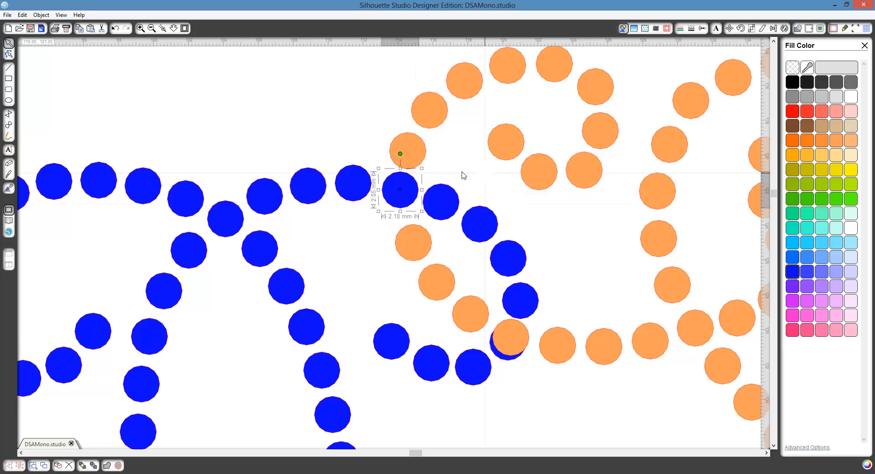
# - Nudge the orange stones above and below the shared blue stone to even out the spacing of the S's upper curl
pyautogui.click(440, 171)
pyautogui.moveTo(420, 163); pyautogui.dragTo(420, 151)
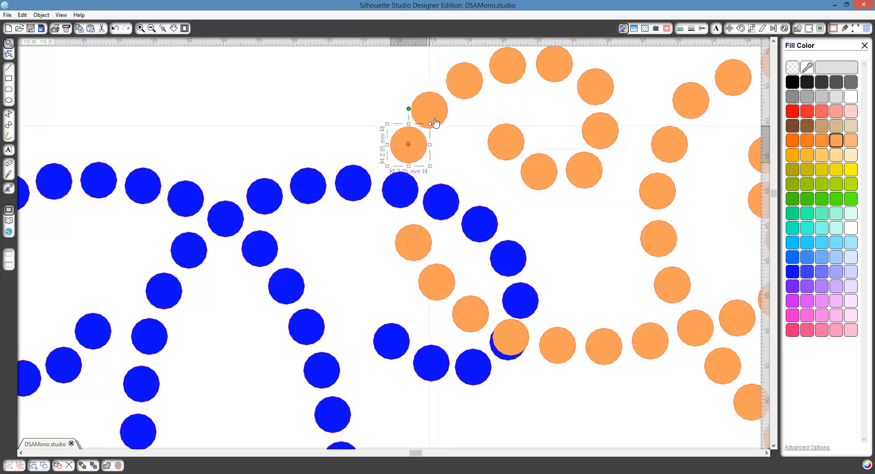
pyautogui.moveTo(437, 114); pyautogui.dragTo(436, 107)
pyautogui.moveTo(475, 88); pyautogui.dragTo(475, 85)
pyautogui.click(458, 144)
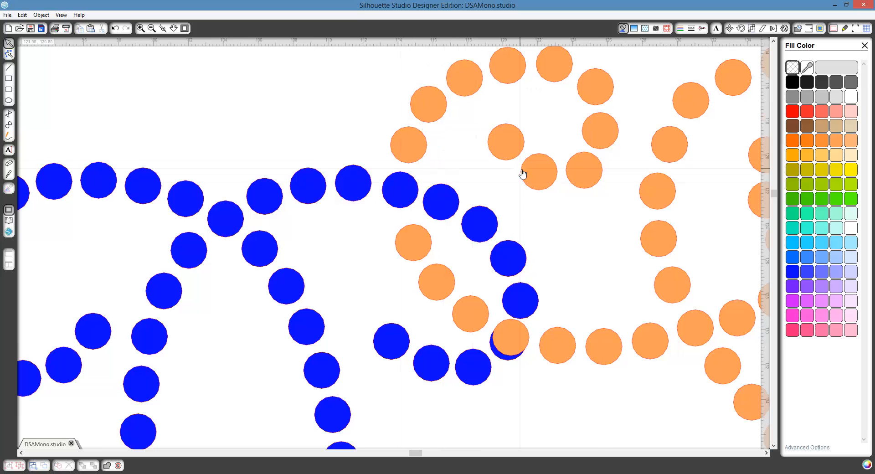
pyautogui.moveTo(416, 242); pyautogui.dragTo(412, 233)
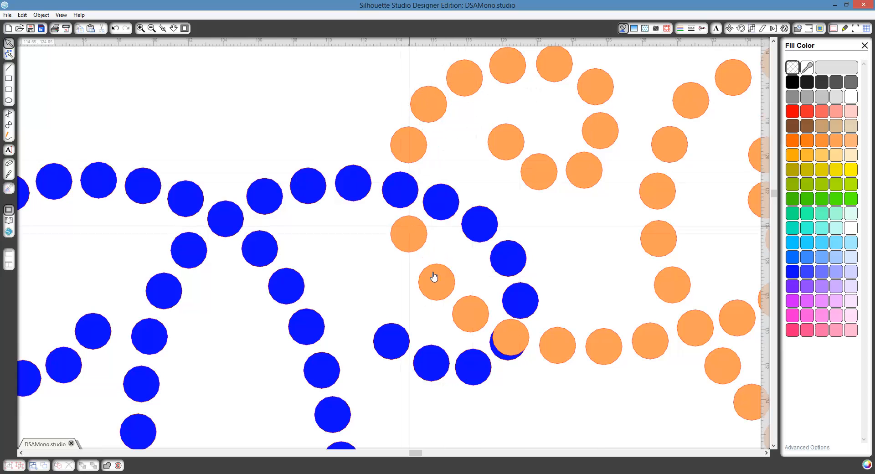
pyautogui.moveTo(434, 277); pyautogui.dragTo(428, 270)
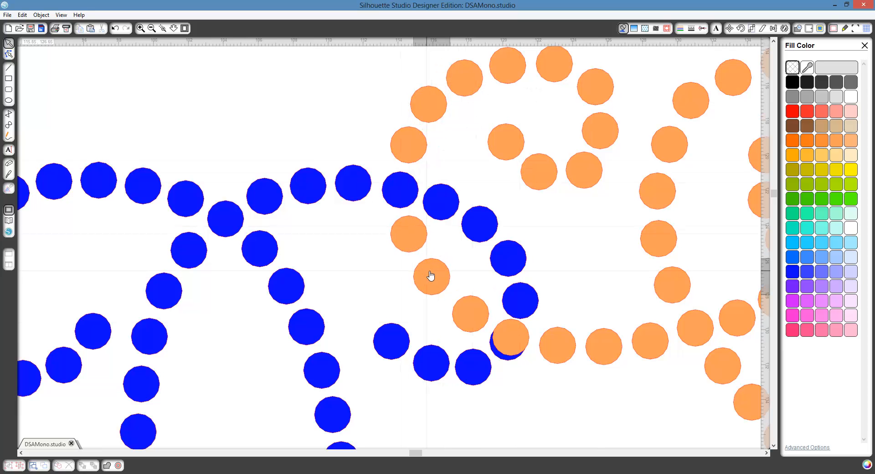
# - Delete the blue stone beneath the orange one at the lower crossing and the neighbouring blue stone just above it
pyautogui.click(509, 367)
pyautogui.click(509, 364)
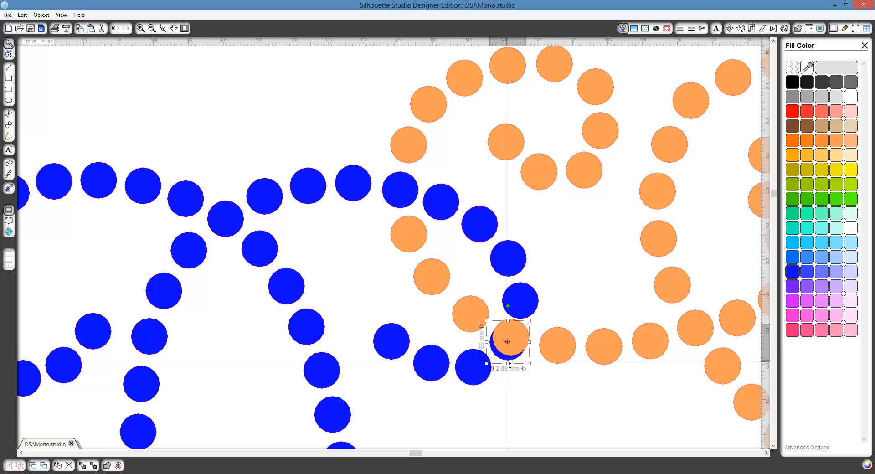
pyautogui.press('Delete')
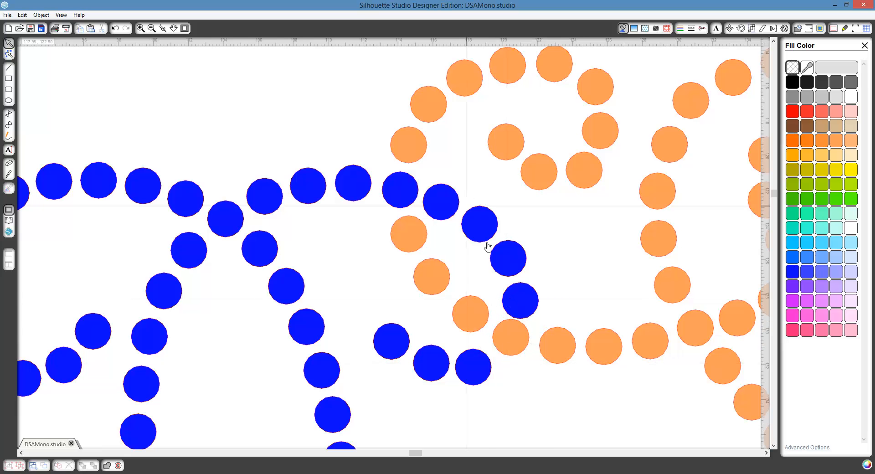
pyautogui.click(520, 300)
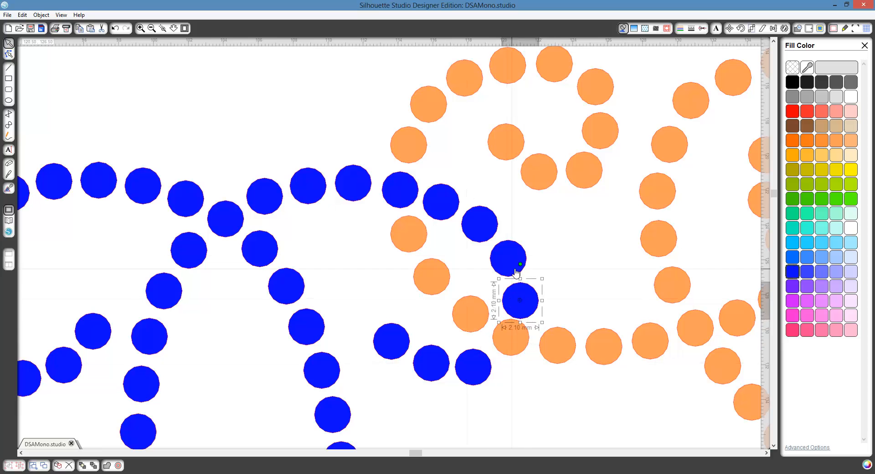
pyautogui.press('Delete')
# - Spread the remaining blue stones of the D's upper curl evenly between the two crossings with the orange S
pyautogui.moveTo(511, 259); pyautogui.dragTo(520, 288)
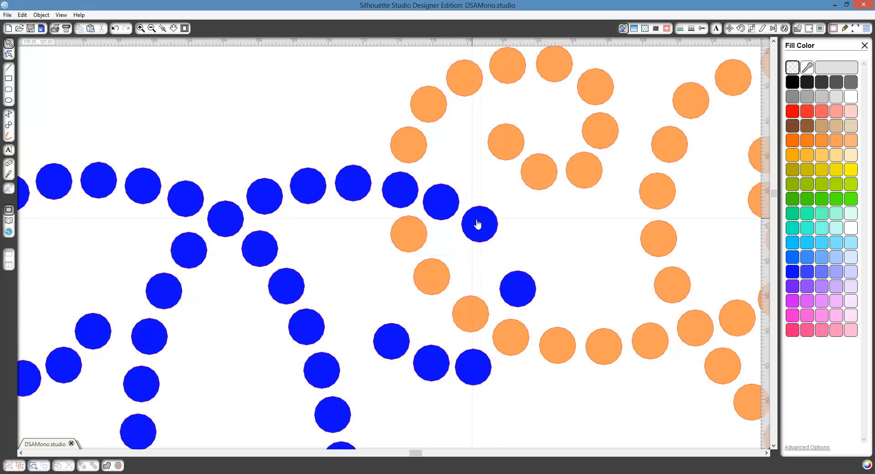
pyautogui.moveTo(478, 222); pyautogui.dragTo(495, 240)
pyautogui.moveTo(448, 205); pyautogui.dragTo(459, 206)
pyautogui.moveTo(477, 359); pyautogui.dragTo(480, 359)
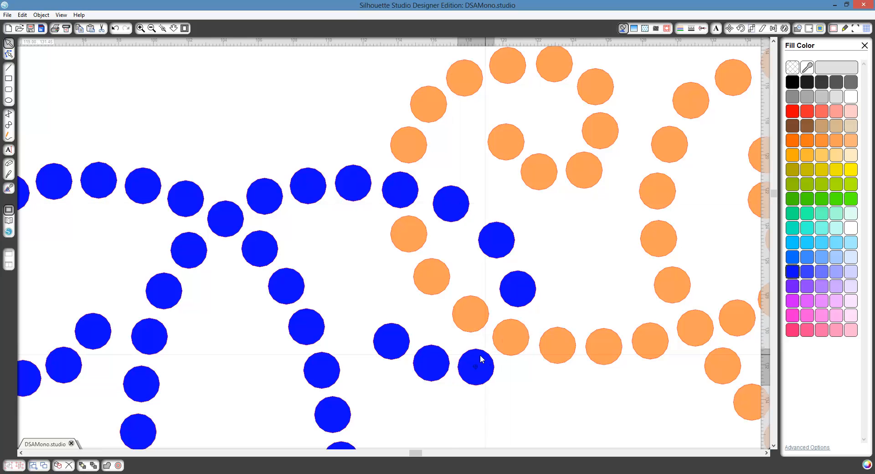
pyautogui.click(453, 414)
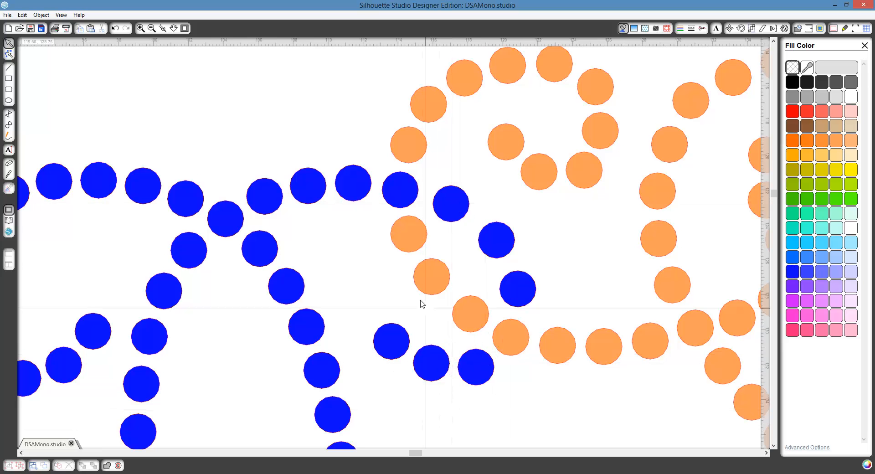
pyautogui.scroll(-3, 422, 304)
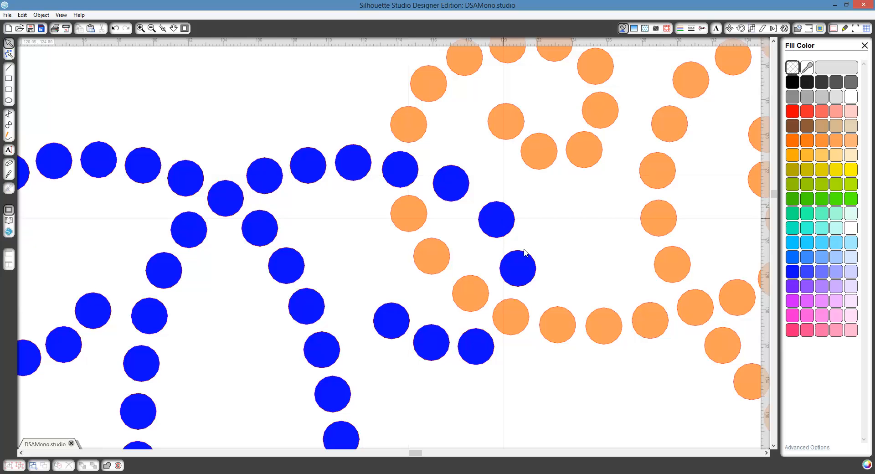
pyautogui.click(505, 225)
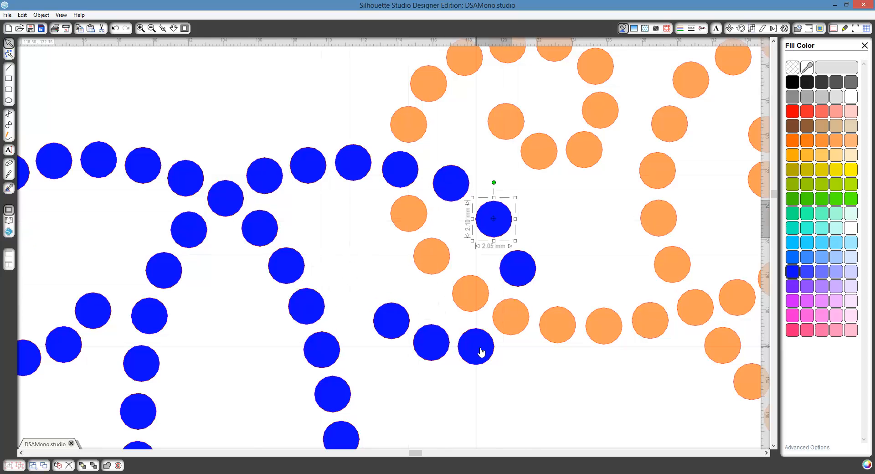
# - Move the three blue stones at the end of the D's upper curl down and outward into an evenly spaced curve
pyautogui.moveTo(480, 352); pyautogui.dragTo(495, 361)
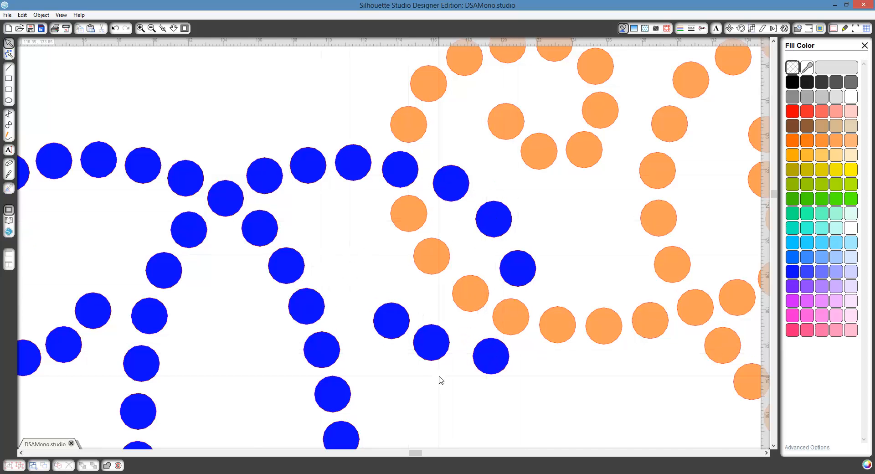
pyautogui.moveTo(427, 354); pyautogui.dragTo(444, 381)
pyautogui.moveTo(393, 331); pyautogui.dragTo(402, 373)
pyautogui.click(366, 288)
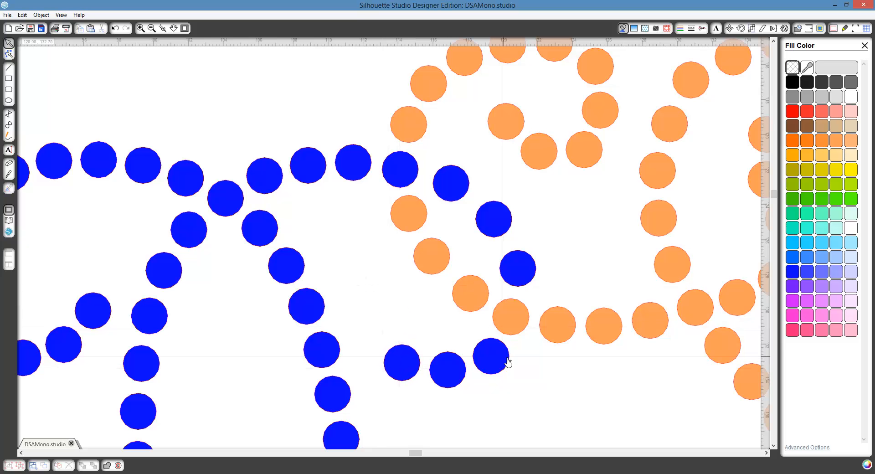
pyautogui.moveTo(508, 362); pyautogui.dragTo(511, 364)
pyautogui.moveTo(455, 379); pyautogui.dragTo(455, 382)
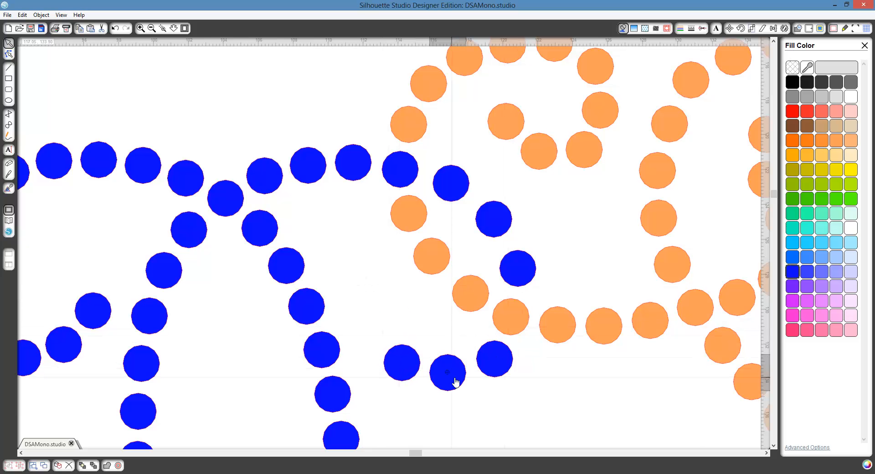
pyautogui.moveTo(403, 369); pyautogui.dragTo(402, 370)
pyautogui.click(377, 294)
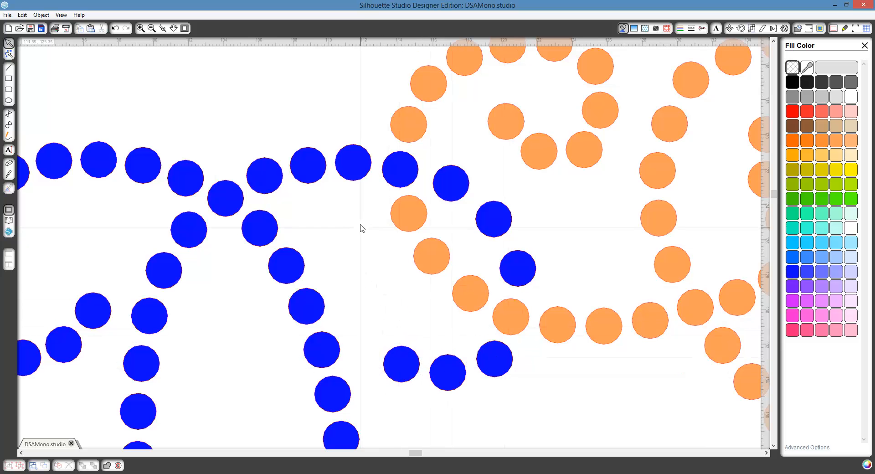
pyautogui.click(151, 29)
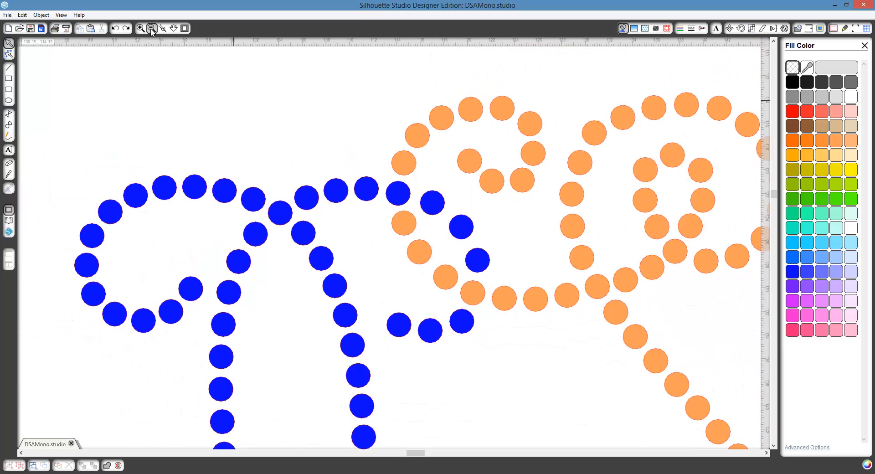
pyautogui.click(152, 28)
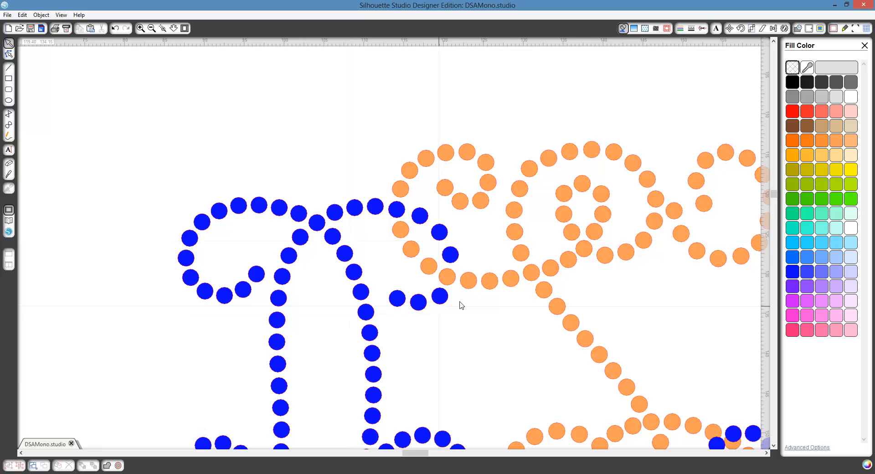
# - Nudge the blue stones on the outer bend and lower end of the D's upper curl to even out their spacing
pyautogui.moveTo(444, 301); pyautogui.dragTo(442, 301)
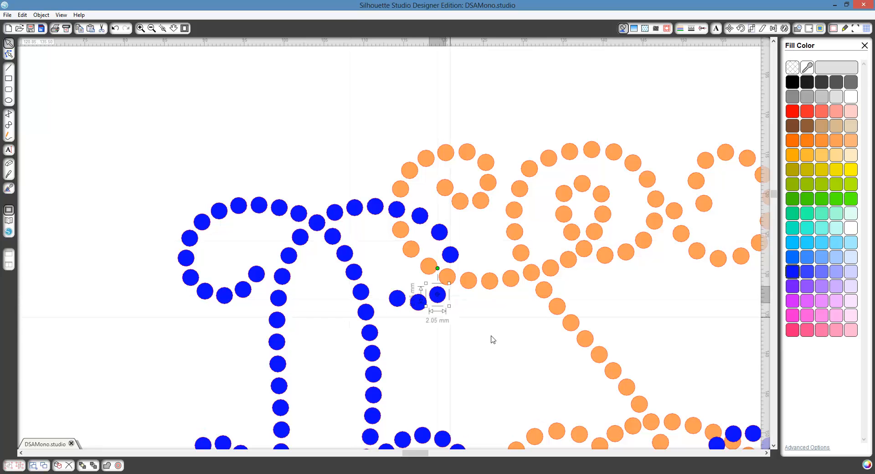
pyautogui.click(474, 295)
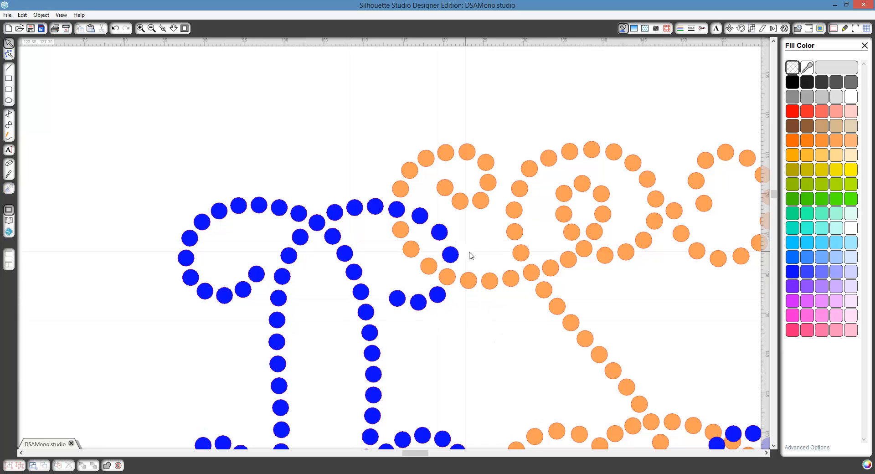
pyautogui.scroll(1, 420, 221)
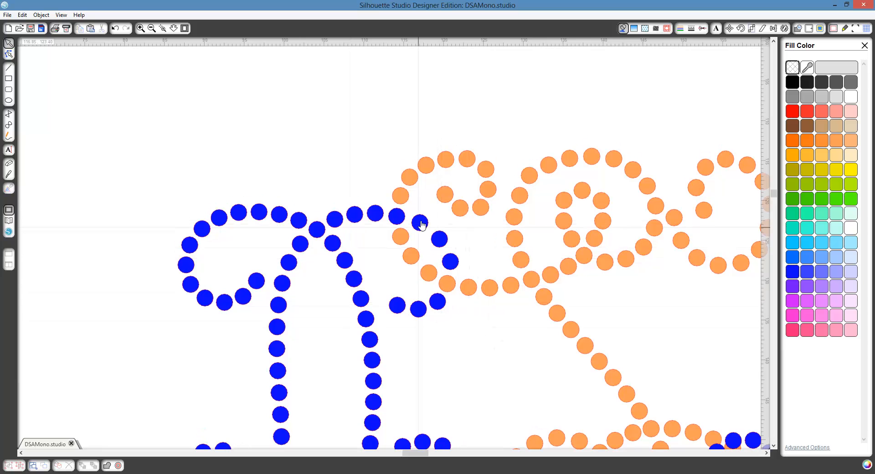
pyautogui.click(422, 224)
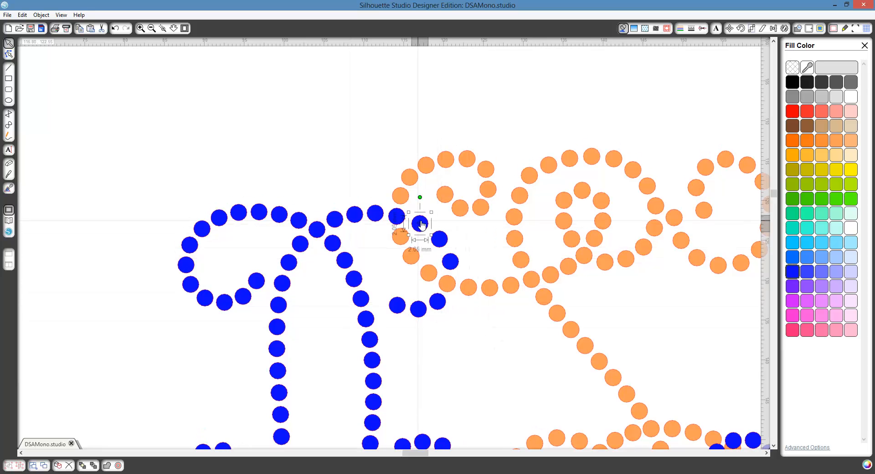
pyautogui.moveTo(421, 223); pyautogui.dragTo(421, 224)
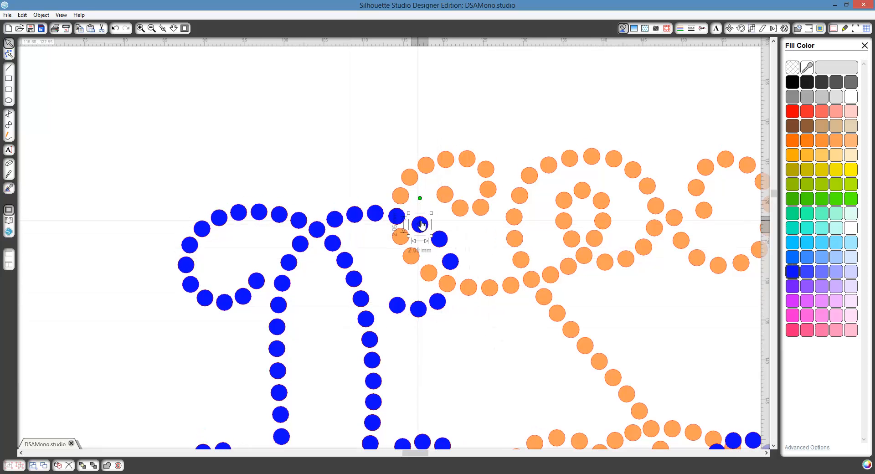
pyautogui.click(455, 267)
pyautogui.press('Left')
pyautogui.press('Left')
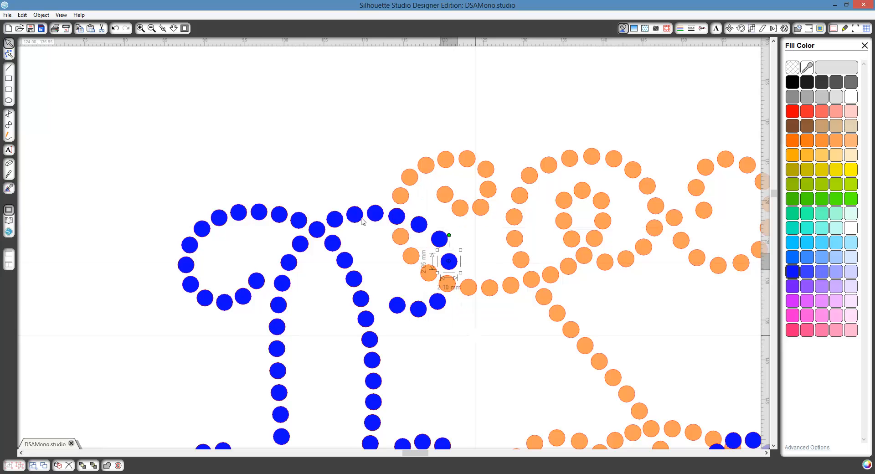
pyautogui.click(342, 212)
# - Delete the three blue stones of the D's lower curl that overlap the orange S stones
pyautogui.scroll(-1, 342, 213)
pyautogui.scroll(-1, 424, 267)
pyautogui.moveTo(456, 338); pyautogui.dragTo(360, 159)
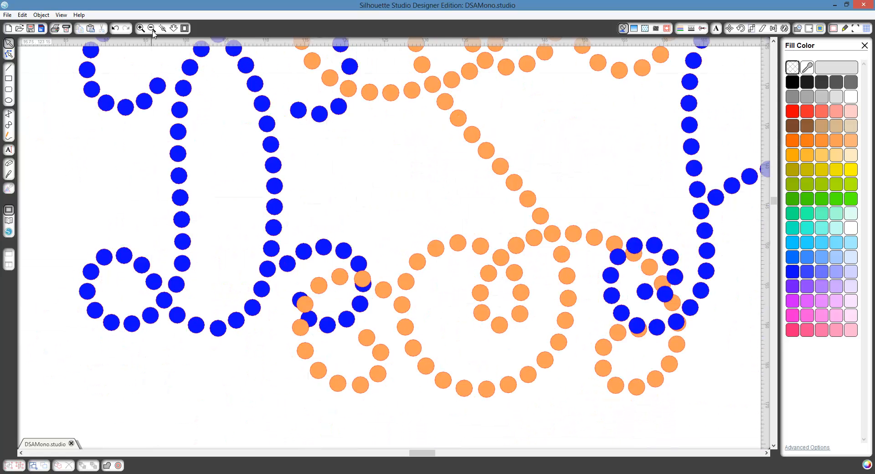
pyautogui.moveTo(239, 227); pyautogui.dragTo(395, 362)
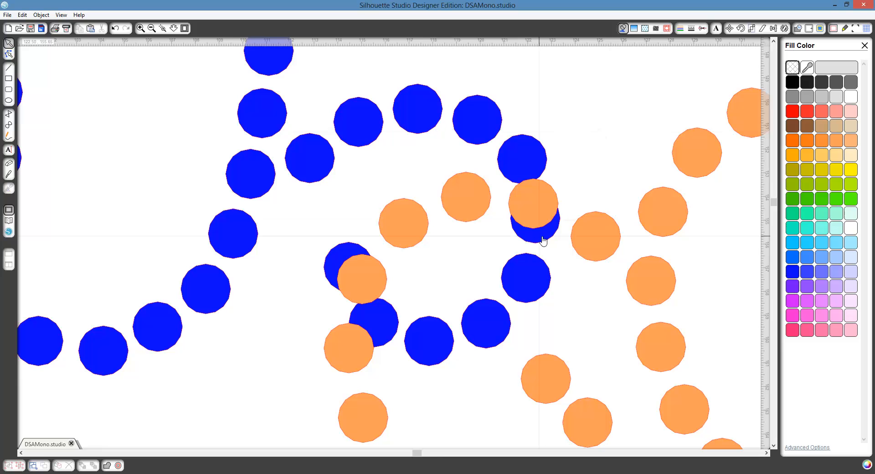
pyautogui.click(543, 240)
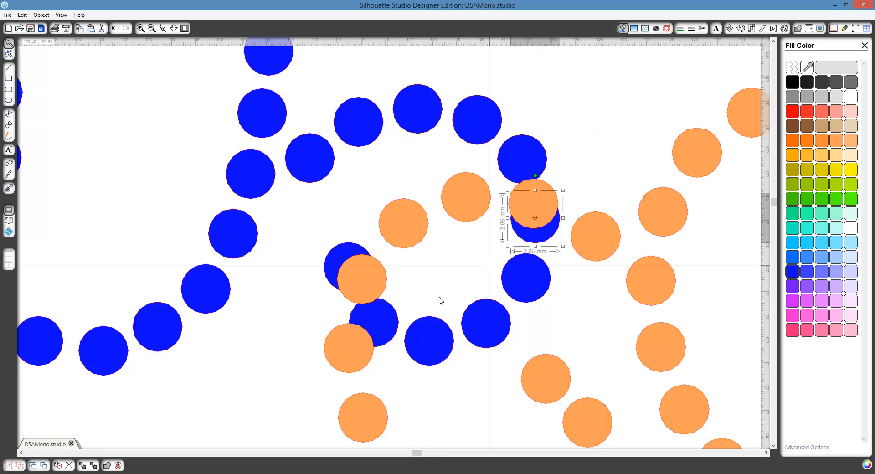
pyautogui.press('Delete')
pyautogui.click(392, 322)
pyautogui.press('Delete')
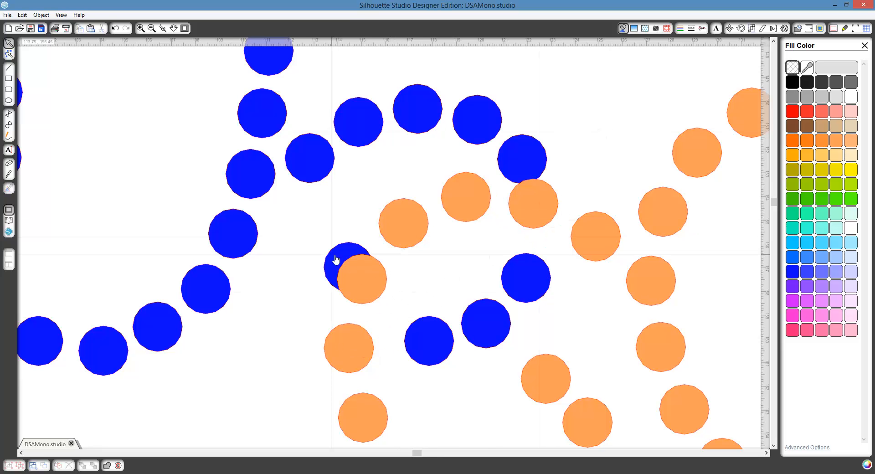
pyautogui.click(336, 256)
pyautogui.press('Delete')
# - Reposition the blue stones on either side of the orange crossing so the D's lower curl forms an evenly spaced inward curve
pyautogui.moveTo(527, 159); pyautogui.dragTo(539, 145)
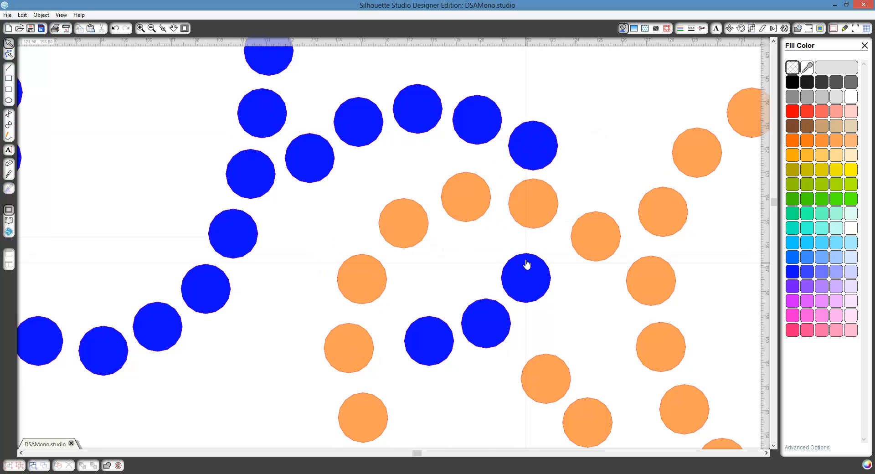
pyautogui.moveTo(526, 264); pyautogui.dragTo(528, 252)
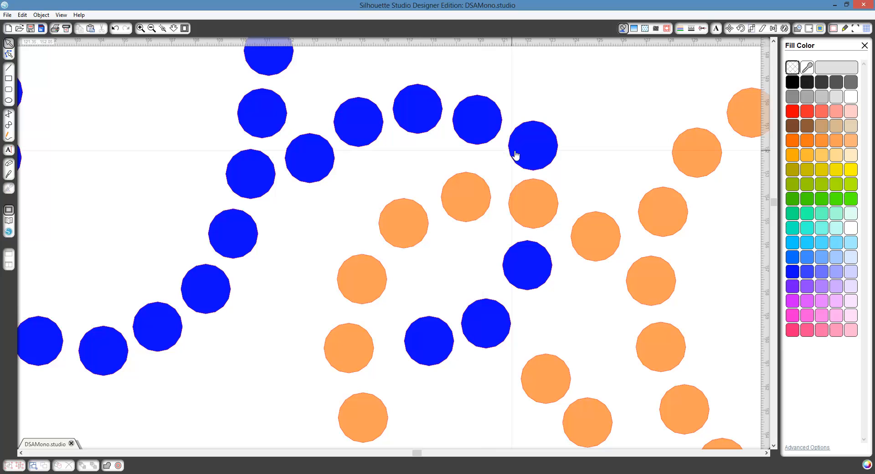
pyautogui.moveTo(496, 299); pyautogui.dragTo(505, 291)
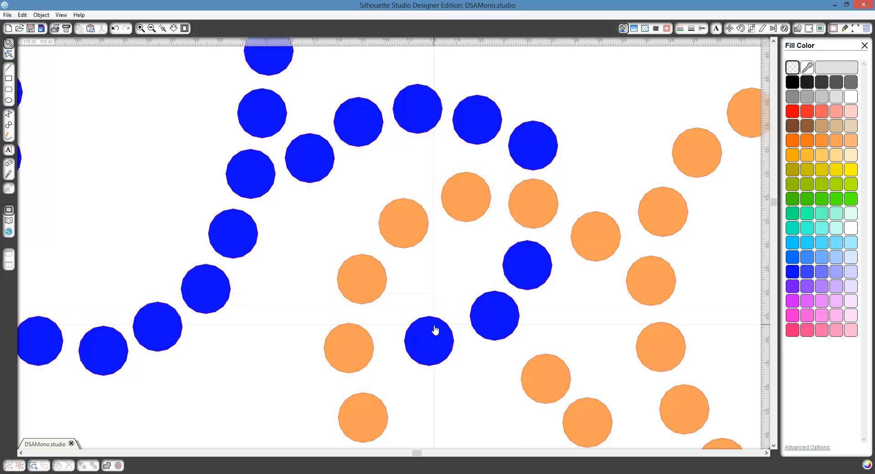
pyautogui.moveTo(434, 327)
pyautogui.mouseDown()
pyautogui.moveTo(431, 310)
pyautogui.moveTo(309, 252)
pyautogui.moveTo(427, 338)
pyautogui.mouseUp()
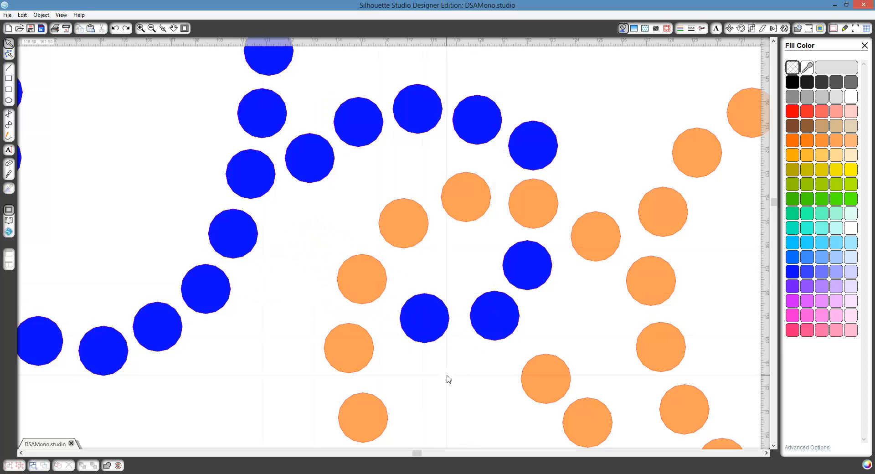
pyautogui.moveTo(491, 309); pyautogui.dragTo(487, 307)
pyautogui.moveTo(426, 313); pyautogui.dragTo(421, 309)
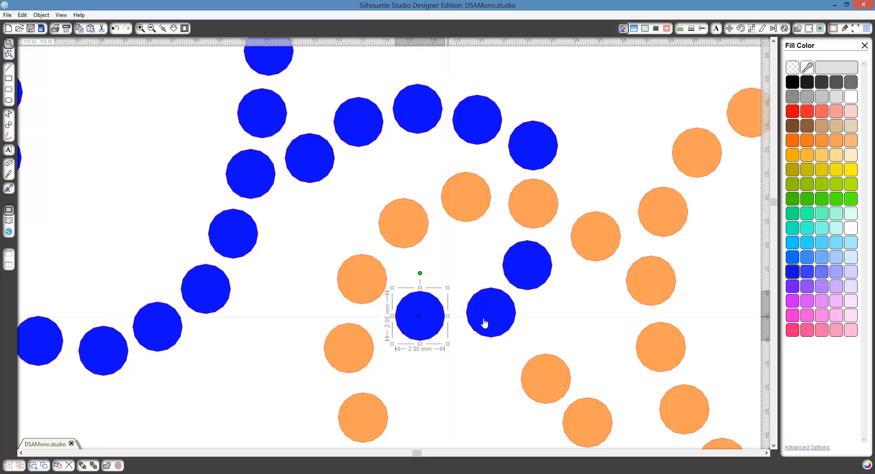
pyautogui.moveTo(481, 319); pyautogui.dragTo(478, 317)
# - Nudge the orange stone at the crossing outward and adjust the two blue stones above it to even out the spacing
pyautogui.moveTo(546, 218); pyautogui.dragTo(551, 219)
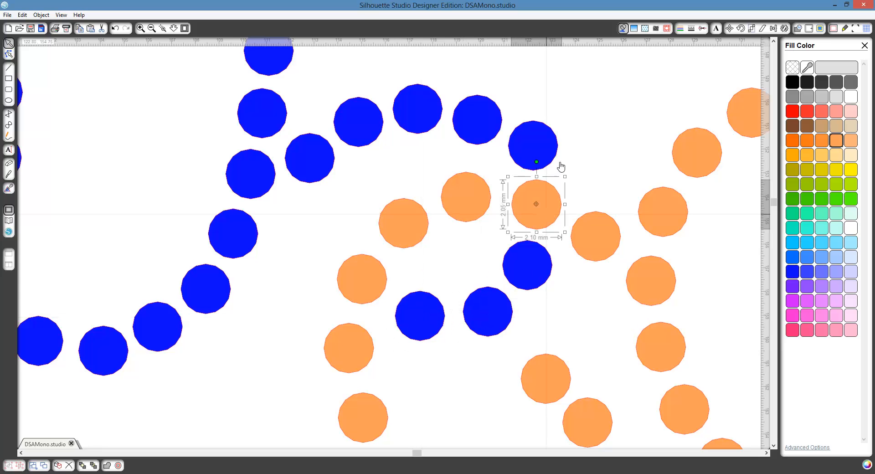
pyautogui.click(547, 146)
pyautogui.moveTo(494, 121); pyautogui.dragTo(494, 113)
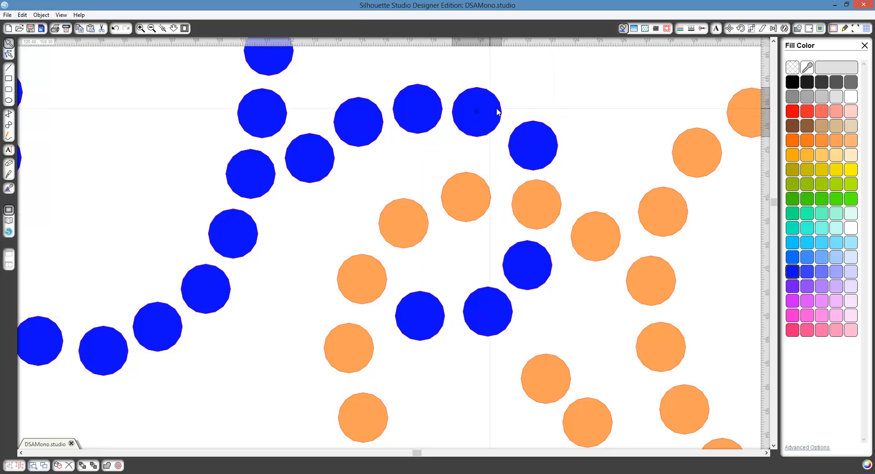
pyautogui.moveTo(557, 144); pyautogui.dragTo(556, 144)
pyautogui.click(581, 144)
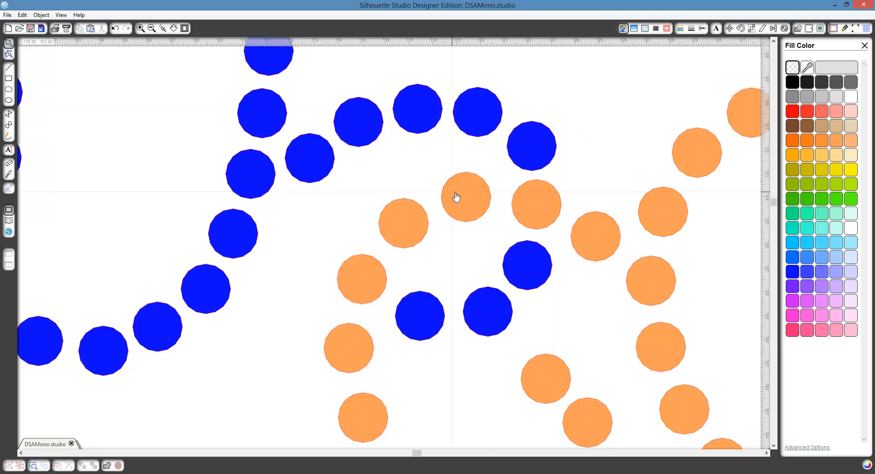
# - Delete the two orange S stones lying beneath the blue stones along the bottom of the A's lower curl
pyautogui.scroll(-1, 456, 197)
pyautogui.click(151, 32)
pyautogui.click(152, 33)
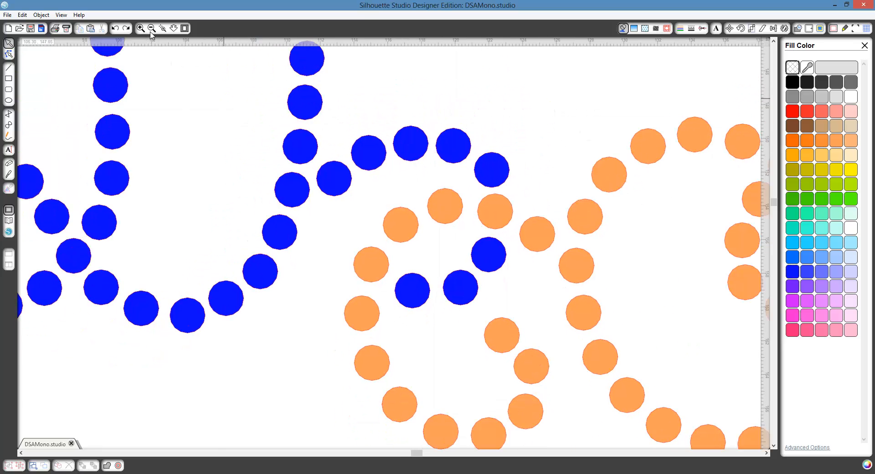
pyautogui.click(151, 32)
pyautogui.click(151, 33)
pyautogui.click(151, 33)
pyautogui.click(151, 32)
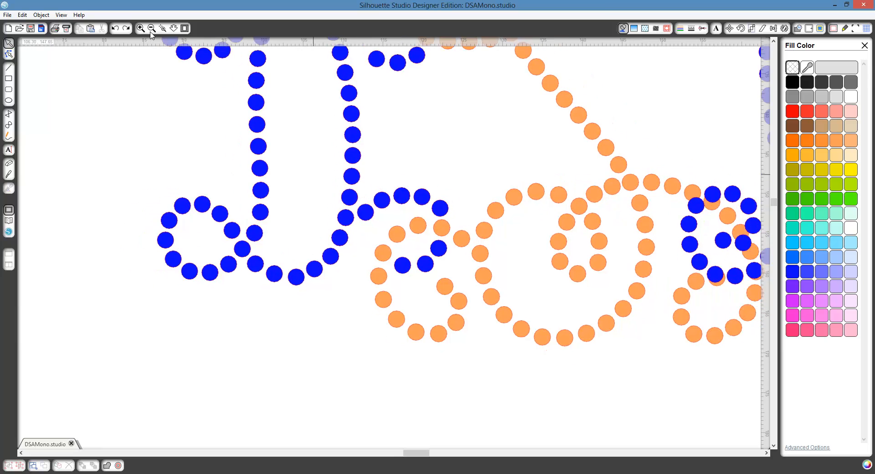
pyautogui.click(151, 33)
pyautogui.click(151, 33)
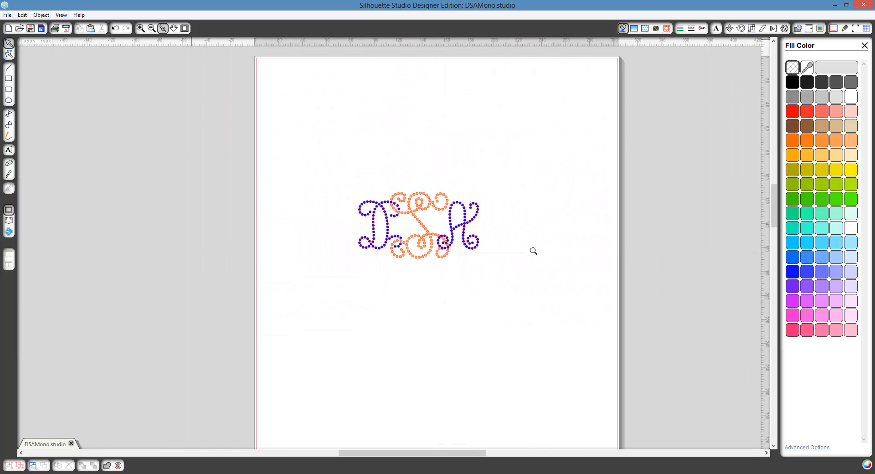
pyautogui.moveTo(485, 212); pyautogui.dragTo(434, 264)
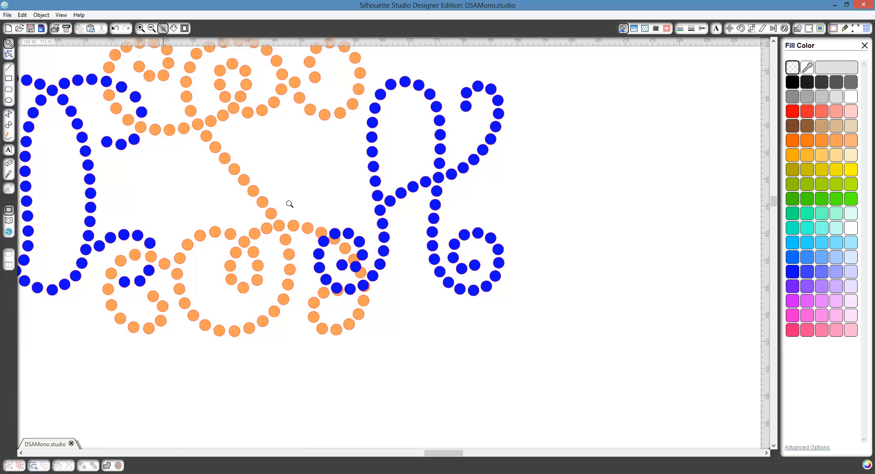
pyautogui.moveTo(395, 326); pyautogui.dragTo(405, 345)
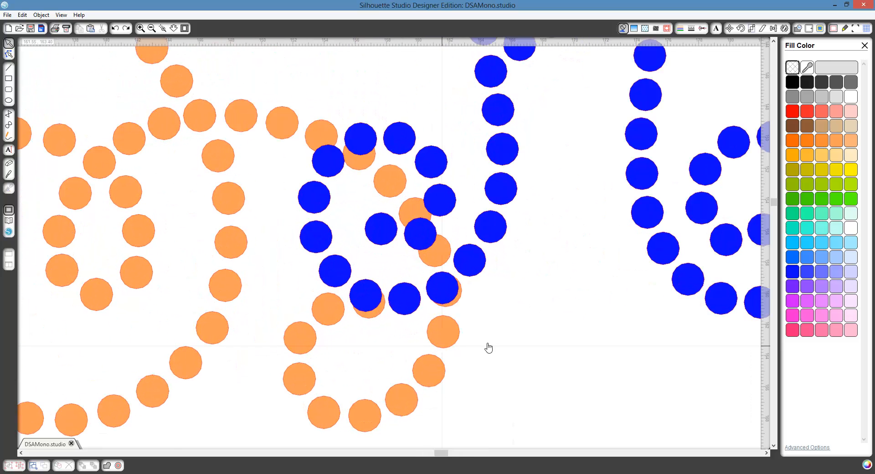
pyautogui.click(468, 304)
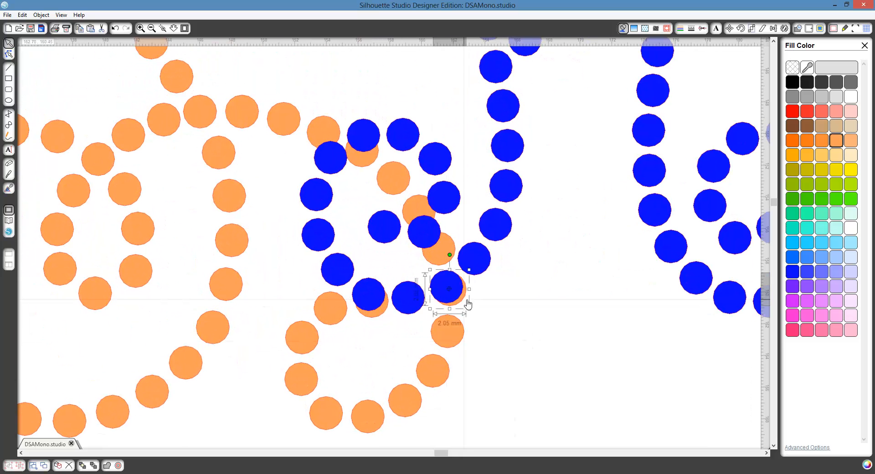
pyautogui.press('Delete')
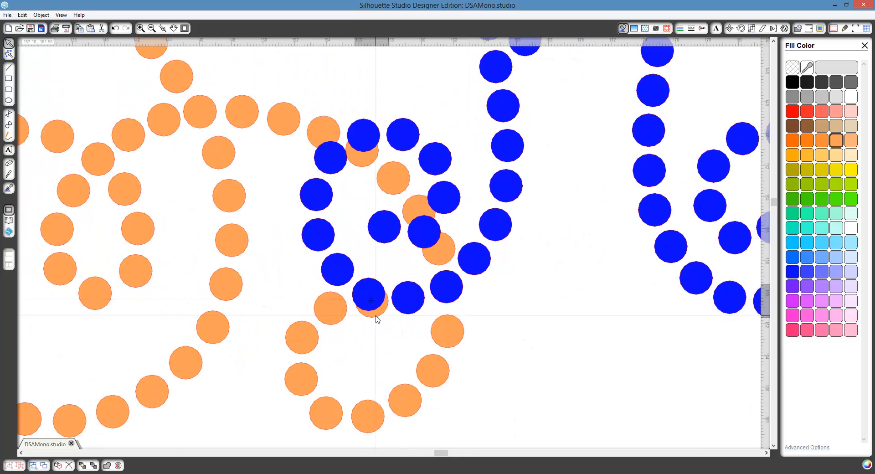
pyautogui.click(379, 315)
pyautogui.press('Delete')
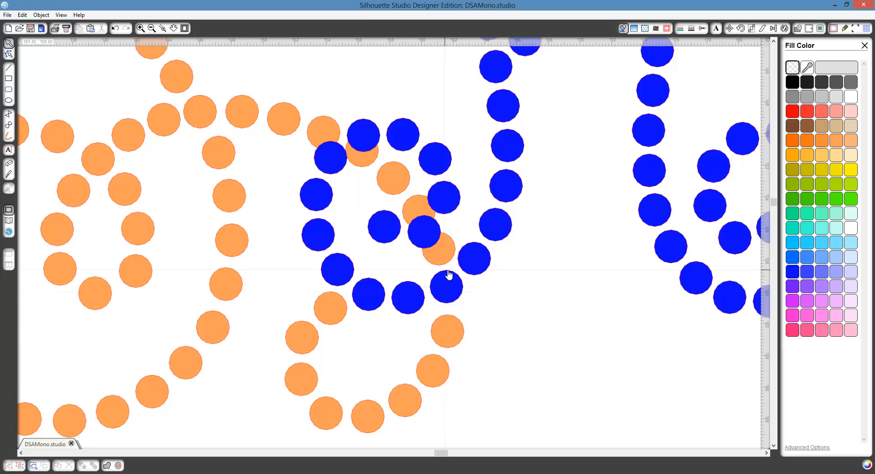
# - Delete the two blue stones inside the A's lower curl and the blue one overlapping the orange stone on its inner side
pyautogui.click(423, 237)
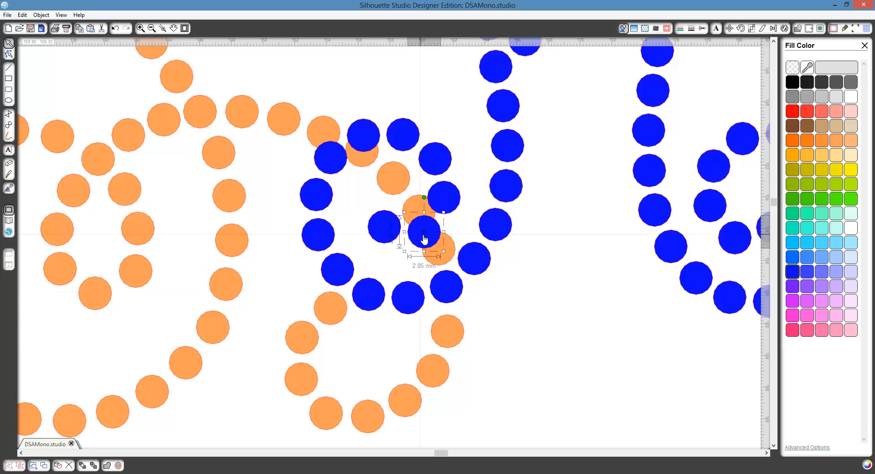
pyautogui.press('Delete')
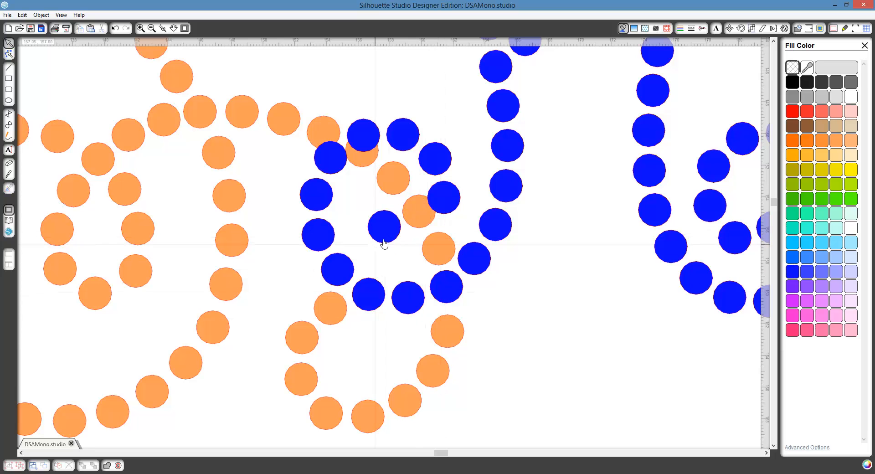
pyautogui.click(388, 231)
pyautogui.click(439, 203)
pyautogui.press('Delete')
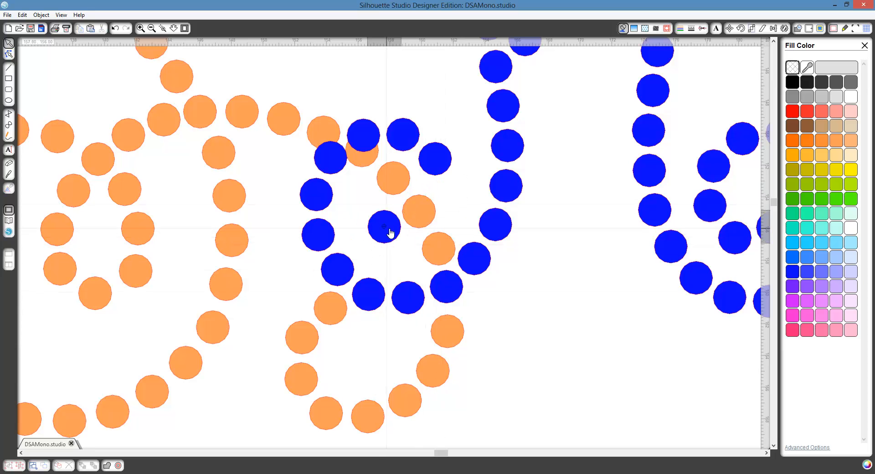
pyautogui.click(390, 231)
pyautogui.press('Delete')
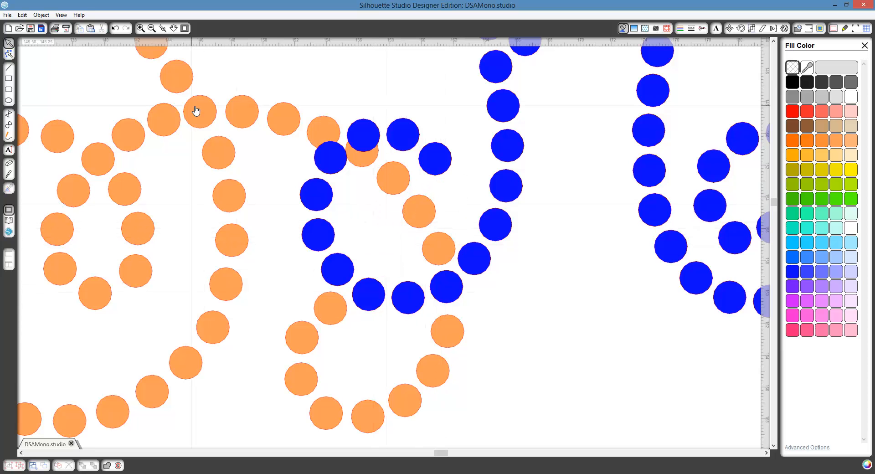
# - Delete the crowded orange stone just below the A's blue curl and nudge the curl's bottom blue stone slightly outward
pyautogui.click(333, 308)
pyautogui.press('Delete')
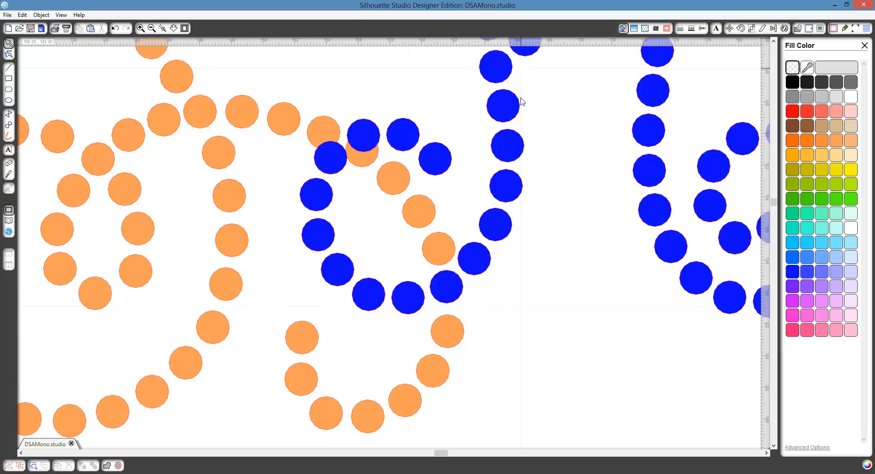
pyautogui.moveTo(414, 301); pyautogui.dragTo(415, 299)
# - Move the orange stone beneath the top blue stone of the A's lower curl up along the S toward its orange neighbour
pyautogui.click(346, 183)
pyautogui.click(363, 166)
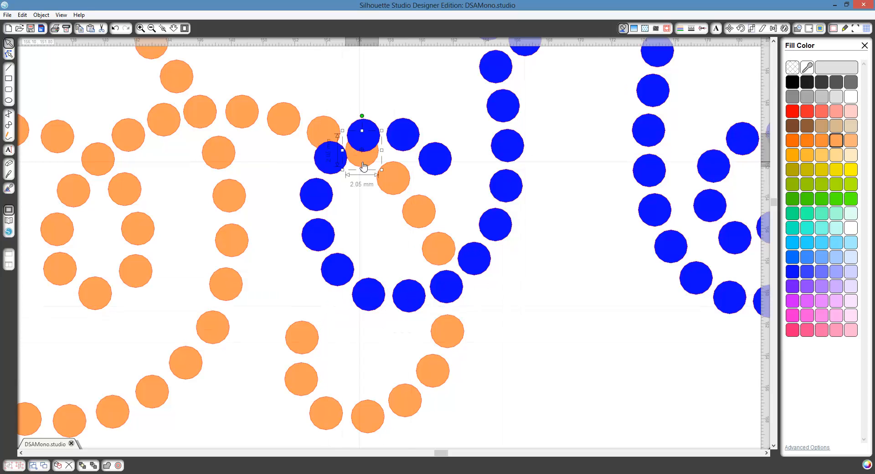
pyautogui.moveTo(363, 166); pyautogui.dragTo(347, 154)
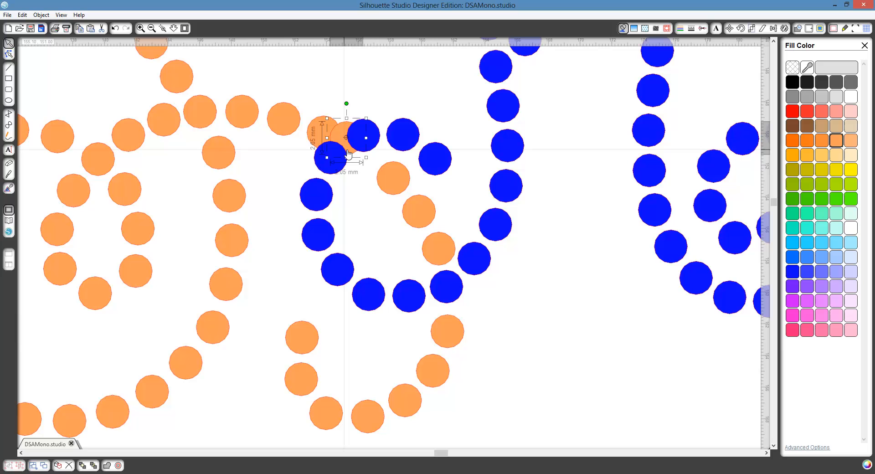
pyautogui.click(364, 193)
# - Delete the two blue stones overlapping the S at the top of the A's curl and the crowded orange stone beside them
pyautogui.click(338, 175)
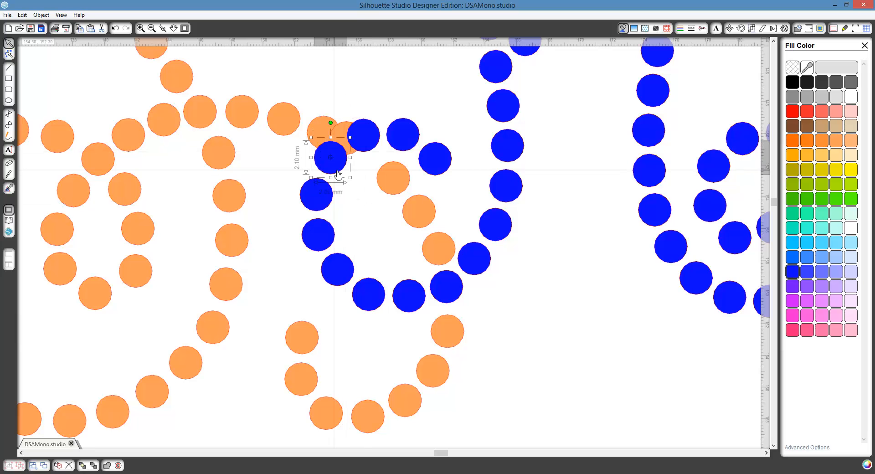
pyautogui.press('Delete')
pyautogui.click(372, 144)
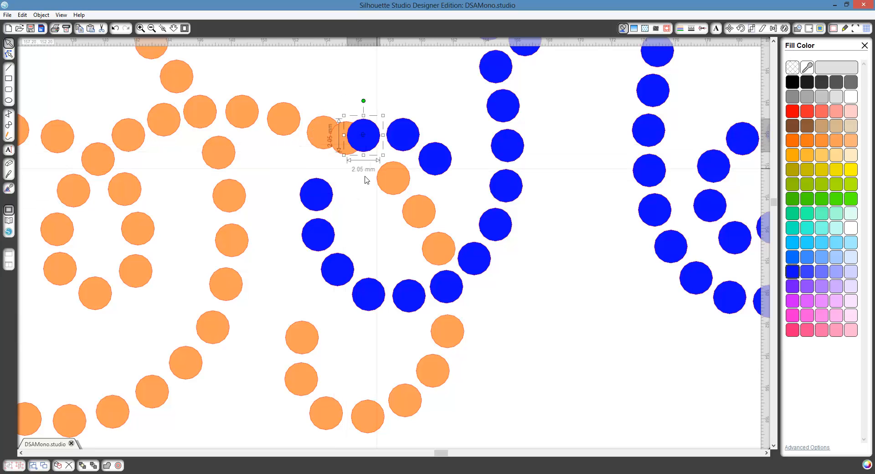
pyautogui.press('Delete')
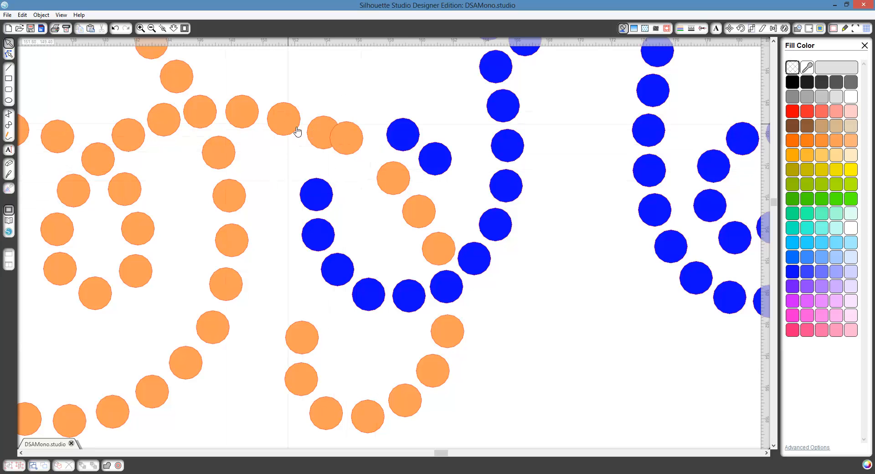
pyautogui.click(319, 134)
pyautogui.press('Delete')
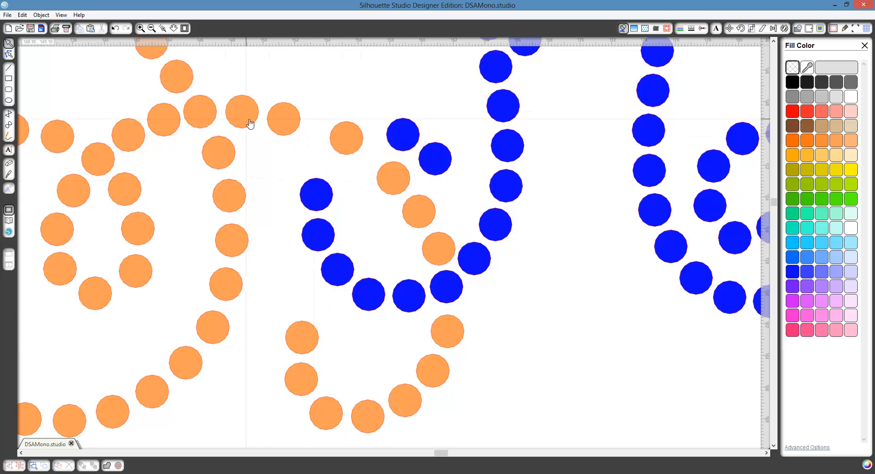
# - Shift two orange stones on the S's upper arc toward the crossing to close the gap left by the deleted stone
pyautogui.moveTo(283, 124); pyautogui.dragTo(263, 124)
pyautogui.click(263, 124)
pyautogui.click(288, 172)
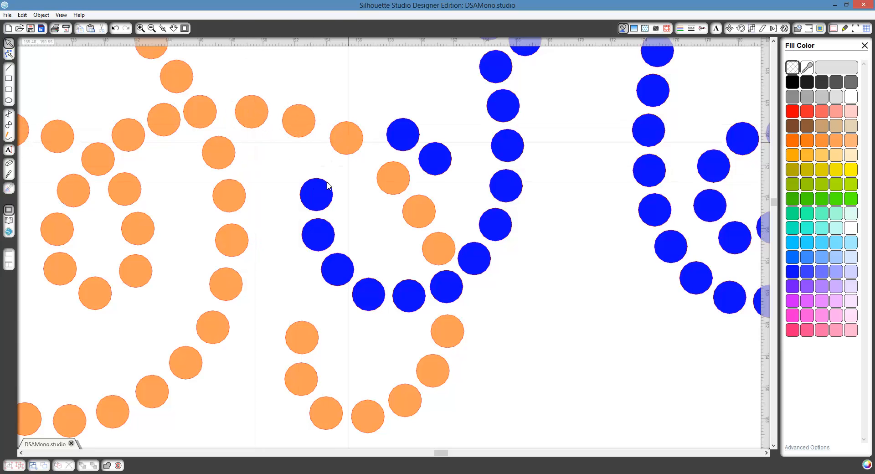
# - Move the blue stones along the outer side and base of the A's curl upward with even spacing toward the orange crossing
pyautogui.moveTo(321, 194); pyautogui.dragTo(326, 171)
pyautogui.moveTo(323, 232); pyautogui.dragTo(320, 213)
pyautogui.moveTo(346, 263); pyautogui.dragTo(340, 255)
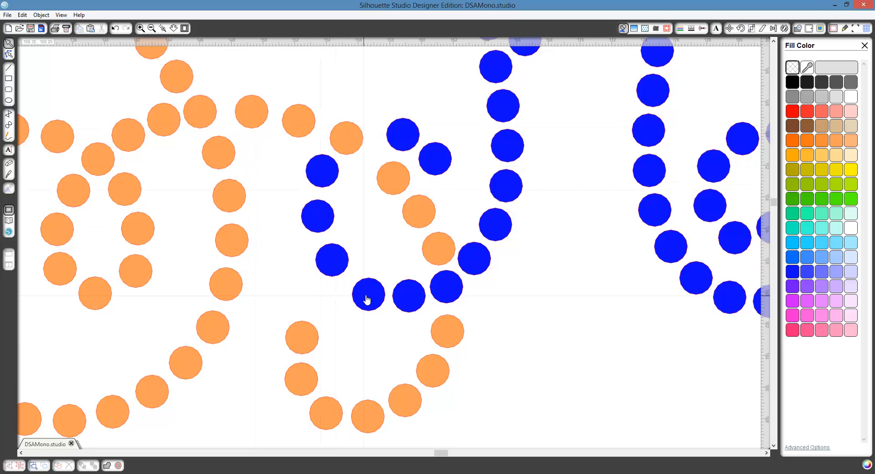
pyautogui.moveTo(365, 299)
pyautogui.mouseDown()
pyautogui.moveTo(402, 306)
pyautogui.moveTo(364, 291)
pyautogui.mouseUp()
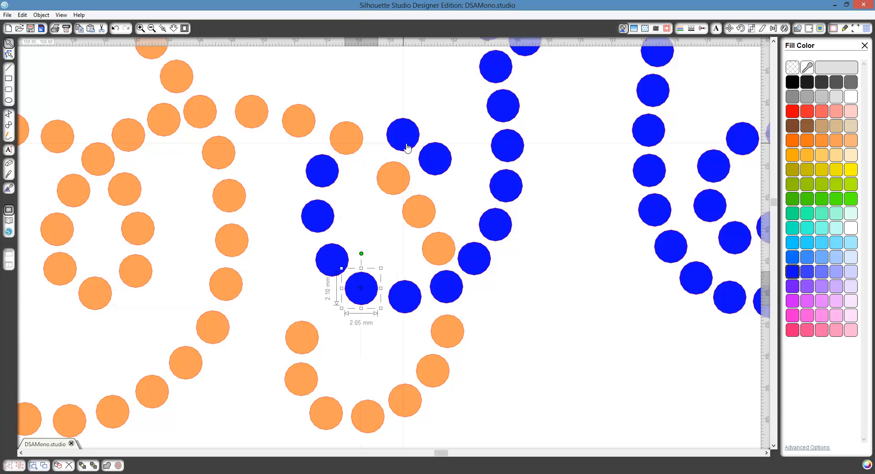
# - Move the two blue stones at the curl's inner end above the orange line and add a copy of one to continue the curve
pyautogui.moveTo(404, 134); pyautogui.dragTo(381, 114)
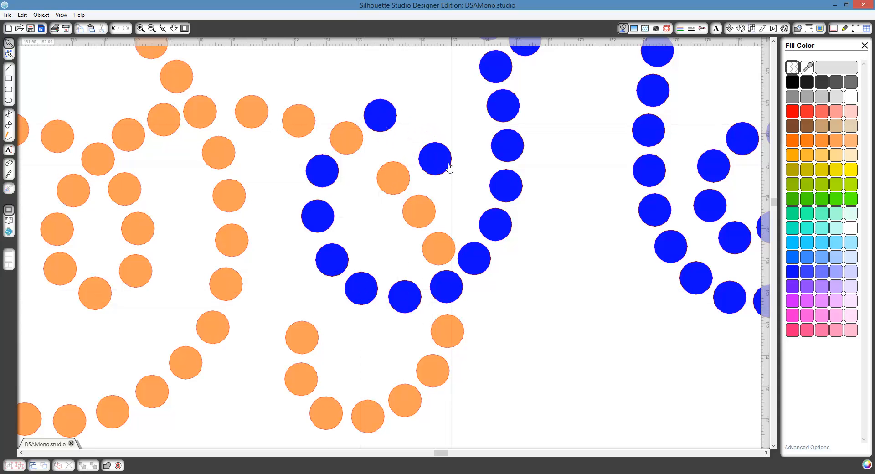
pyautogui.moveTo(448, 167); pyautogui.dragTo(431, 115)
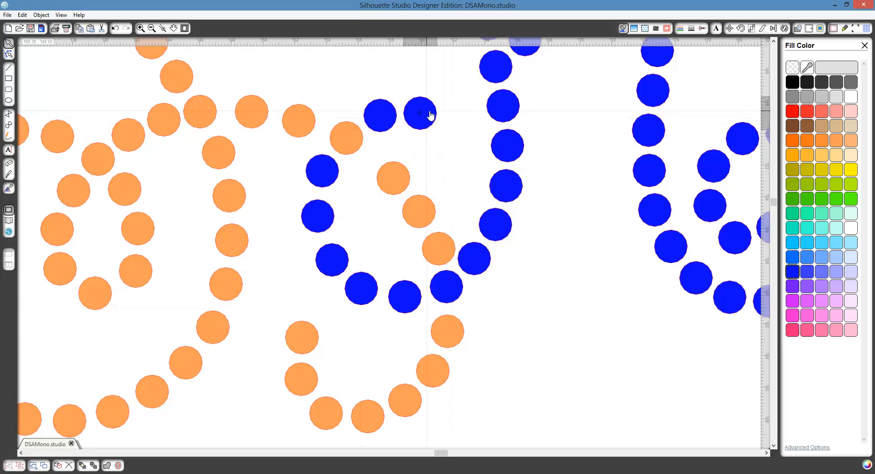
pyautogui.press('Escape')
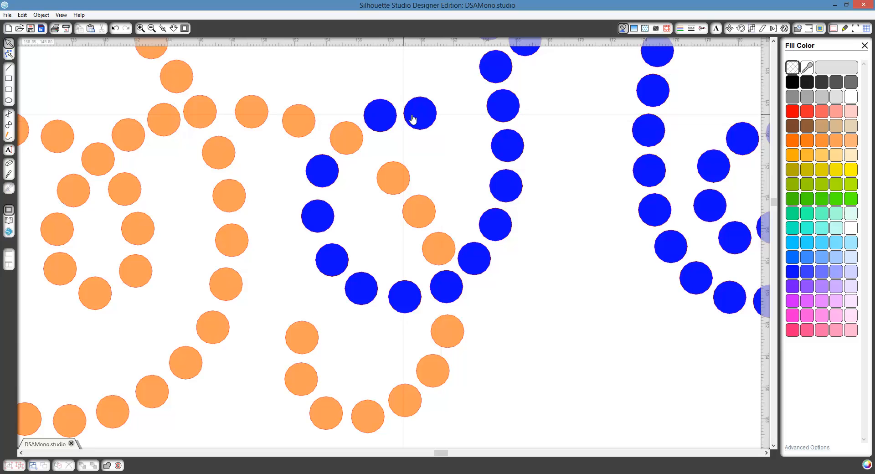
pyautogui.click(418, 117)
pyautogui.moveTo(418, 117); pyautogui.dragTo(468, 143)
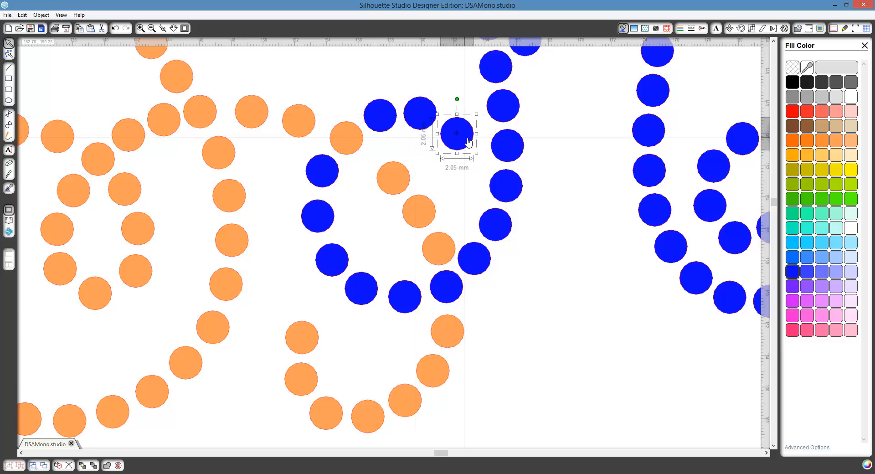
pyautogui.click(446, 166)
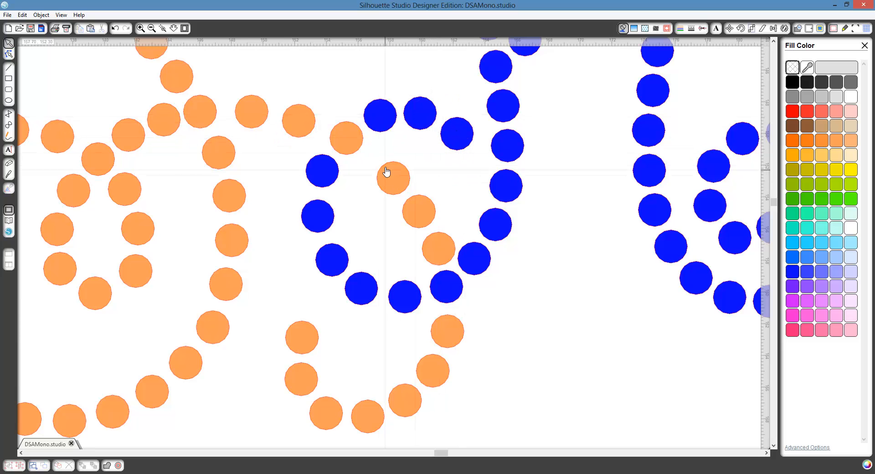
# - Nudge the three orange stones running diagonally through the A's curl up toward the crossing to even out their spacing
pyautogui.moveTo(385, 171); pyautogui.dragTo(374, 162)
pyautogui.moveTo(428, 221); pyautogui.dragTo(422, 213)
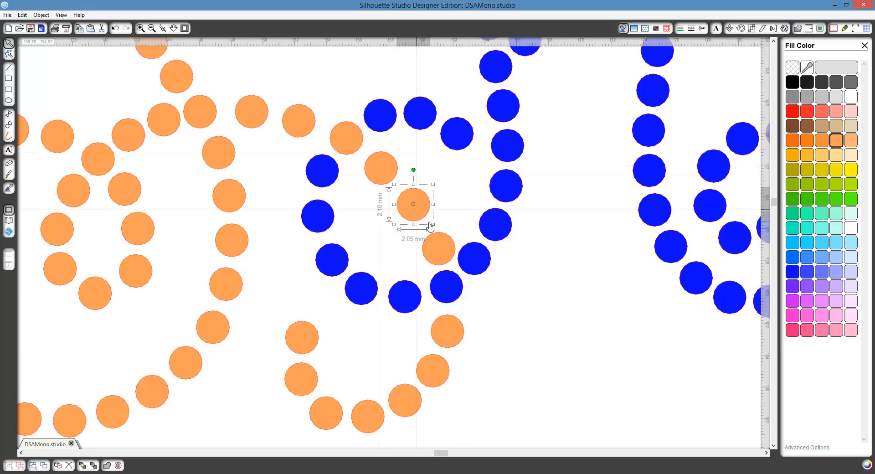
pyautogui.moveTo(435, 246); pyautogui.dragTo(431, 241)
pyautogui.click(485, 324)
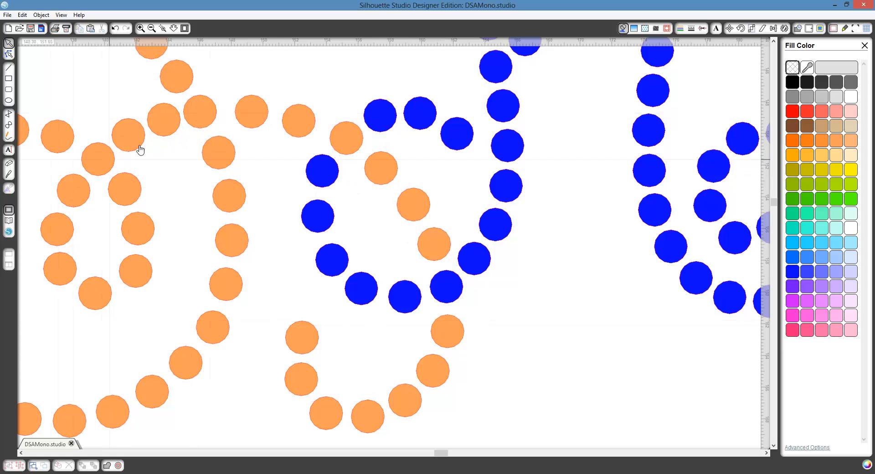
# - Respace the orange stones along the S's upper arc, where the diagonal stroke joins the curve
pyautogui.moveTo(208, 116); pyautogui.dragTo(173, 121)
pyautogui.moveTo(261, 123); pyautogui.dragTo(270, 125)
pyautogui.moveTo(215, 114); pyautogui.dragTo(186, 122)
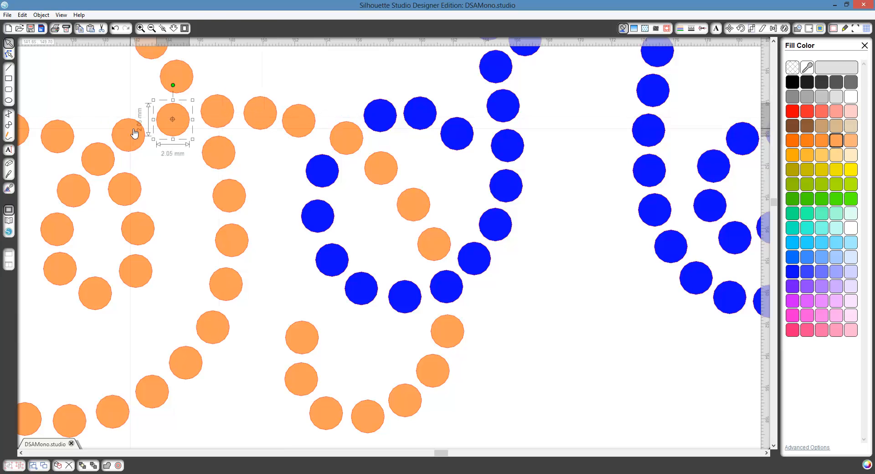
pyautogui.moveTo(132, 135); pyautogui.dragTo(137, 133)
pyautogui.click(294, 144)
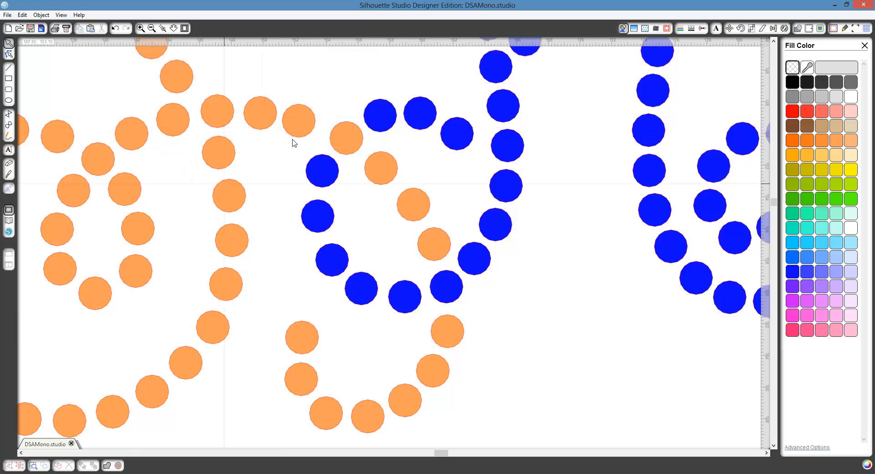
# - Shift the crossing stone and the three diagonal orange stones back along the S, and raise the blue stone below them into line
pyautogui.moveTo(351, 137); pyautogui.dragTo(341, 133)
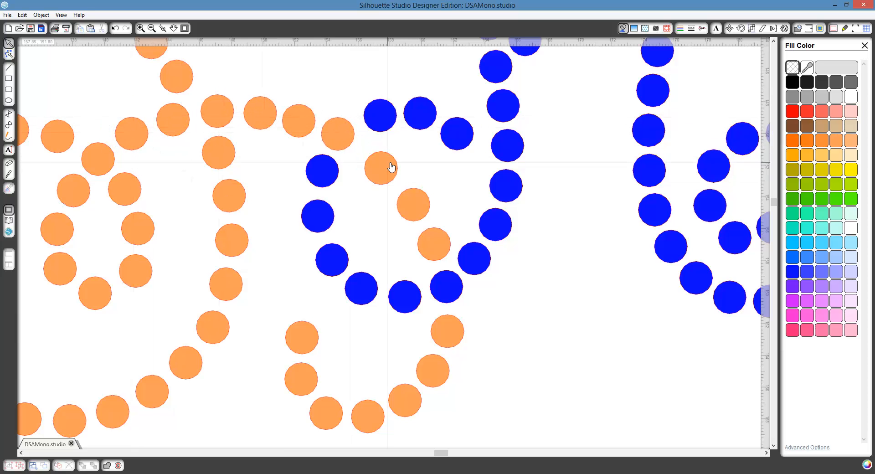
pyautogui.moveTo(389, 167); pyautogui.dragTo(376, 158)
pyautogui.moveTo(412, 197); pyautogui.dragTo(400, 185)
pyautogui.moveTo(433, 242); pyautogui.dragTo(426, 224)
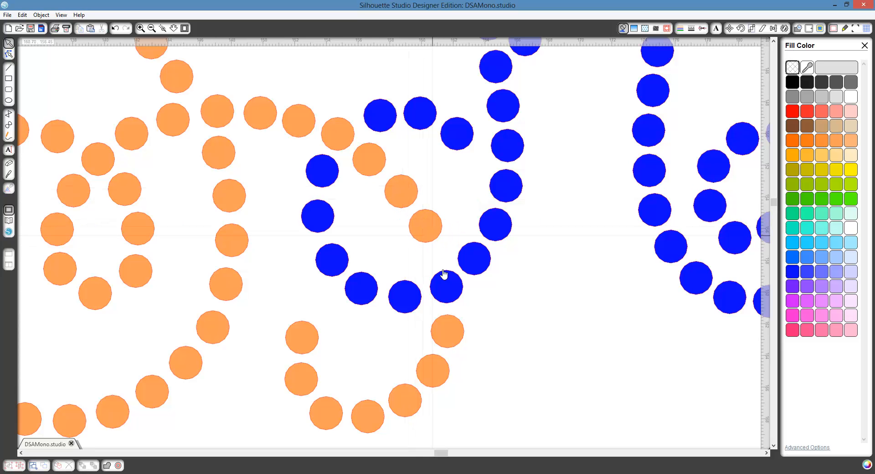
pyautogui.moveTo(445, 280); pyautogui.dragTo(437, 256)
pyautogui.click(445, 315)
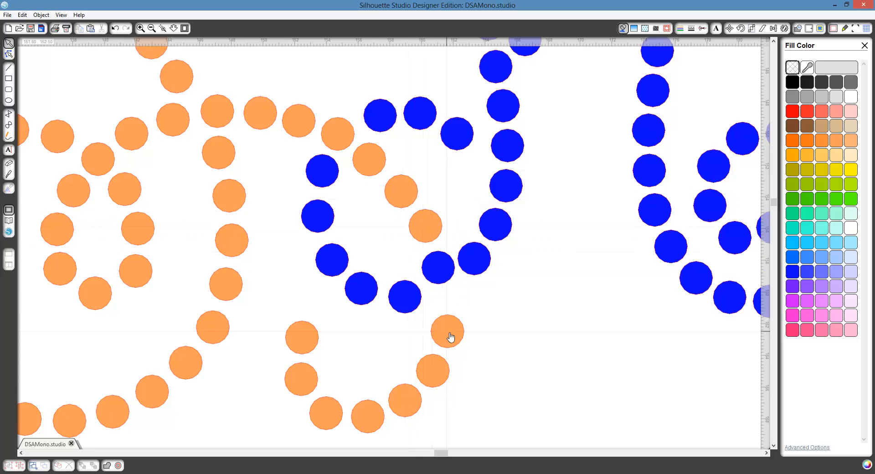
# - Move the two orange stones just below the A's blue curl upward to continue the S evenly past the crossing
pyautogui.moveTo(451, 337); pyautogui.dragTo(452, 312)
pyautogui.moveTo(441, 371); pyautogui.dragTo(449, 353)
pyautogui.click(430, 376)
pyautogui.moveTo(293, 346); pyautogui.dragTo(300, 374)
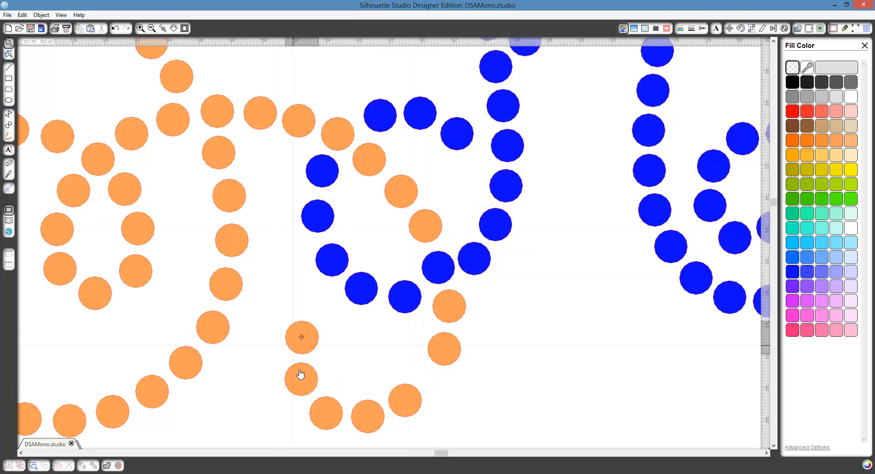
pyautogui.moveTo(326, 412); pyautogui.dragTo(379, 420)
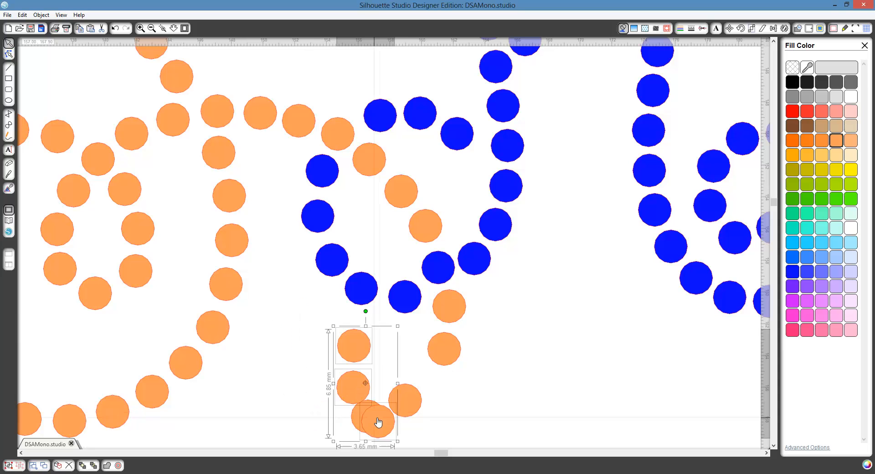
pyautogui.click(410, 368)
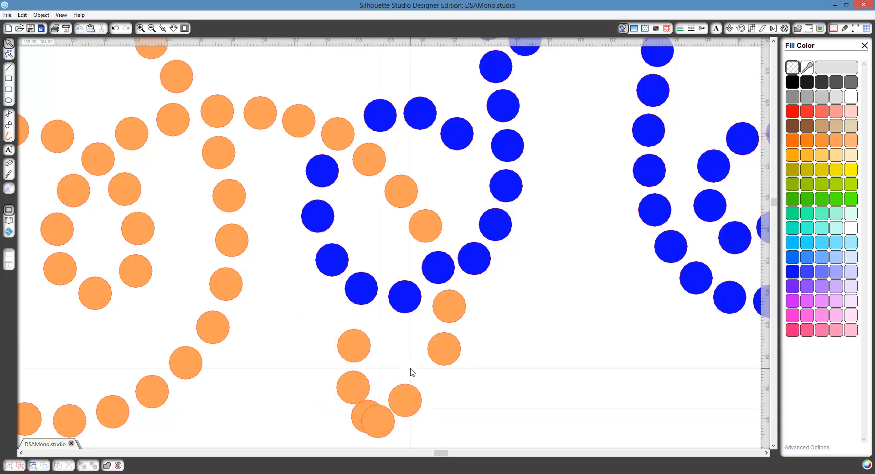
pyautogui.hotkey('ctrl', 'z')
pyautogui.hotkey('ctrl', 'z')
pyautogui.keyDown('shift'); pyautogui.click(373, 414); pyautogui.keyUp('shift')
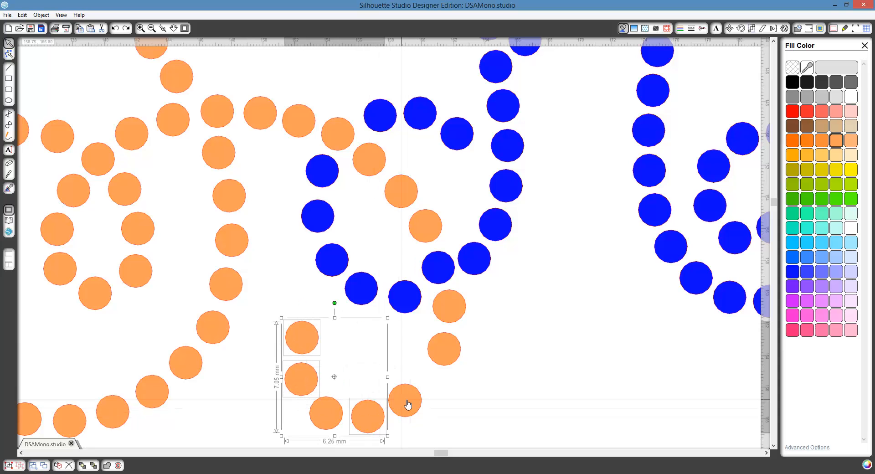
pyautogui.keyDown('shift'); pyautogui.click(405, 402); pyautogui.keyUp('shift')
pyautogui.hotkey('ctrl', 'z')
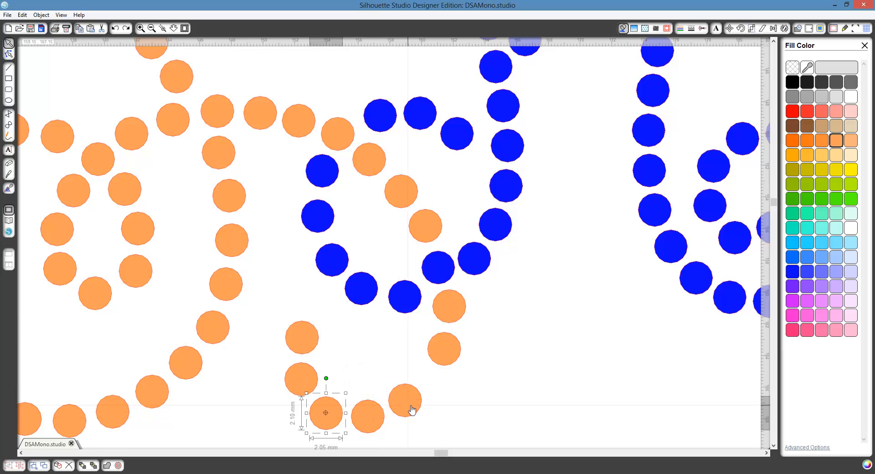
# - Select the five orange stones forming the S's bottom hook and move them together up and inward to meet the stones above
pyautogui.click(304, 340)
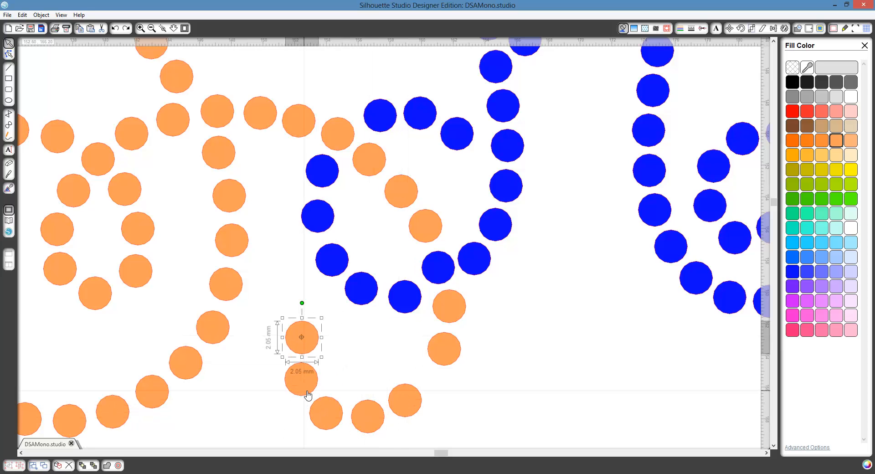
pyautogui.keyDown('shift'); pyautogui.click(306, 390); pyautogui.keyUp('shift')
pyautogui.keyDown('shift'); pyautogui.click(326, 412); pyautogui.keyUp('shift')
pyautogui.keyDown('shift'); pyautogui.click(368, 416); pyautogui.keyUp('shift')
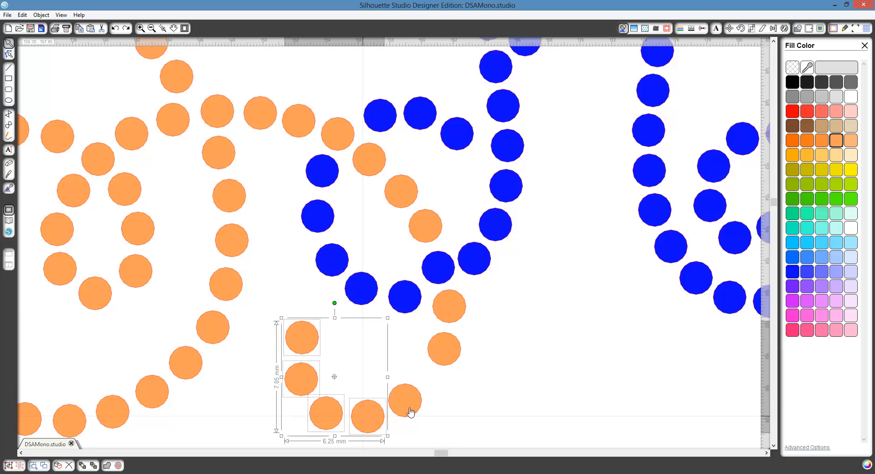
pyautogui.keyDown('shift'); pyautogui.click(409, 410); pyautogui.keyUp('shift')
pyautogui.moveTo(412, 412); pyautogui.dragTo(427, 400)
pyautogui.click(508, 372)
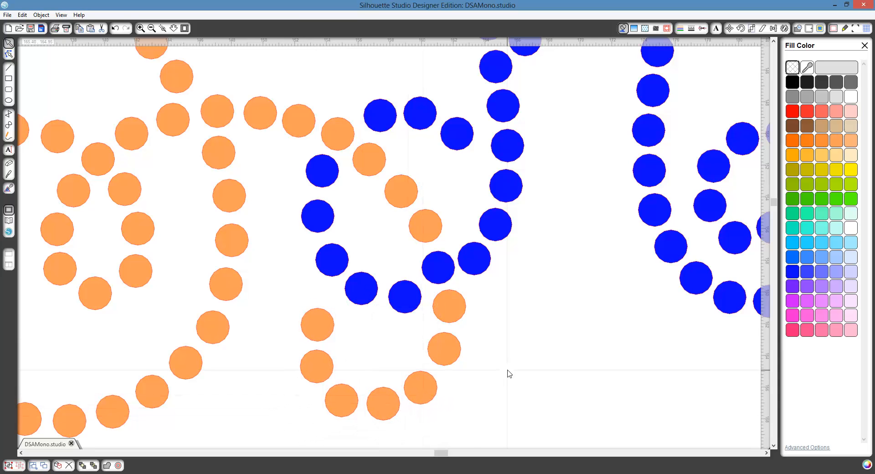
# - Select the entire DSA monogram and fill all of its stones with blue
pyautogui.click(152, 29)
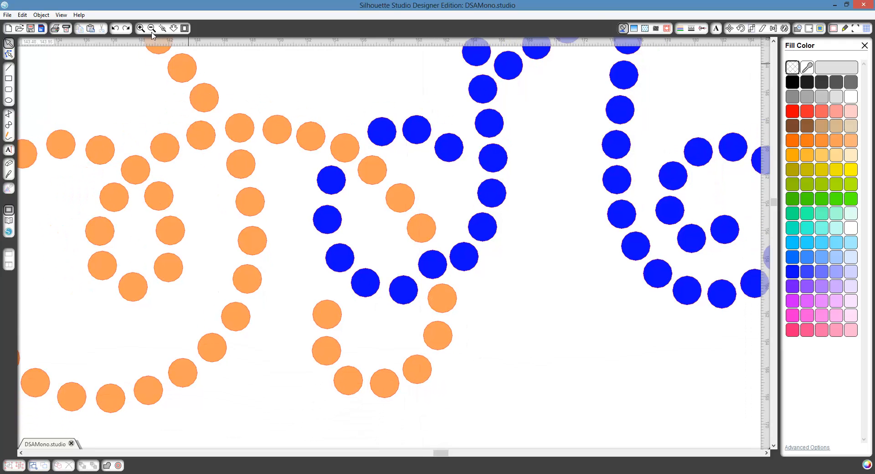
pyautogui.click(151, 30)
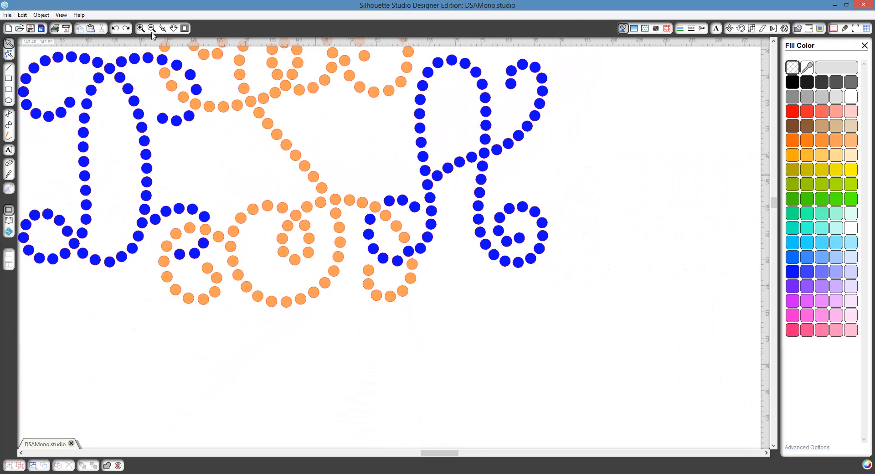
pyautogui.scroll(-3, 154, 257)
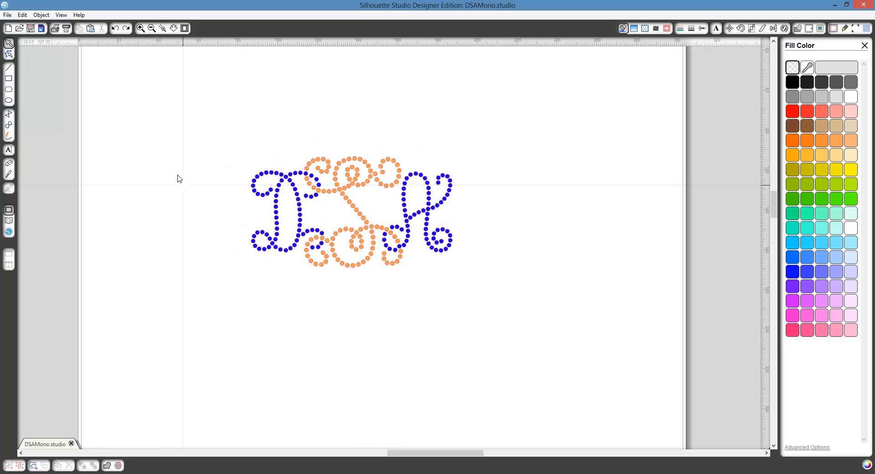
pyautogui.moveTo(204, 128); pyautogui.dragTo(496, 296)
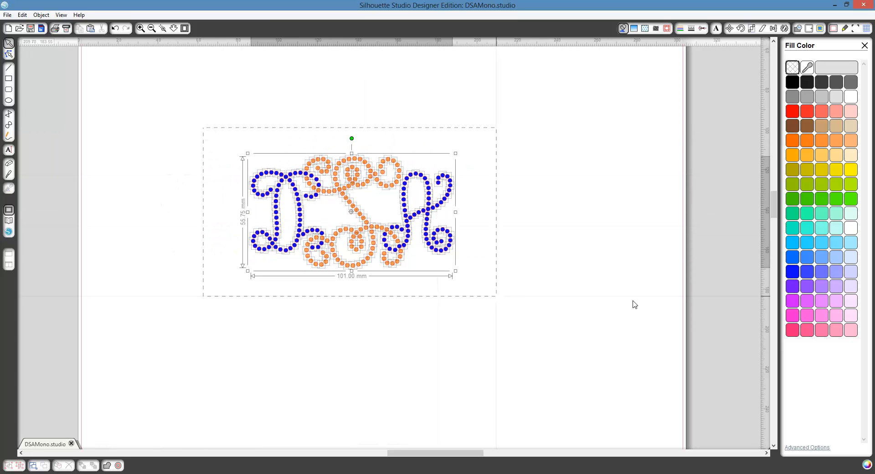
pyautogui.click(528, 288)
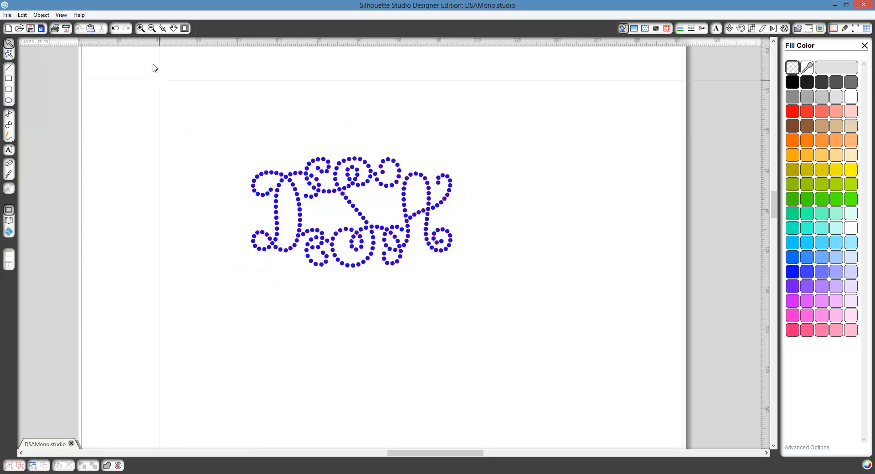
pyautogui.click(163, 29)
pyautogui.moveTo(224, 126); pyautogui.dragTo(479, 296)
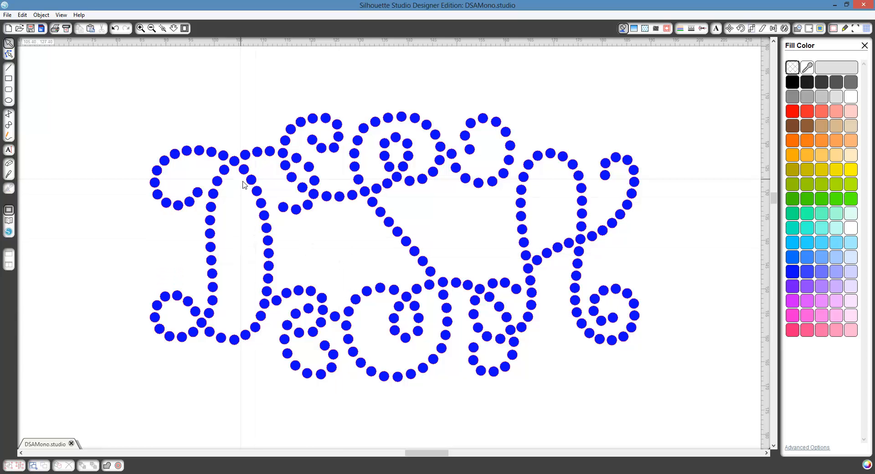
# - Select the nine stones down the D's right stroke and set their rhinestone size to 10ss
pyautogui.moveTo(236, 178)
pyautogui.mouseDown()
pyautogui.moveTo(273, 259)
pyautogui.moveTo(268, 287)
pyautogui.mouseUp()
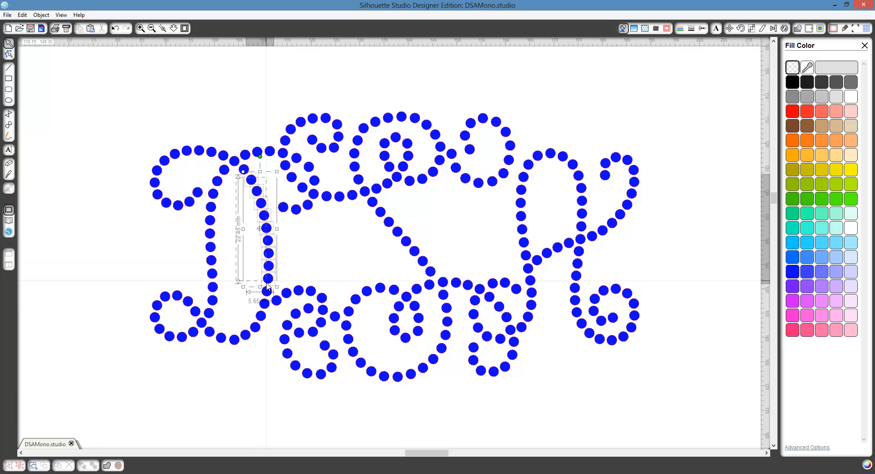
pyautogui.click(668, 28)
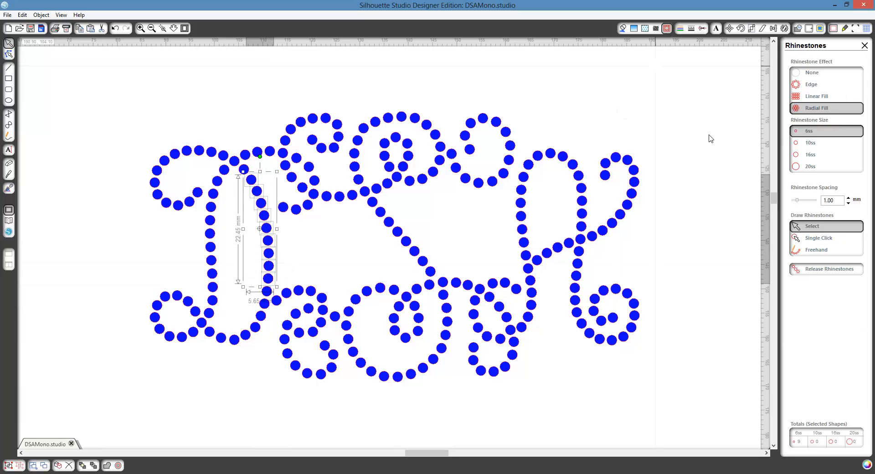
pyautogui.click(809, 143)
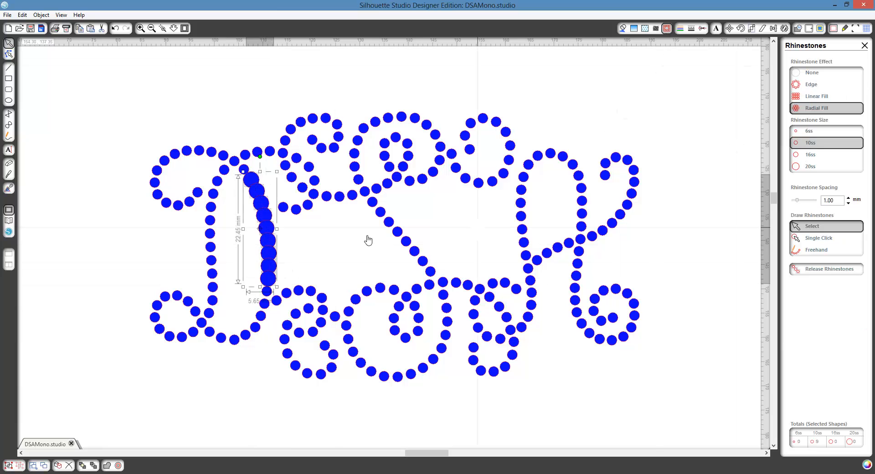
pyautogui.click(397, 260)
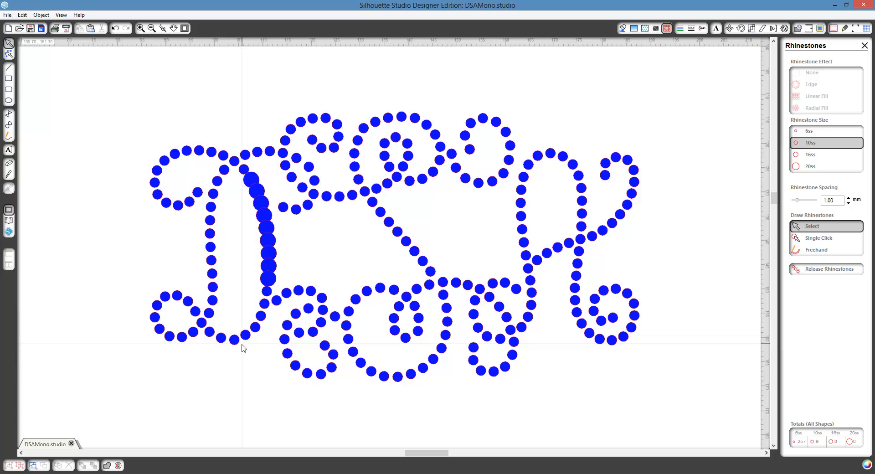
pyautogui.moveTo(234, 340); pyautogui.dragTo(252, 291)
pyautogui.click(261, 299)
pyautogui.hotkey('ctrl', 'z')
pyautogui.keyDown('shift'); pyautogui.click(248, 339); pyautogui.keyUp('shift')
pyautogui.moveTo(265, 326); pyautogui.dragTo(272, 321)
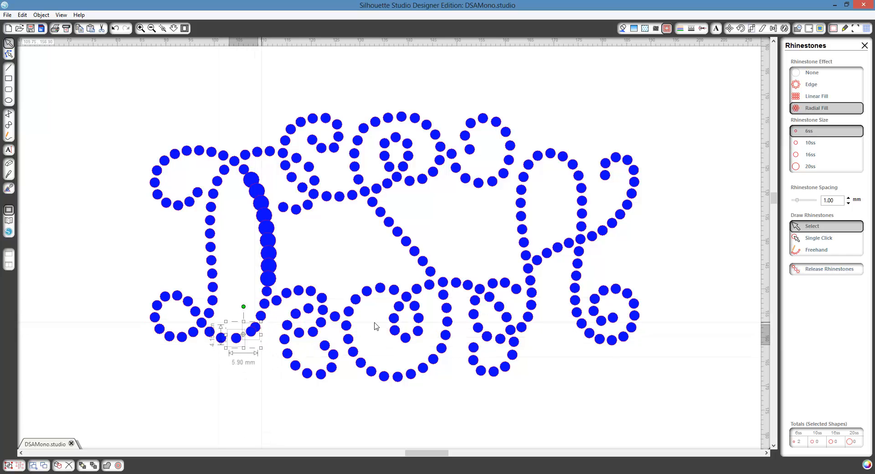
pyautogui.hotkey('ctrl', 'z')
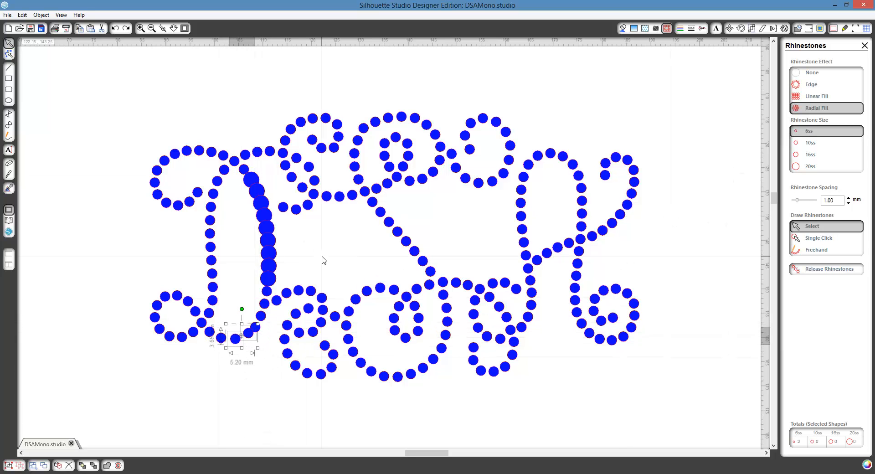
pyautogui.click(322, 257)
# - Try to select the stones rising along the D's lower-right curve as one group for resizing
pyautogui.click(152, 28)
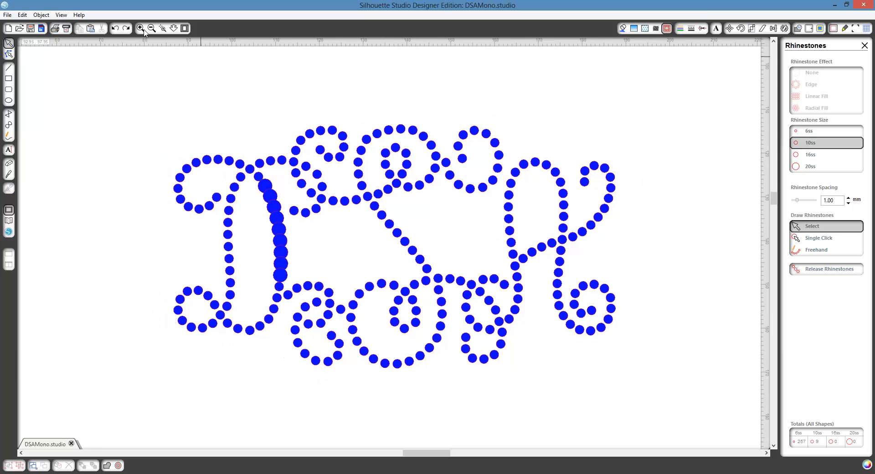
pyautogui.click(140, 28)
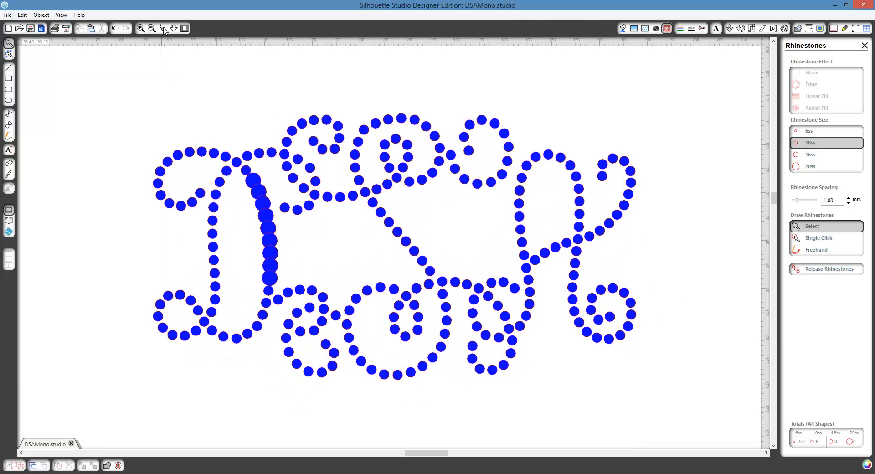
pyautogui.click(164, 28)
pyautogui.moveTo(193, 275); pyautogui.dragTo(302, 378)
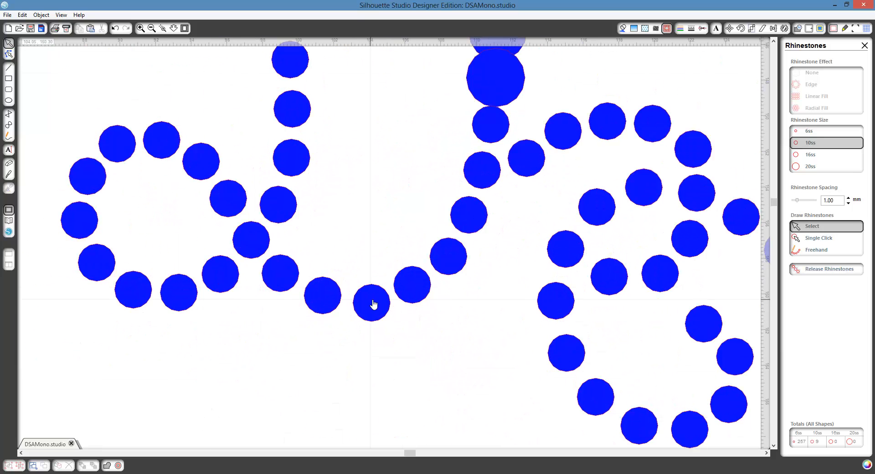
pyautogui.click(373, 303)
pyautogui.click(429, 289)
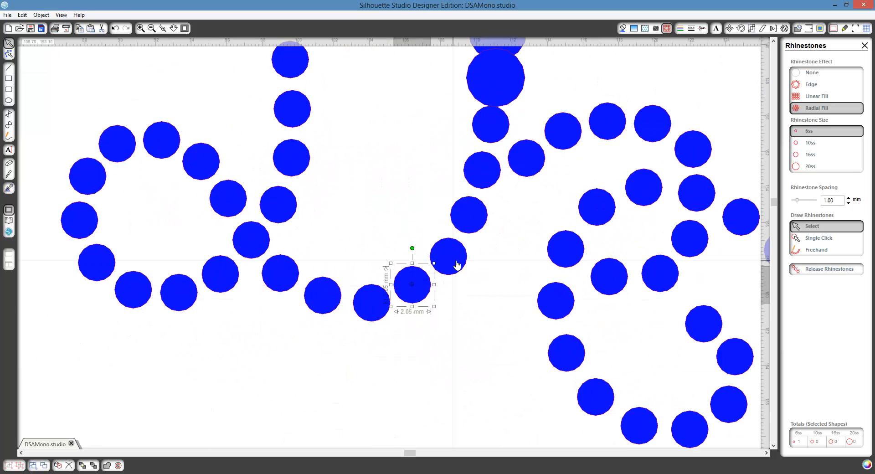
pyautogui.keyDown('shift'); pyautogui.click(453, 260); pyautogui.keyUp('shift')
pyautogui.keyDown('shift'); pyautogui.click(474, 211); pyautogui.keyUp('shift')
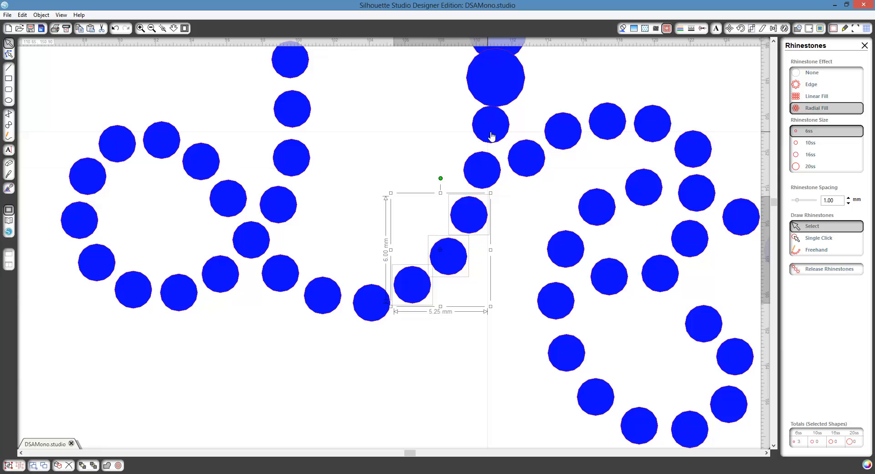
pyautogui.keyDown('shift'); pyautogui.click(486, 165); pyautogui.keyUp('shift')
pyautogui.click(817, 149)
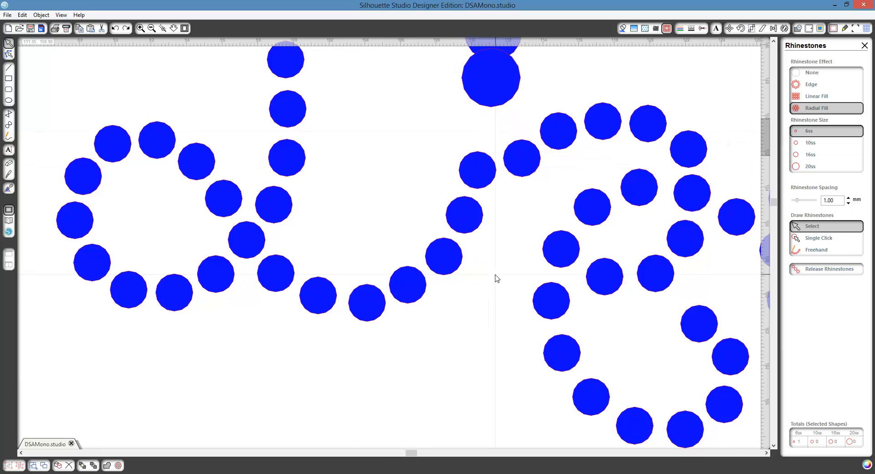
pyautogui.press('Tab')
pyautogui.hotkey('ctrl', 'z')
pyautogui.hotkey('ctrl', 'z')
pyautogui.hotkey('ctrl', 'z')
pyautogui.hotkey('ctrl', 'z')
# - Select the five stones along the D's lower-right curve, below the enlarged ones, and set them to 10ss
pyautogui.click(491, 134)
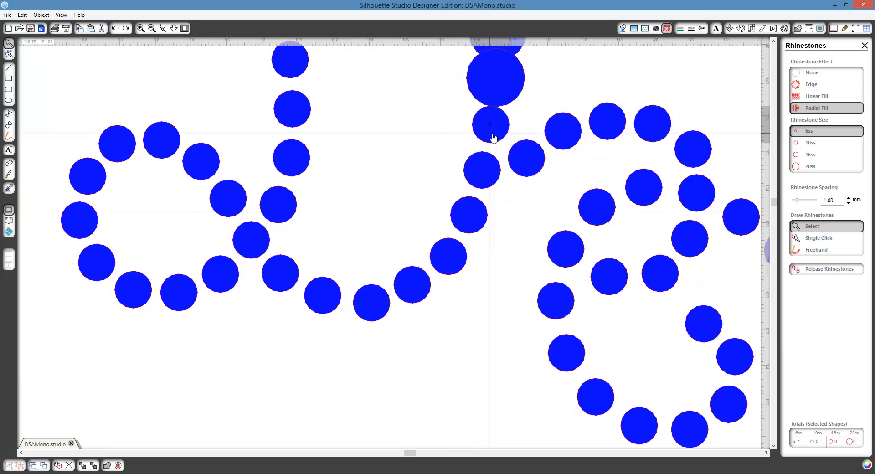
pyautogui.keyDown('shift'); pyautogui.click(486, 175); pyautogui.keyUp('shift')
pyautogui.keyDown('shift'); pyautogui.click(472, 226); pyautogui.keyUp('shift')
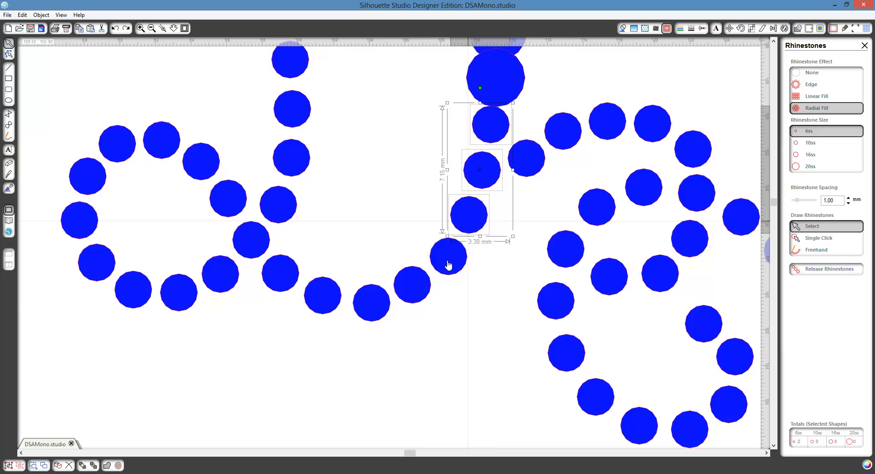
pyautogui.keyDown('shift'); pyautogui.click(448, 264); pyautogui.keyUp('shift')
pyautogui.keyDown('shift'); pyautogui.click(416, 289); pyautogui.keyUp('shift')
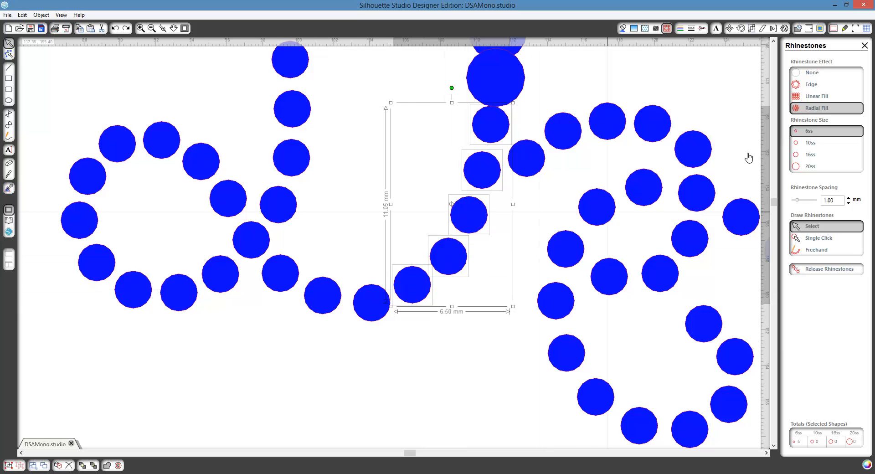
pyautogui.click(810, 143)
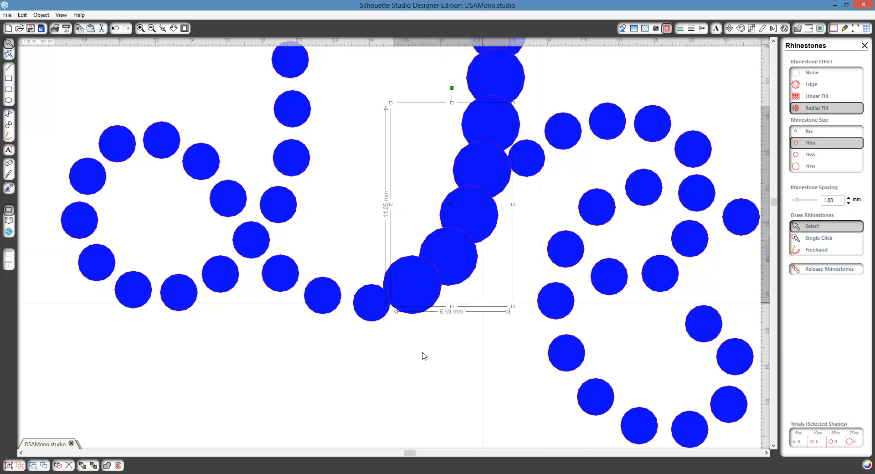
pyautogui.click(183, 66)
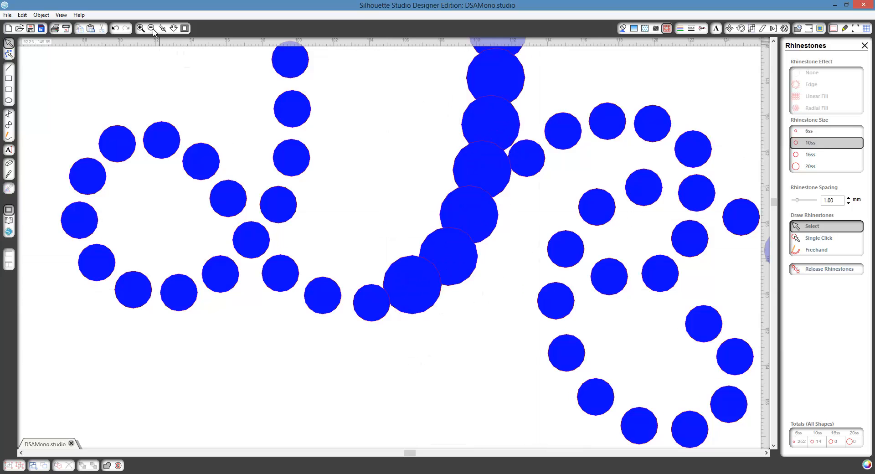
# - Select the eight stones on the S's central diagonal and set their rhinestone size to 10ss
pyautogui.click(151, 28)
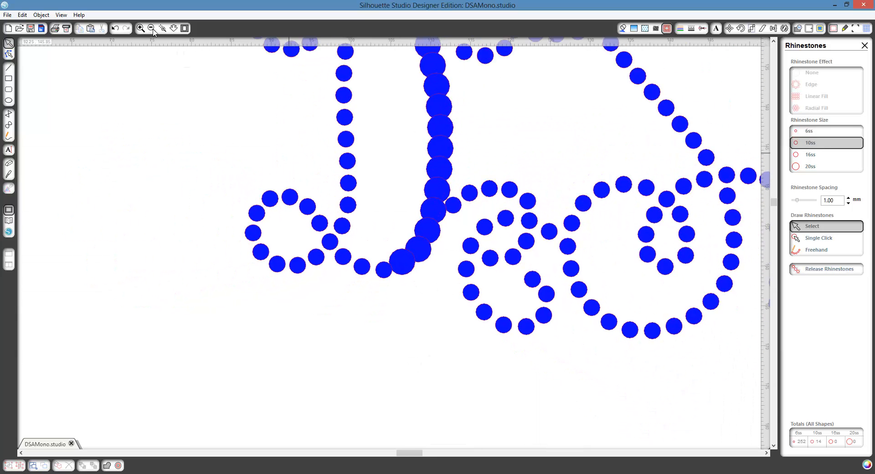
pyautogui.click(153, 30)
pyautogui.click(153, 29)
pyautogui.click(152, 29)
pyautogui.click(153, 29)
pyautogui.click(152, 30)
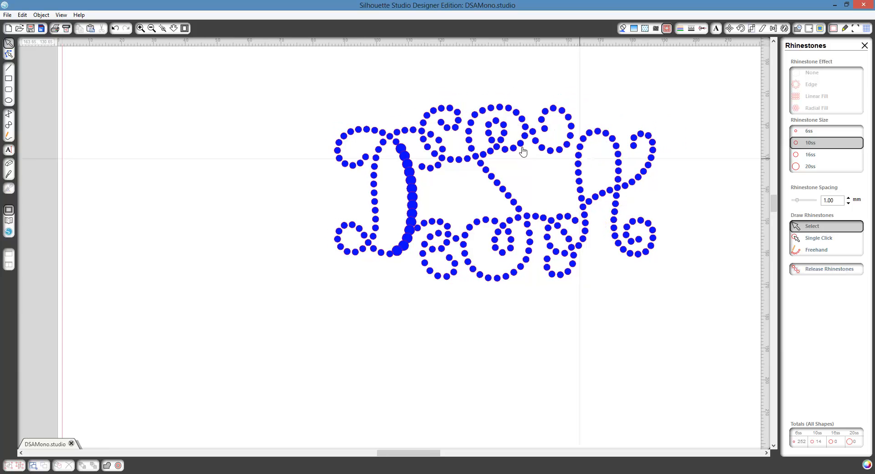
pyautogui.click(162, 28)
pyautogui.moveTo(440, 99); pyautogui.dragTo(574, 289)
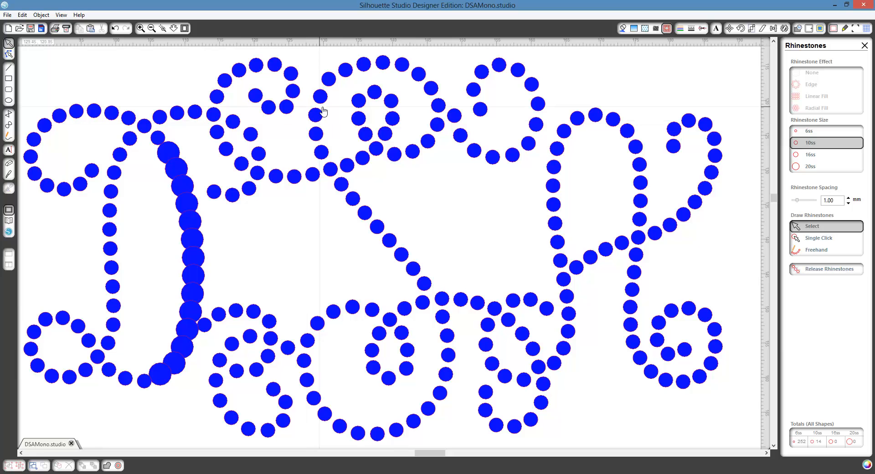
pyautogui.click(316, 119)
pyautogui.click(338, 177)
pyautogui.moveTo(317, 184); pyautogui.dragTo(449, 282)
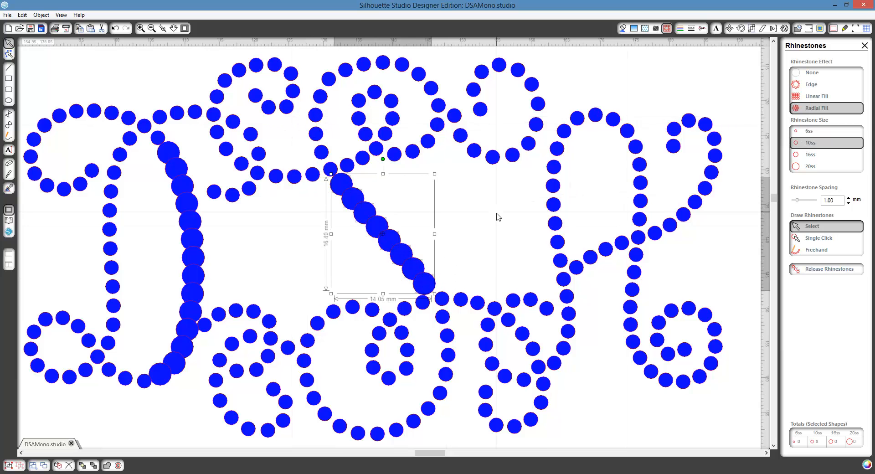
# - Duplicate the lowest 10ss stone of the S diagonal and place the copy in the gap at the crossing just below it
pyautogui.click(450, 298)
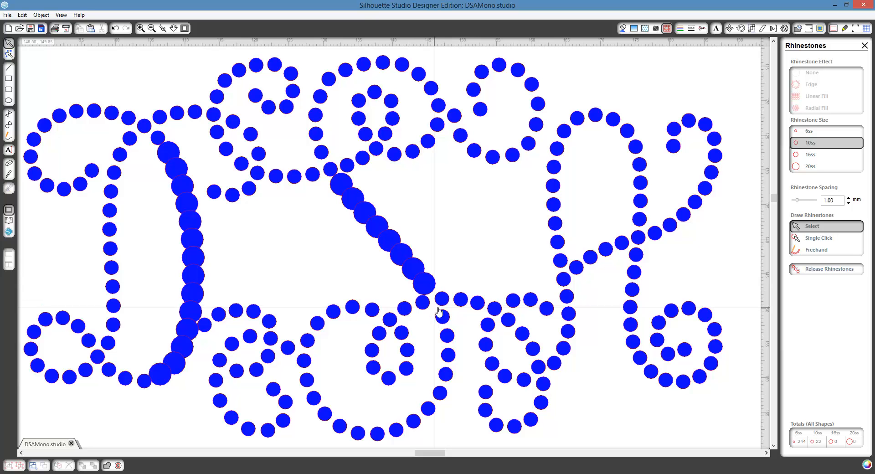
pyautogui.click(428, 286)
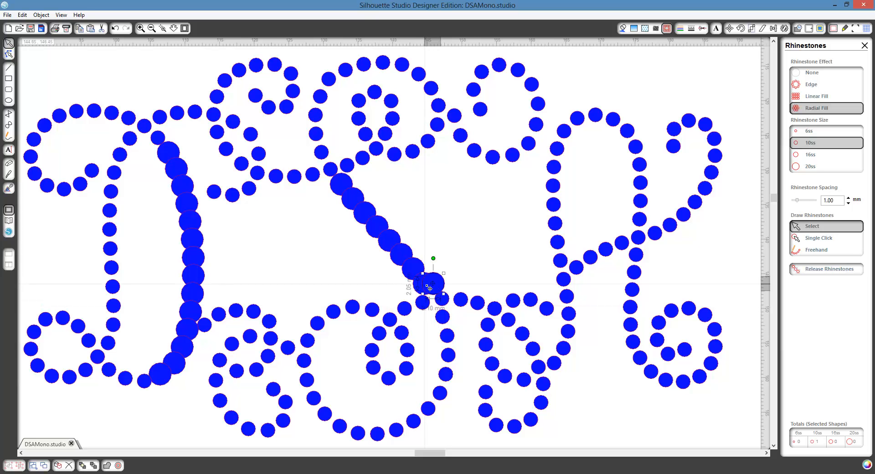
pyautogui.moveTo(430, 288); pyautogui.dragTo(441, 309)
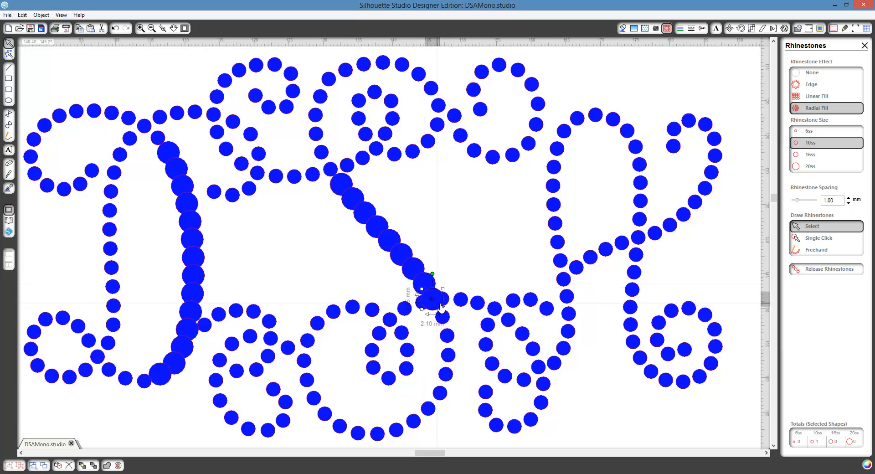
# - Select the seven stones continuing down the S's lower-right curve from the crossing and set them to 10ss
pyautogui.click(443, 317)
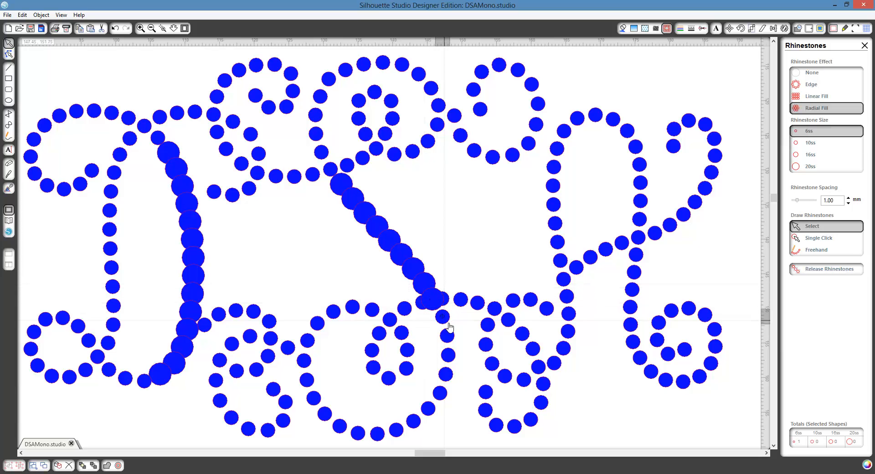
pyautogui.keyDown('shift'); pyautogui.click(448, 337); pyautogui.keyUp('shift')
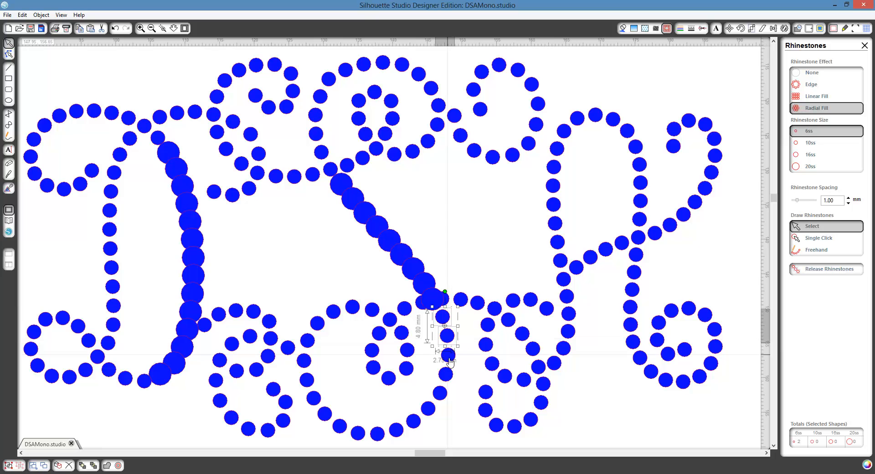
pyautogui.keyDown('shift'); pyautogui.click(448, 357); pyautogui.keyUp('shift')
pyautogui.keyDown('shift'); pyautogui.click(447, 374); pyautogui.keyUp('shift')
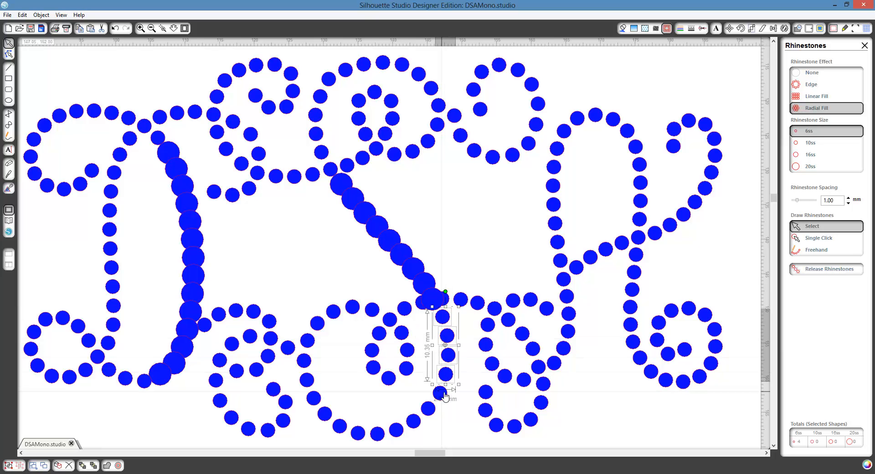
pyautogui.keyDown('shift'); pyautogui.click(439, 393); pyautogui.keyUp('shift')
pyautogui.keyDown('shift'); pyautogui.click(429, 409); pyautogui.keyUp('shift')
pyautogui.keyDown('shift'); pyautogui.click(415, 422); pyautogui.keyUp('shift')
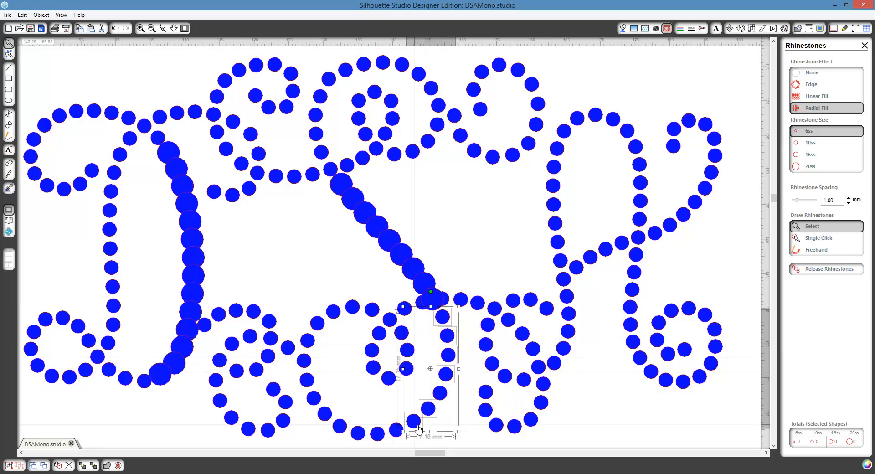
pyautogui.click(814, 145)
pyautogui.click(447, 227)
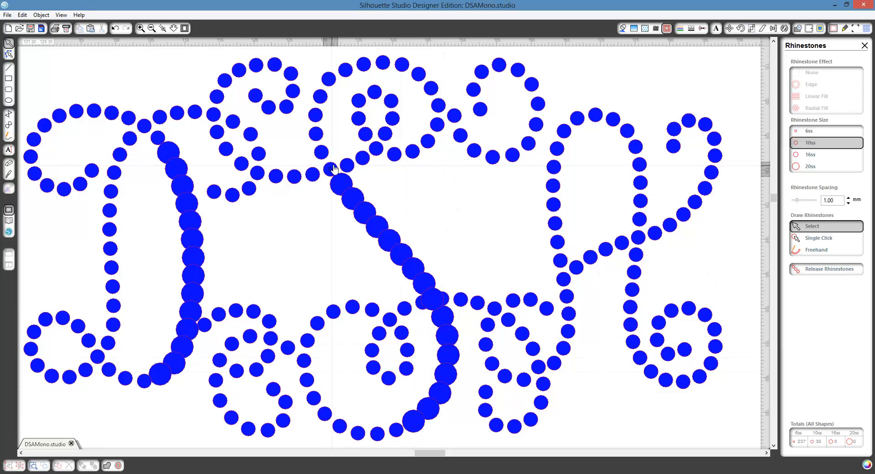
# - Select the six stones from the top of the S diagonal up its upper-left curve and set them to 10ss
pyautogui.click(331, 168)
pyautogui.keyDown('shift'); pyautogui.click(323, 153); pyautogui.keyUp('shift')
pyautogui.keyDown('shift'); pyautogui.click(317, 134); pyautogui.keyUp('shift')
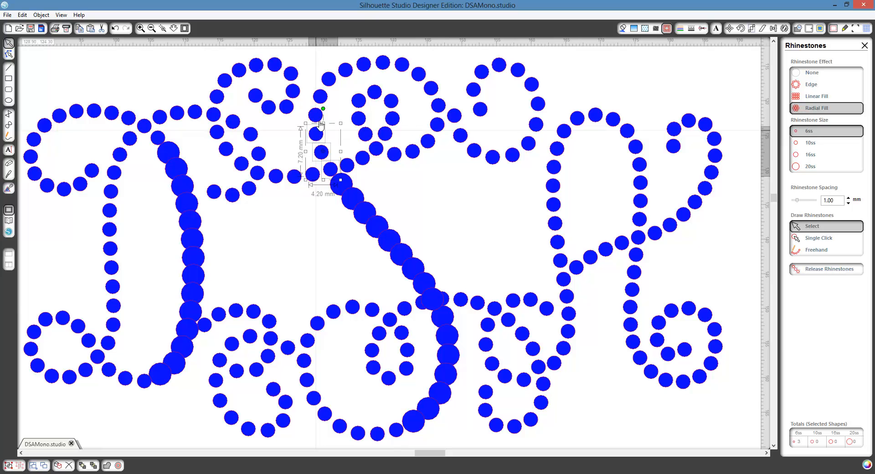
pyautogui.keyDown('shift'); pyautogui.click(321, 98); pyautogui.keyUp('shift')
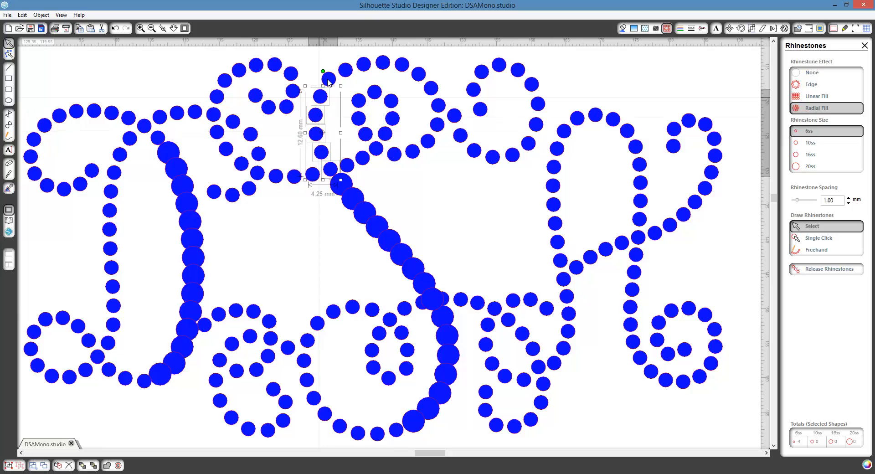
pyautogui.keyDown('shift'); pyautogui.click(328, 80); pyautogui.keyUp('shift')
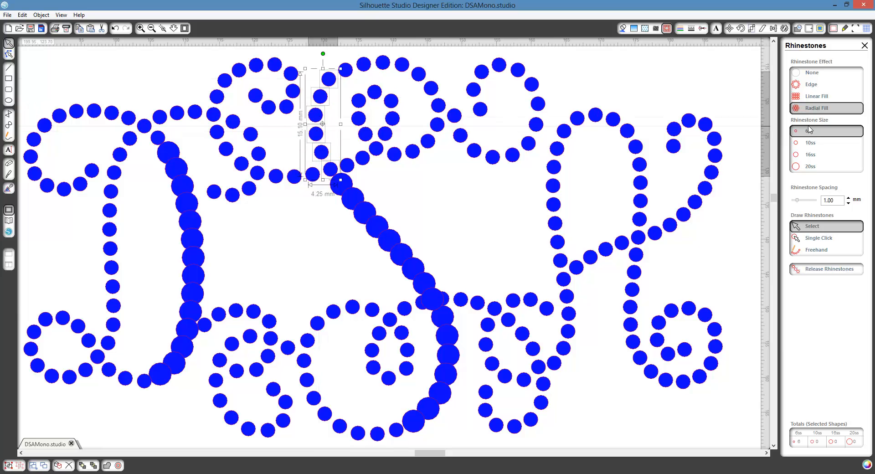
pyautogui.click(810, 144)
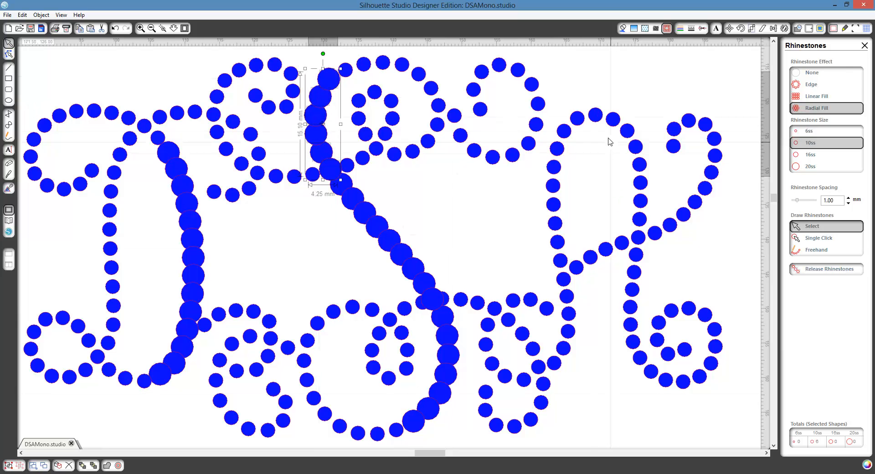
# - Set the six stones down the upper part of the A's right stroke and the crossing stone below them to 10ss
pyautogui.moveTo(611, 139)
pyautogui.mouseDown()
pyautogui.moveTo(636, 184)
pyautogui.moveTo(648, 241)
pyautogui.mouseUp()
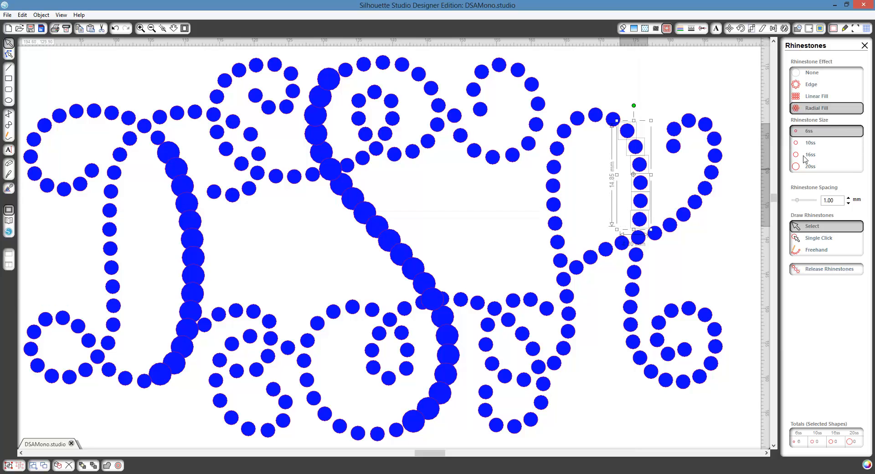
pyautogui.click(641, 242)
pyautogui.click(810, 143)
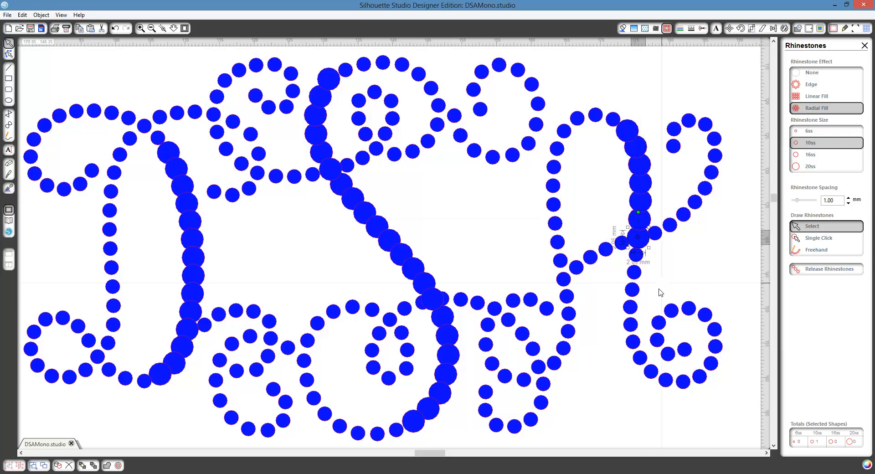
# - Select the seven stones down the lower part of the A's right stroke, below the crossing, and set them to 10ss
pyautogui.click(619, 266)
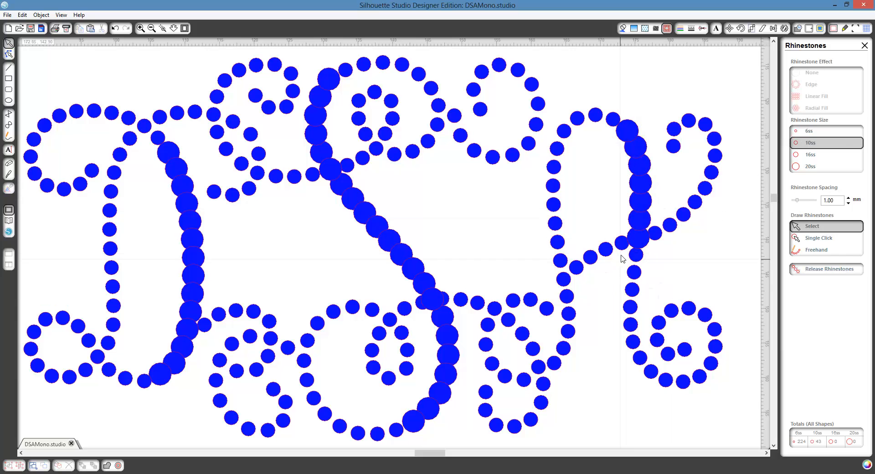
pyautogui.moveTo(620, 254); pyautogui.dragTo(637, 394)
pyautogui.click(810, 142)
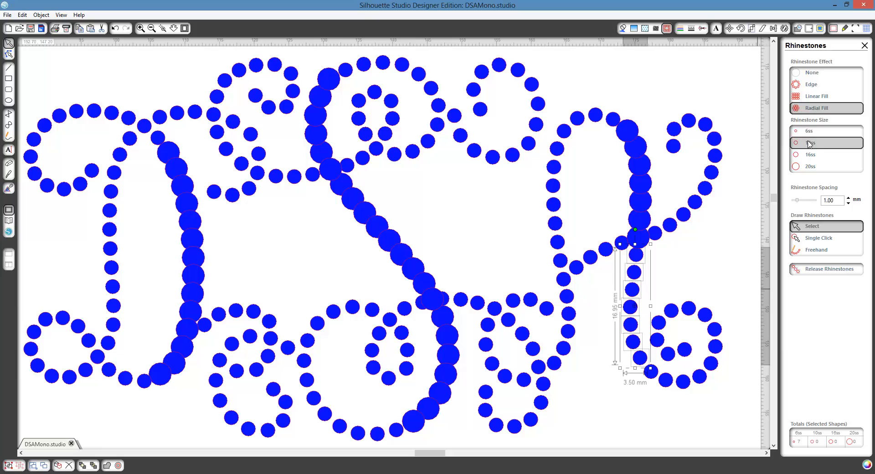
pyautogui.click(608, 223)
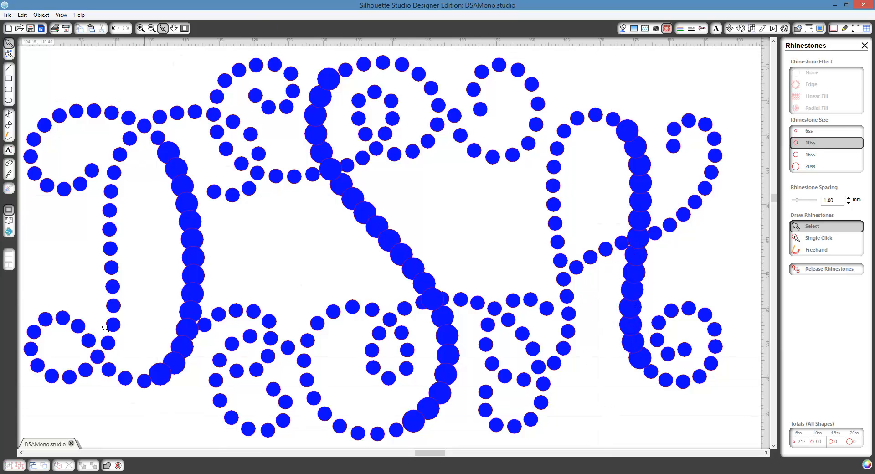
# - Shift the two 6ss stones beside the lowest 10ss stone on the D's bottom curve away from it, spacing them evenly
pyautogui.moveTo(94, 324); pyautogui.dragTo(224, 419)
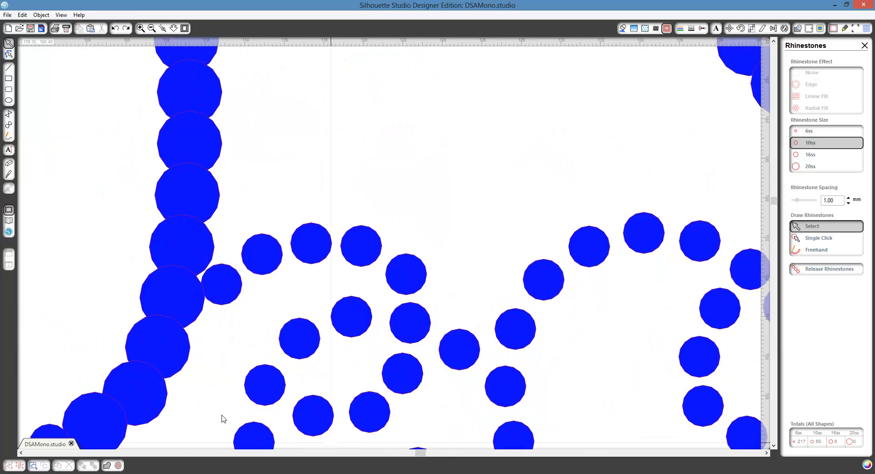
pyautogui.click(335, 315)
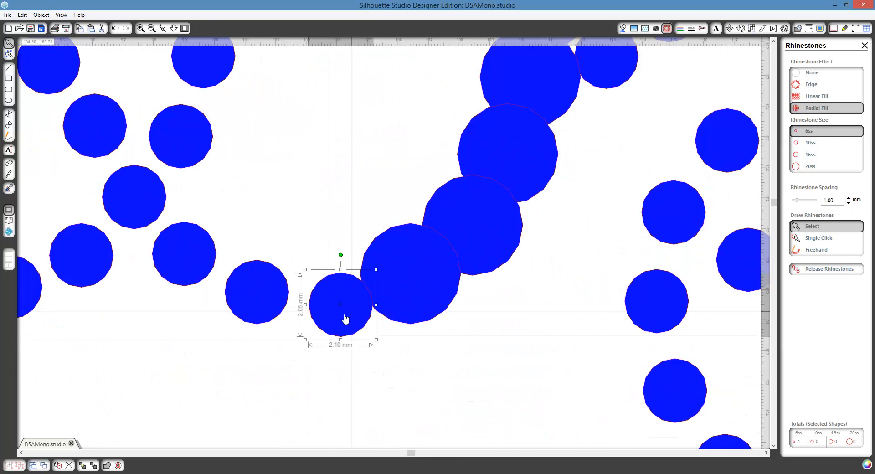
pyautogui.moveTo(345, 319); pyautogui.dragTo(340, 320)
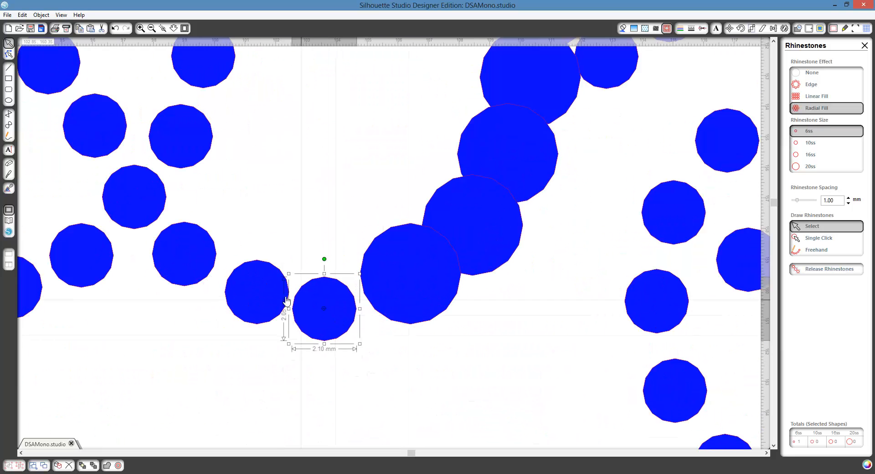
pyautogui.moveTo(266, 301); pyautogui.dragTo(255, 307)
pyautogui.click(210, 270)
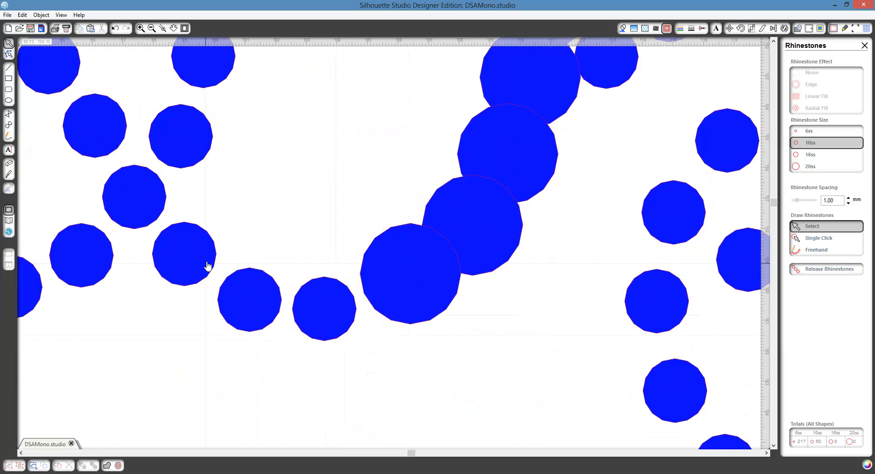
# - Delete two overlapping 10ss stones from the D's lower-right curve and move the second-lowest one up, clear of the lowest
pyautogui.moveTo(478, 261); pyautogui.dragTo(505, 241)
pyautogui.click(561, 206)
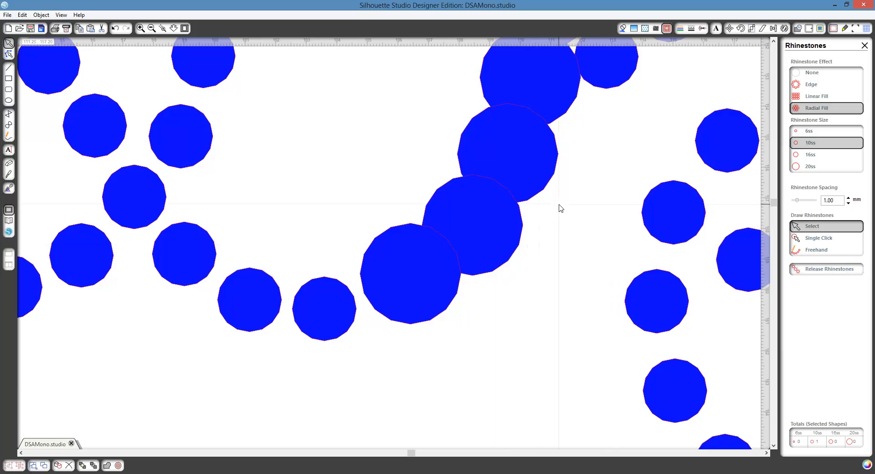
pyautogui.click(554, 98)
pyautogui.press('Delete')
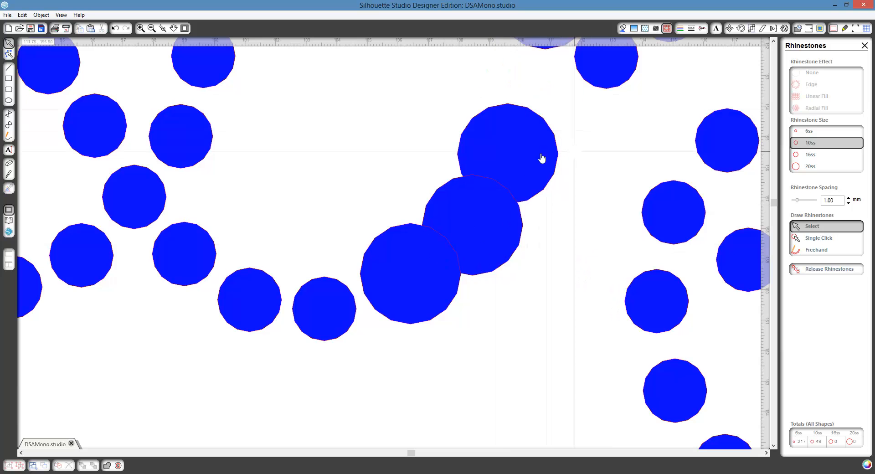
pyautogui.click(532, 176)
pyautogui.moveTo(540, 164); pyautogui.dragTo(553, 123)
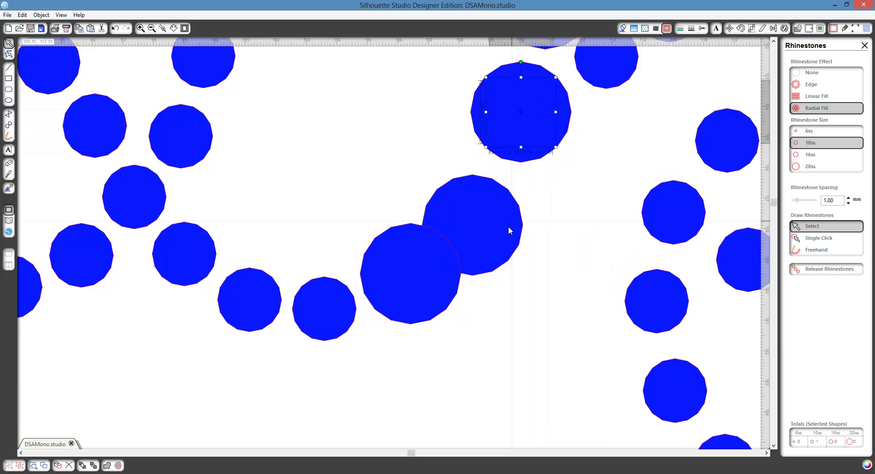
pyautogui.moveTo(496, 244); pyautogui.dragTo(512, 207)
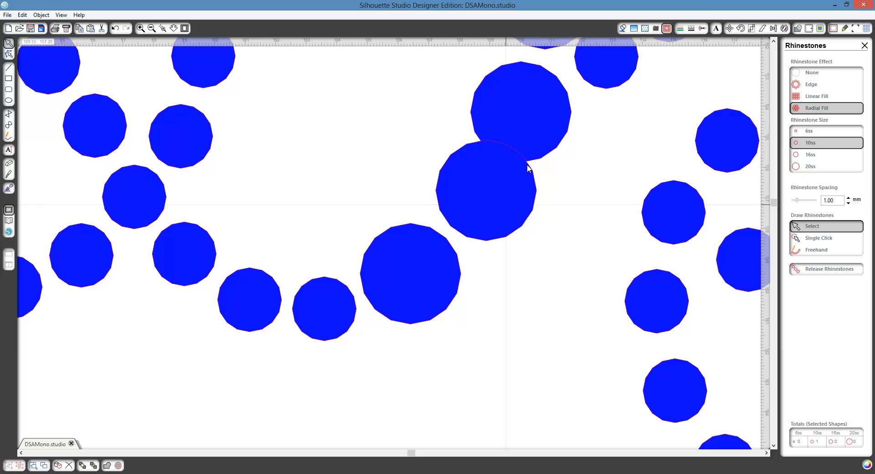
pyautogui.click(553, 127)
pyautogui.press('Delete')
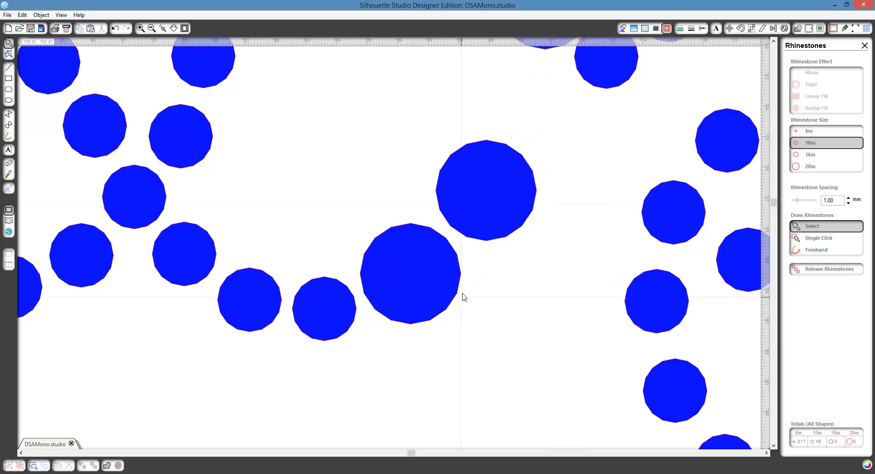
# - Move the next two 10ss stones of the D's right stroke down into the gap, spacing them evenly beside the connecting 6ss stone
pyautogui.moveTo(504, 120); pyautogui.dragTo(439, 275)
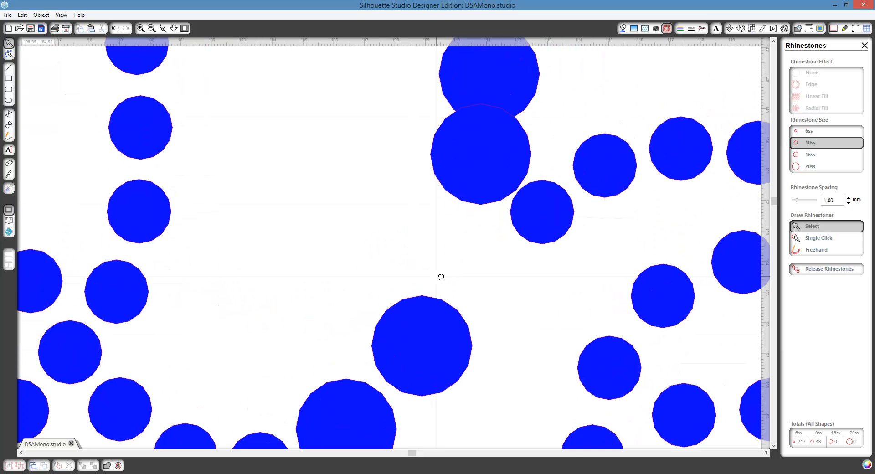
pyautogui.click(474, 181)
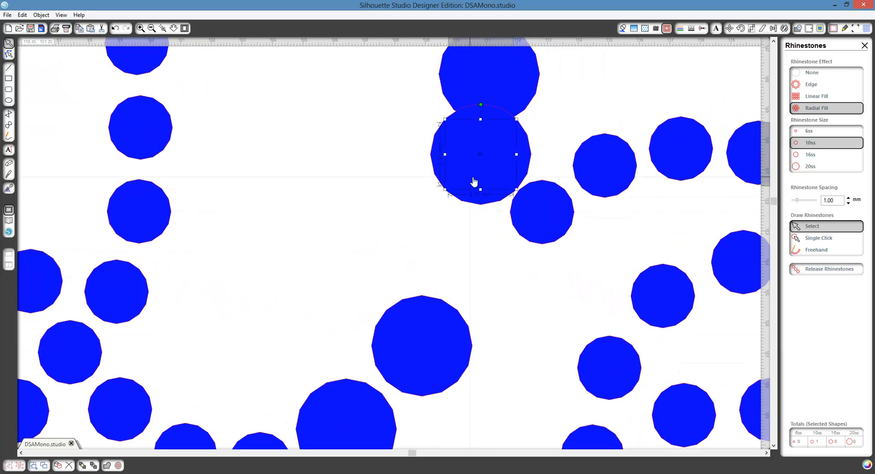
pyautogui.moveTo(474, 205); pyautogui.dragTo(460, 257)
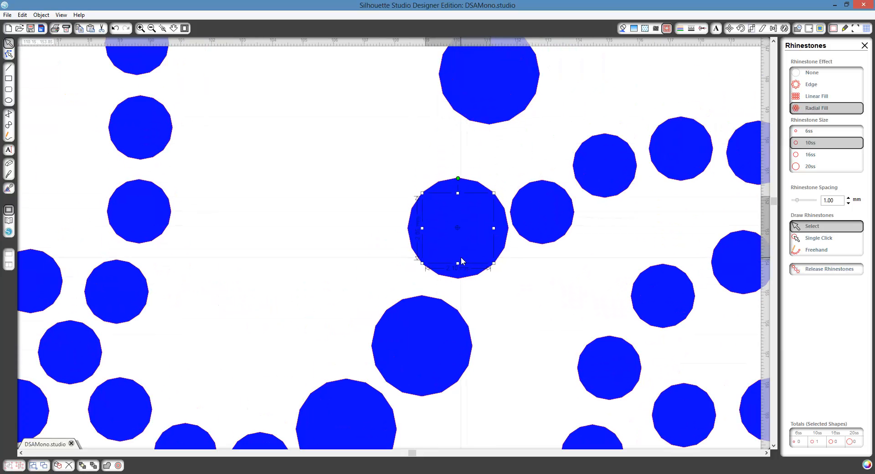
pyautogui.moveTo(500, 109); pyautogui.dragTo(497, 129)
pyautogui.moveTo(494, 144); pyautogui.dragTo(493, 148)
pyautogui.click(436, 158)
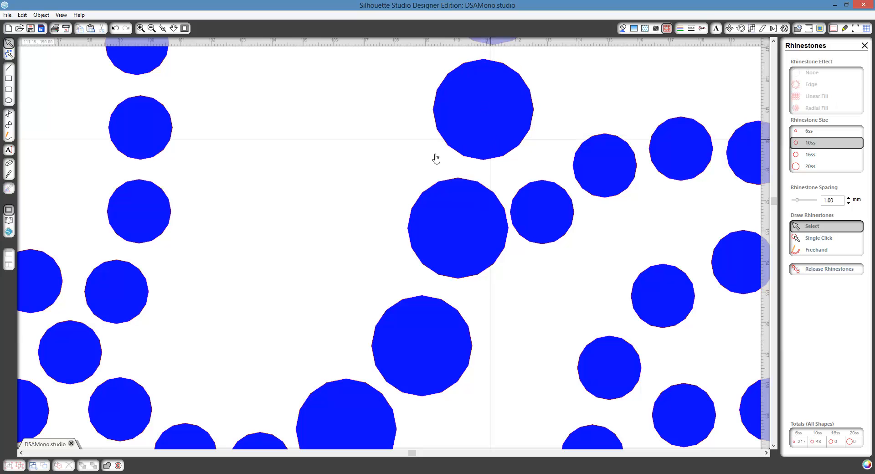
# - Nudge the top 10ss stone of the D's right stroke slightly down, away from the 6ss stone above it
pyautogui.click(151, 28)
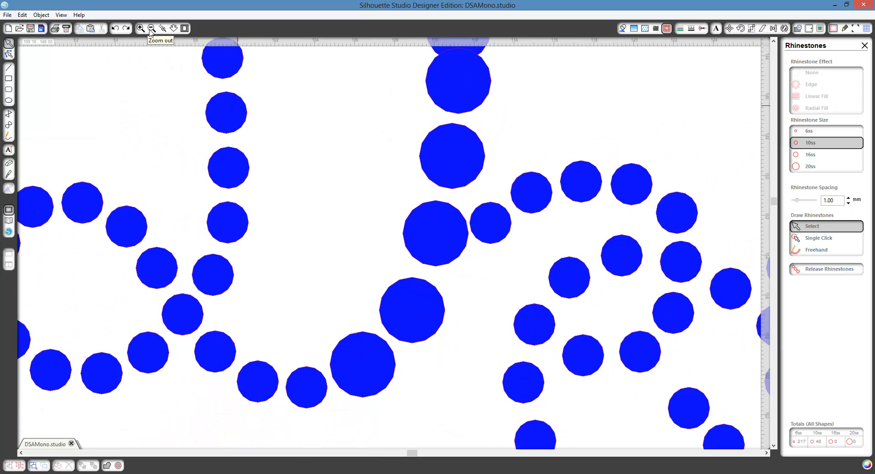
pyautogui.click(151, 28)
pyautogui.click(151, 29)
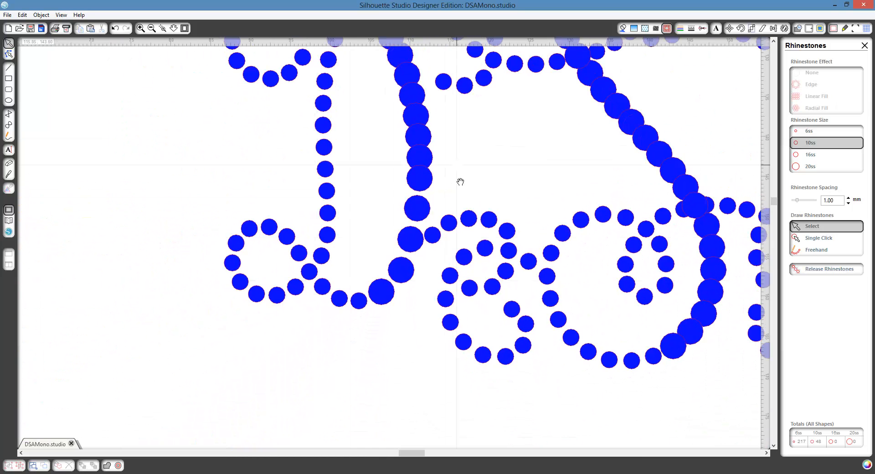
pyautogui.moveTo(461, 181); pyautogui.dragTo(454, 260)
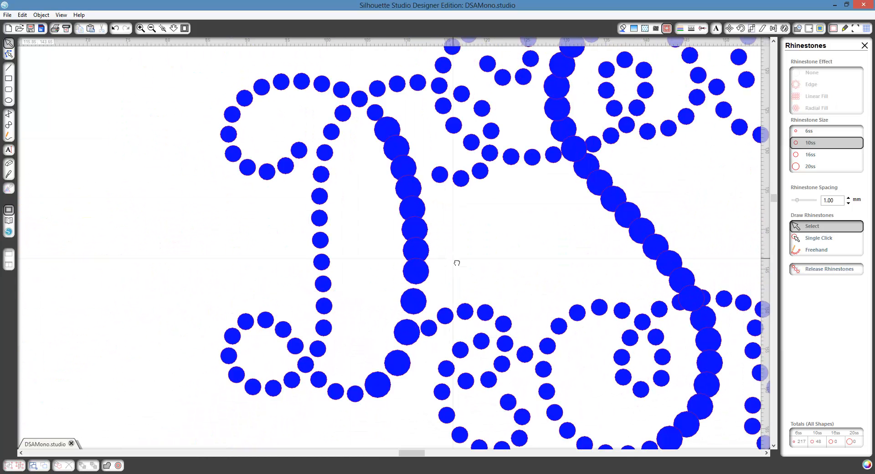
pyautogui.click(388, 128)
pyautogui.moveTo(392, 122); pyautogui.dragTo(393, 130)
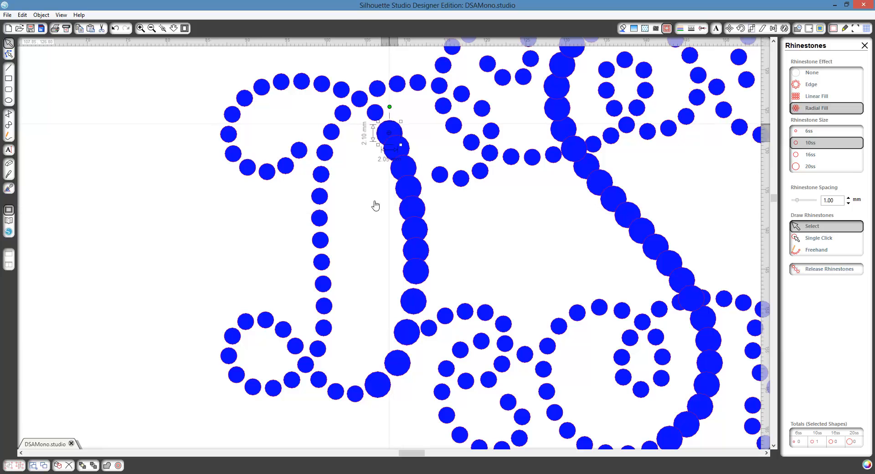
# - Delete the fifth and sixth 10ss stones from the top of the D's right stroke
pyautogui.click(418, 215)
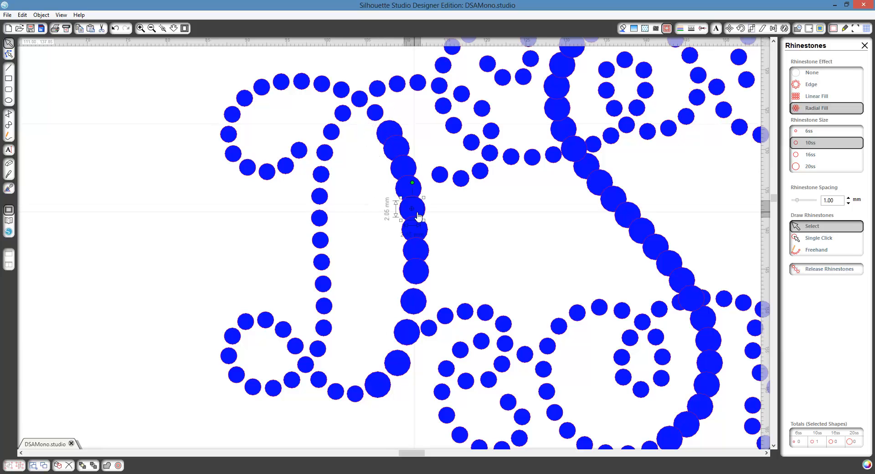
pyautogui.press('Delete')
pyautogui.click(420, 232)
pyautogui.press('Delete')
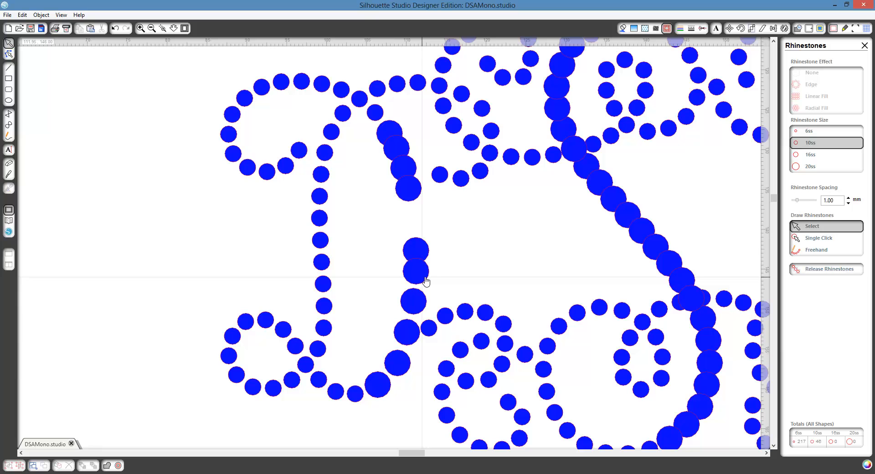
# - Nudge the 10ss stone just below the gap in the D's right stroke up until it clears the stone beneath it
pyautogui.click(425, 250)
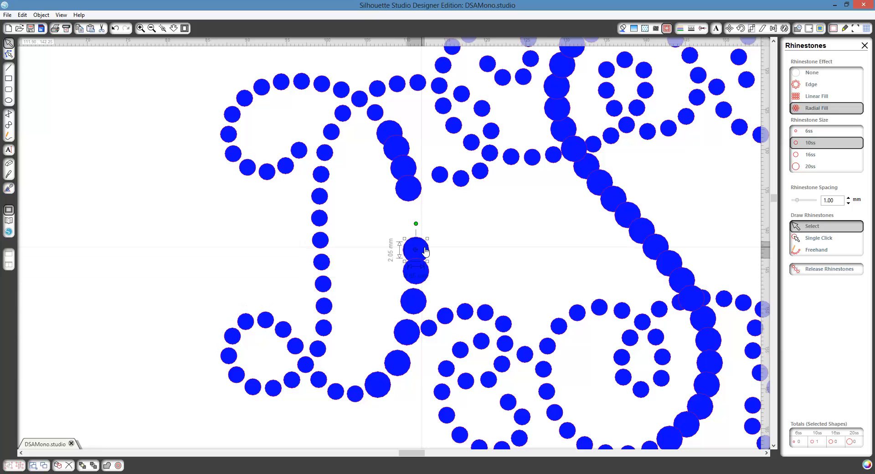
pyautogui.press('Up')
pyautogui.press('Up')
pyautogui.press('Up')
pyautogui.press('Up')
pyautogui.press('Up')
pyautogui.press('Up')
pyautogui.press('Up')
pyautogui.press('Up')
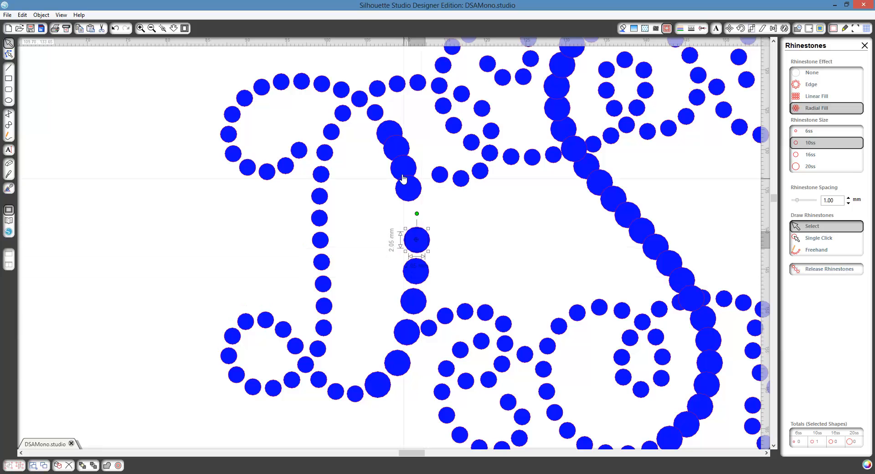
# - Nudge the 10ss stone just above the gap in the D's right stroke down and slightly right, in line with the stones below
pyautogui.click(406, 195)
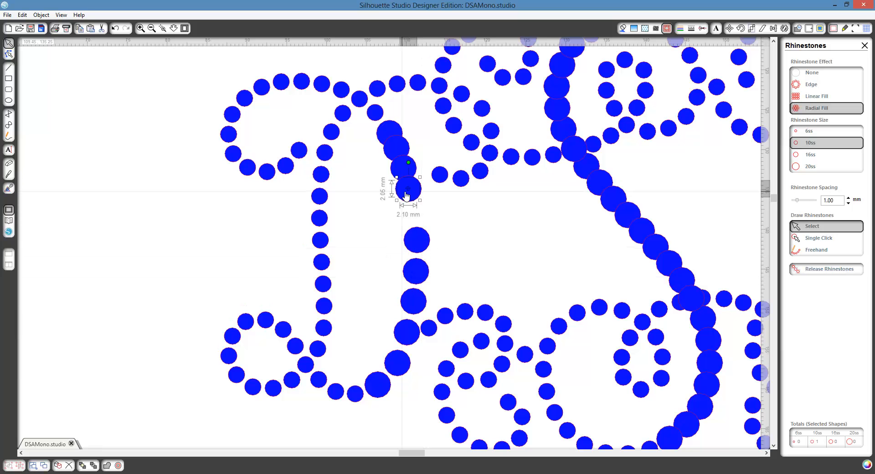
pyautogui.press('Down')
pyautogui.press('Down')
pyautogui.press('Down')
pyautogui.press('Down')
pyautogui.press('Down')
pyautogui.press('Down')
pyautogui.press('Down')
pyautogui.press('Down')
pyautogui.press('Down')
pyautogui.press('Down')
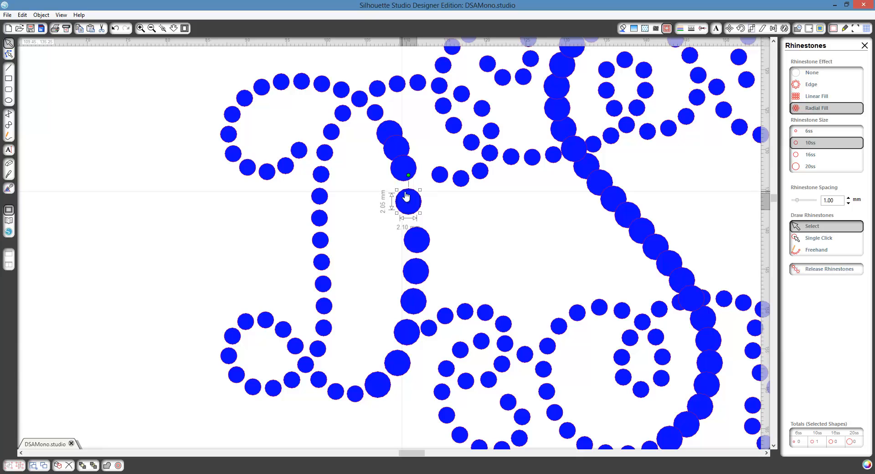
pyautogui.press('Down')
pyautogui.press('Down')
pyautogui.press('Down')
pyautogui.press('Down')
pyautogui.press('Down')
pyautogui.press('Down')
pyautogui.press('Right')
pyautogui.press('Right')
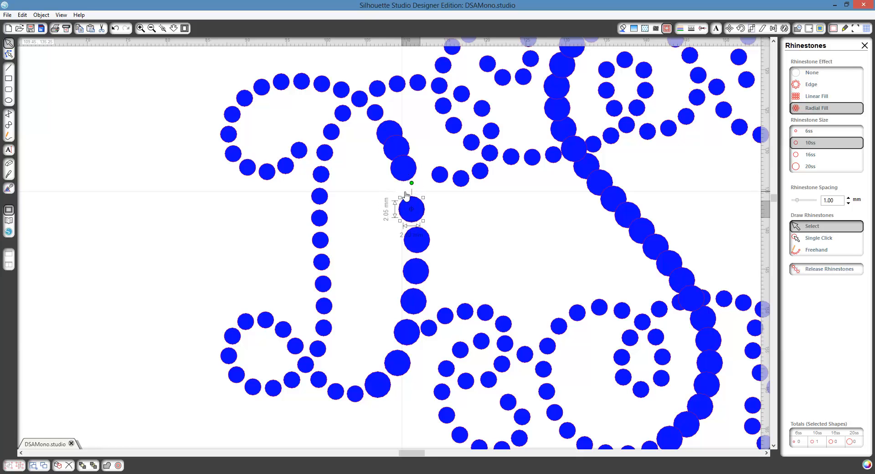
pyautogui.press('Right')
pyautogui.press('Right')
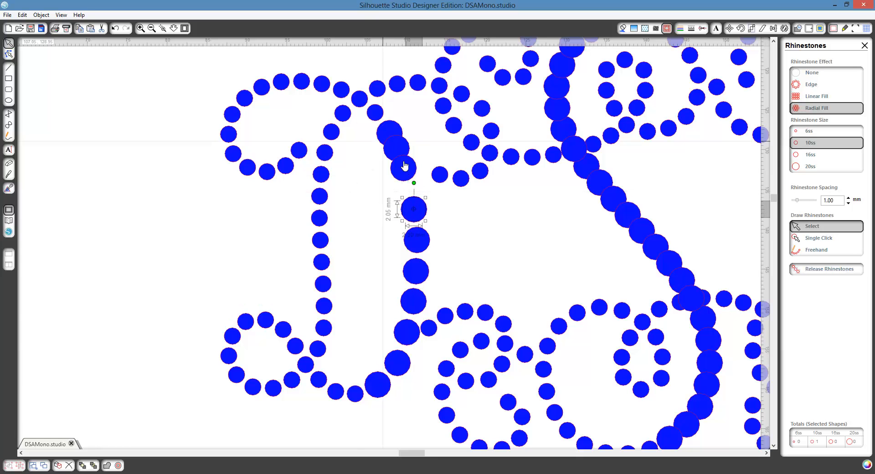
# - Shift the third and second 10ss stones from the top of the D's right stroke down, and nudge the second-lowest stone slightly up
pyautogui.click(412, 175)
pyautogui.moveTo(411, 175); pyautogui.dragTo(415, 184)
pyautogui.moveTo(399, 151); pyautogui.dragTo(401, 155)
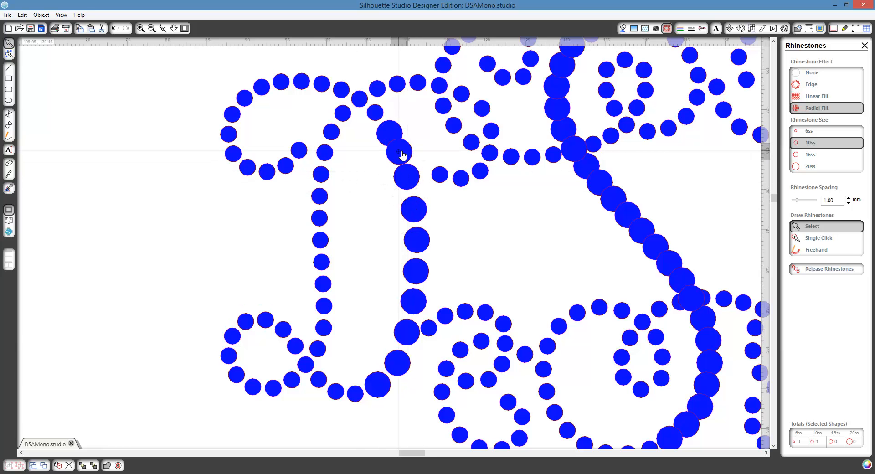
pyautogui.click(372, 230)
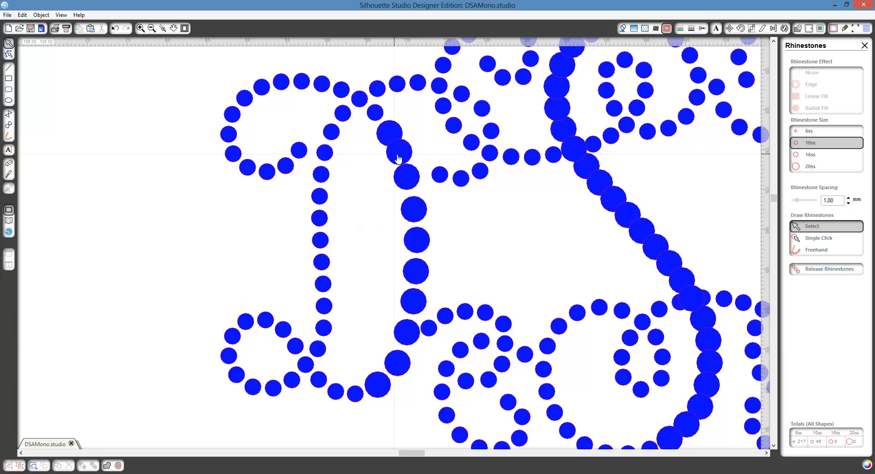
pyautogui.moveTo(404, 363); pyautogui.dragTo(404, 362)
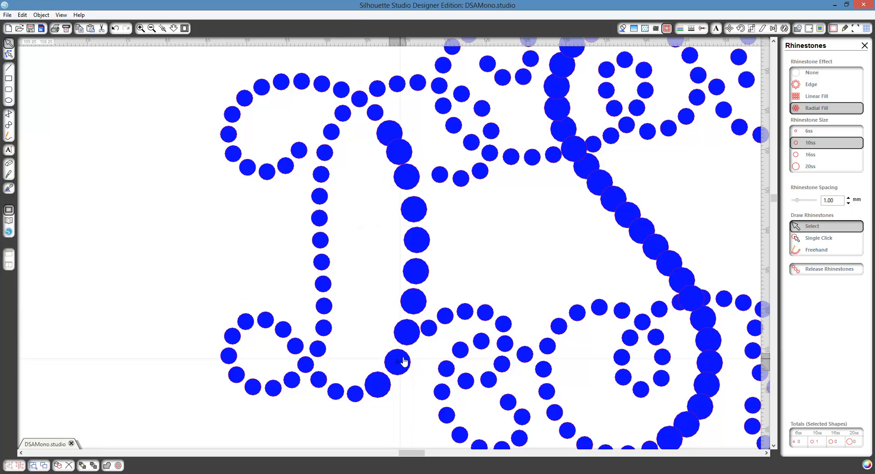
pyautogui.click(409, 405)
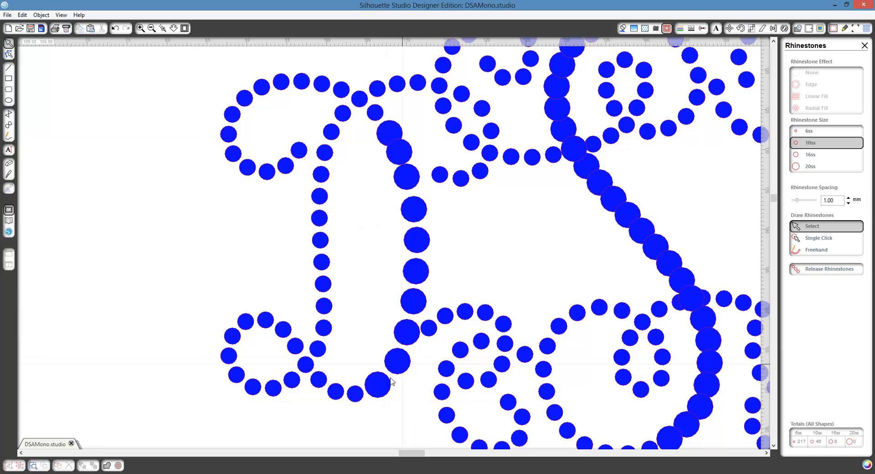
# - Delete the second 10ss stone from the top of the D's right stroke and move the stone below it up toward the top one
pyautogui.click(390, 157)
pyautogui.press('Delete')
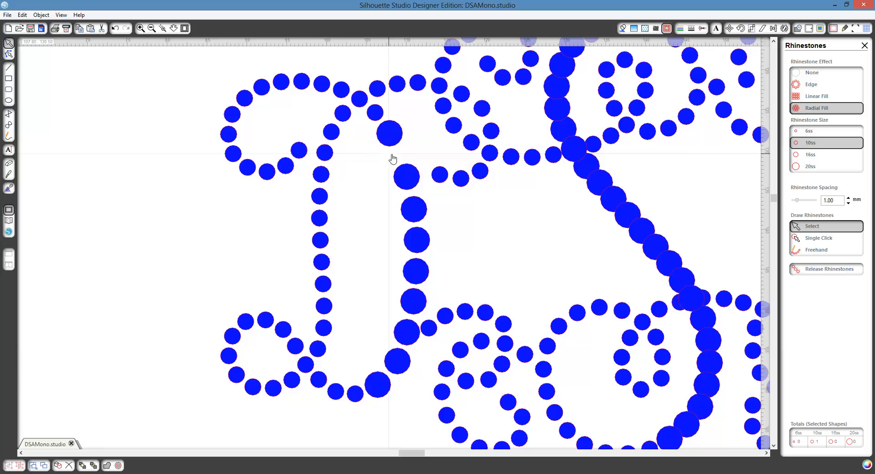
pyautogui.click(393, 133)
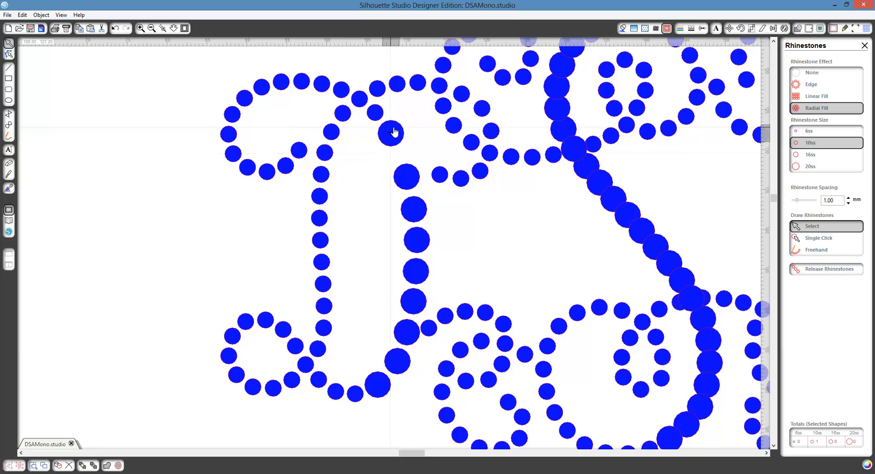
pyautogui.moveTo(413, 177); pyautogui.dragTo(407, 168)
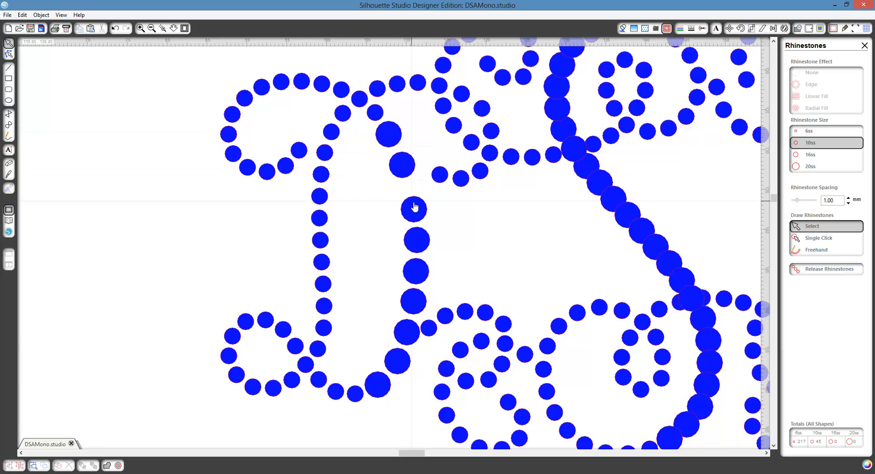
# - Move the third to seventh 10ss stones from the top of the D's right stroke up to space them evenly below the second
pyautogui.moveTo(413, 209); pyautogui.dragTo(413, 195)
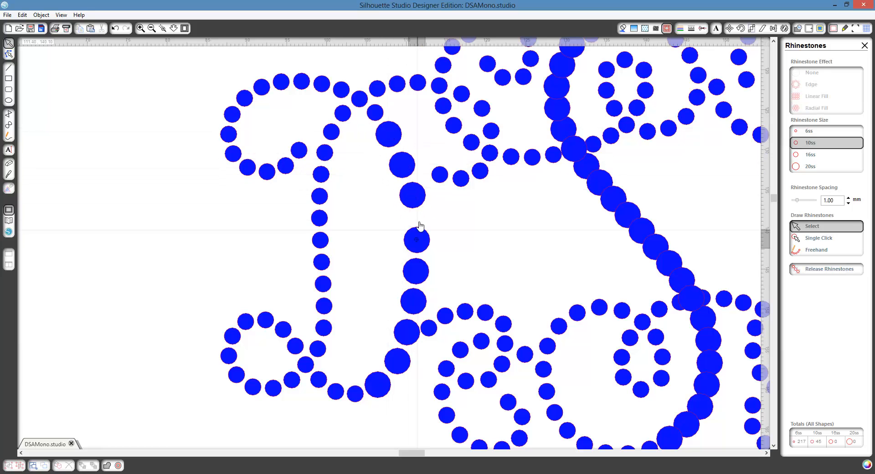
pyautogui.moveTo(416, 235); pyautogui.dragTo(415, 222)
pyautogui.moveTo(416, 271); pyautogui.dragTo(417, 257)
pyautogui.moveTo(419, 305); pyautogui.dragTo(420, 297)
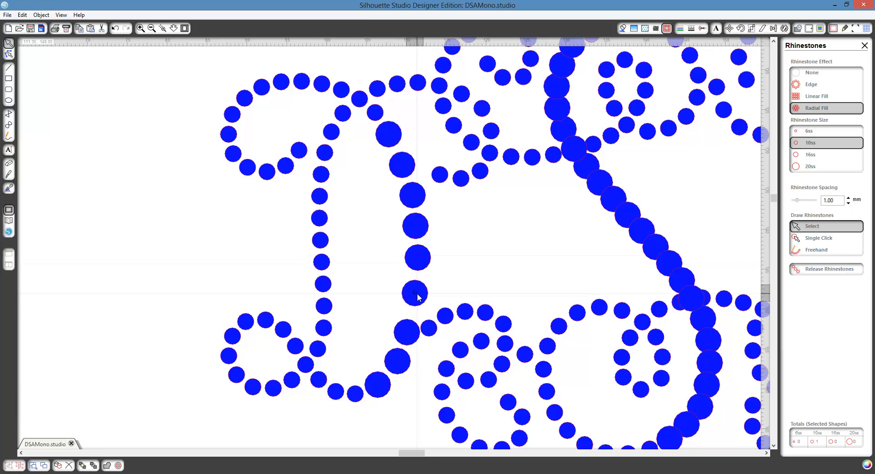
pyautogui.moveTo(415, 337); pyautogui.dragTo(416, 343)
pyautogui.click(419, 331)
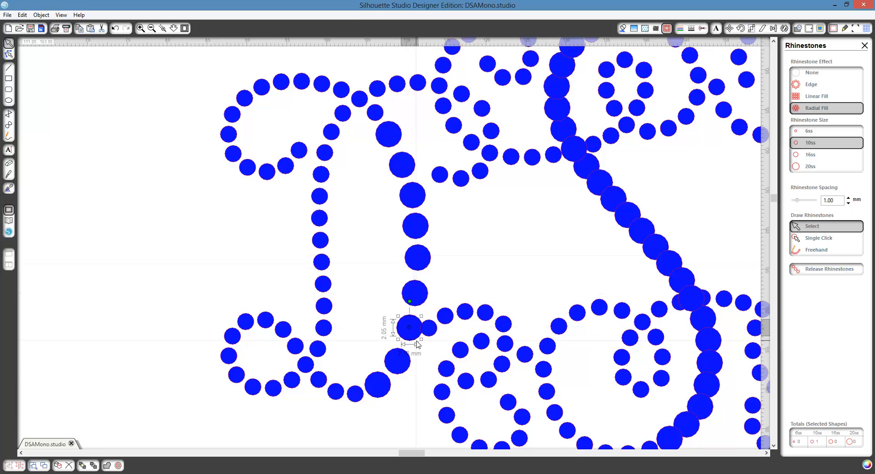
# - Nudge the second-lowest 10ss stone of the D's right stroke slightly up and right
pyautogui.click(406, 368)
pyautogui.press('Up')
pyautogui.press('Up')
pyautogui.press('Right')
pyautogui.press('Right')
pyautogui.press('Right')
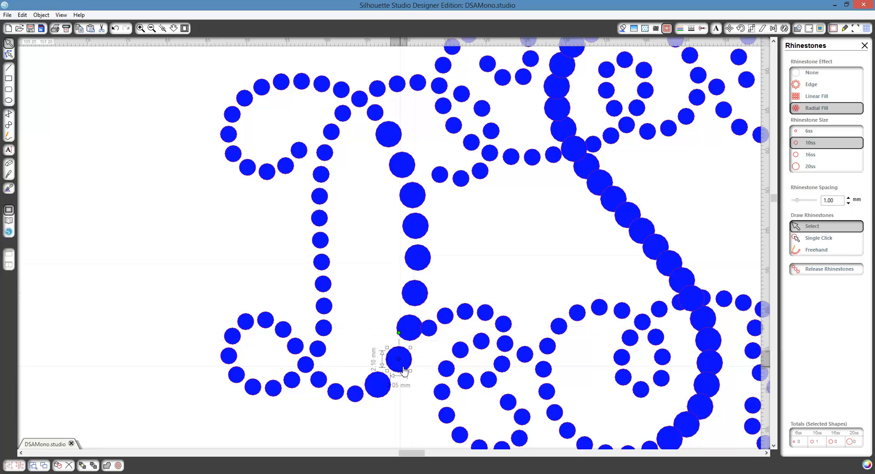
pyautogui.press('Up')
pyautogui.press('Up')
# - Nudge the lowest 10ss stone of the D's right stroke slightly right and up, away from the adjacent 6ss stone
pyautogui.click(379, 390)
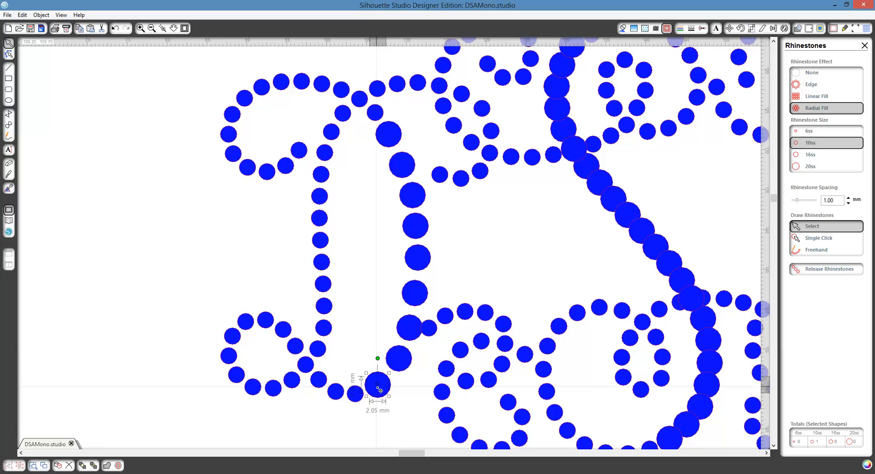
pyautogui.press('Right')
pyautogui.press('Right')
pyautogui.press('Right')
pyautogui.press('Right')
pyautogui.press('Up')
pyautogui.press('Up')
pyautogui.press('Up')
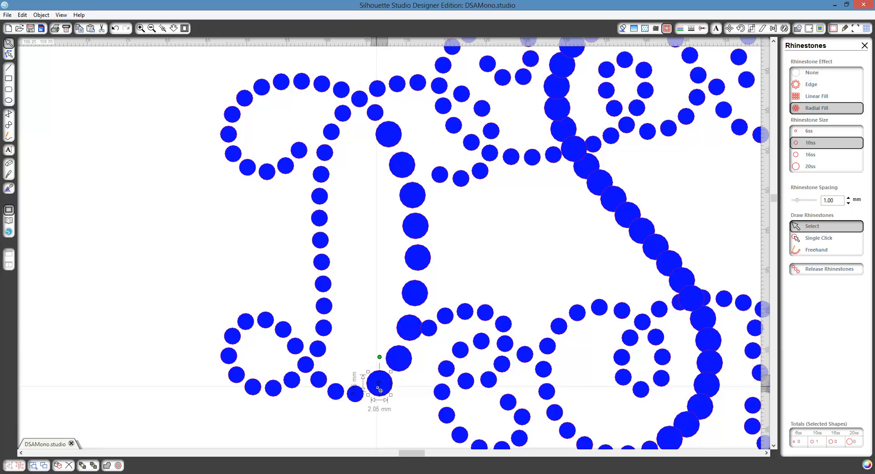
# - Delete the 6ss stone overlapping the third-lowest 10ss stone of the D's right stroke, and nudge that 10ss stone right
pyautogui.click(435, 331)
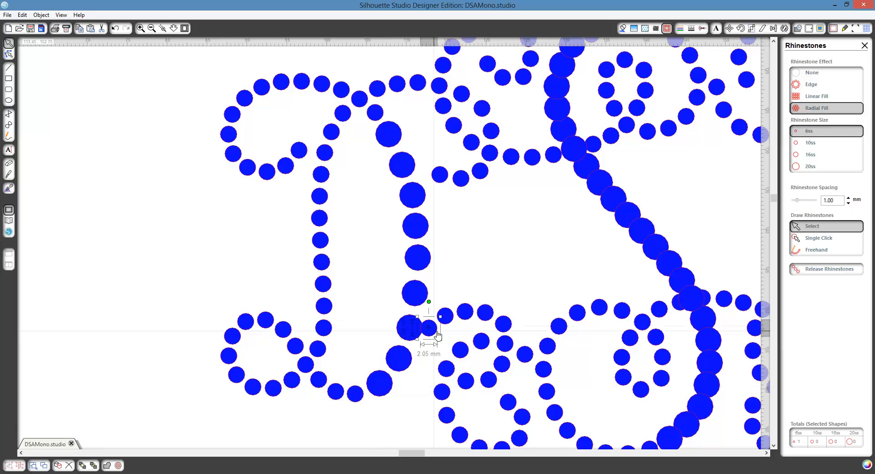
pyautogui.press('Delete')
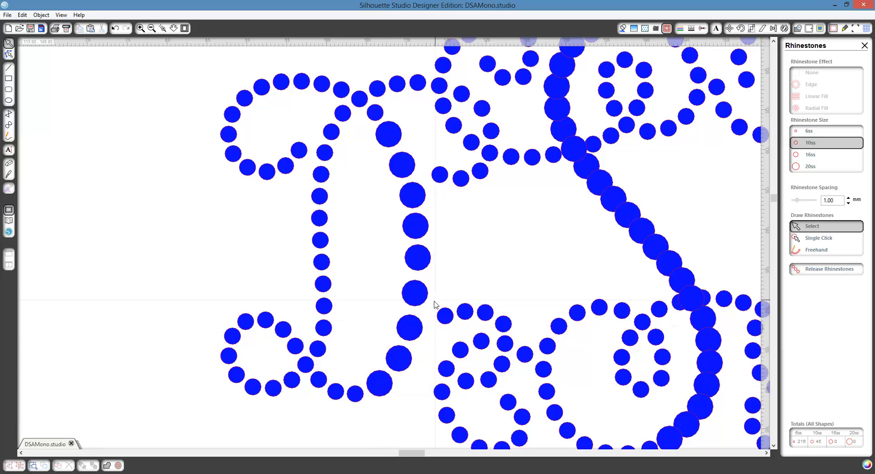
pyautogui.click(416, 329)
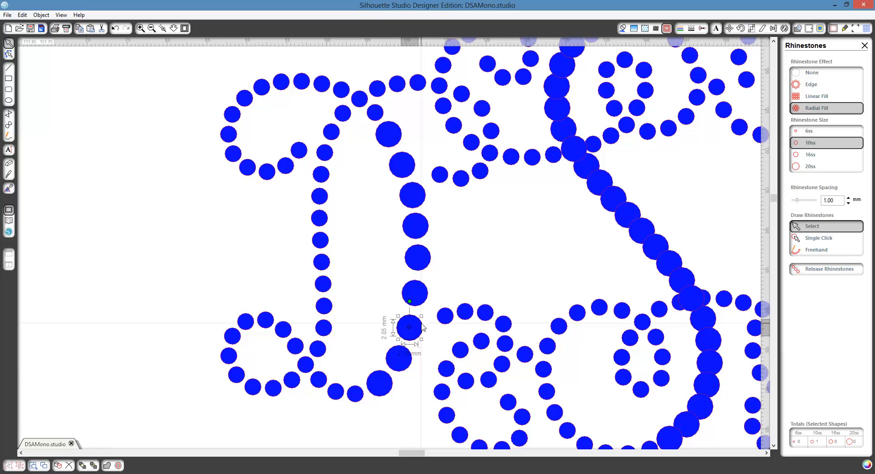
pyautogui.press('Right')
pyautogui.press('Right')
pyautogui.press('Right')
pyautogui.press('Right')
pyautogui.press('Right')
pyautogui.press('Right')
pyautogui.press('Right')
pyautogui.press('Right')
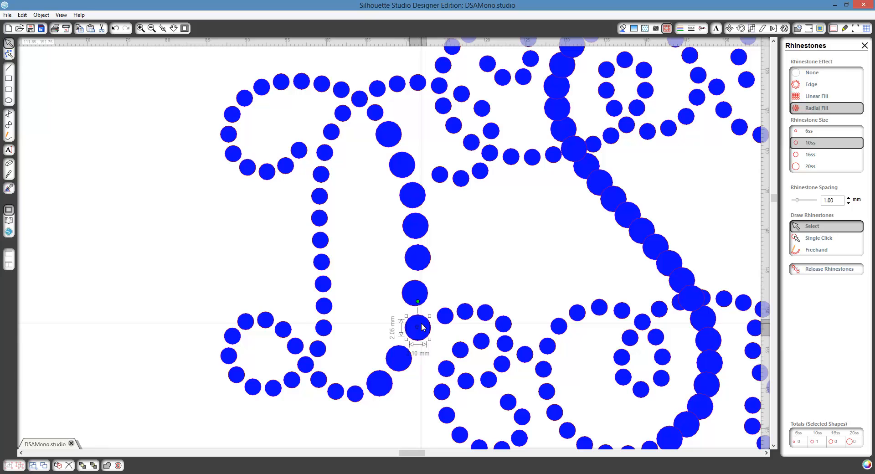
# - Nudge the second-lowest 10ss stone of the D's right stroke further right to follow the stone above it
pyautogui.click(399, 364)
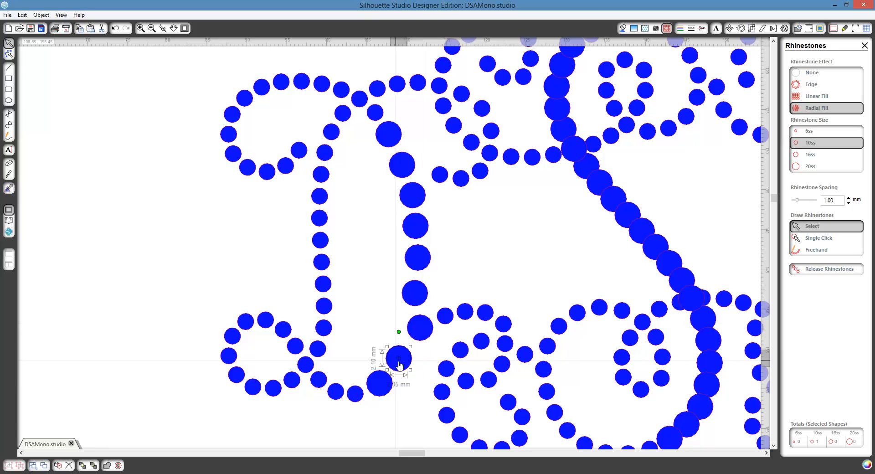
pyautogui.press('Right')
pyautogui.press('Right')
pyautogui.press('Right')
pyautogui.press('Right')
pyautogui.press('Right')
pyautogui.press('Right')
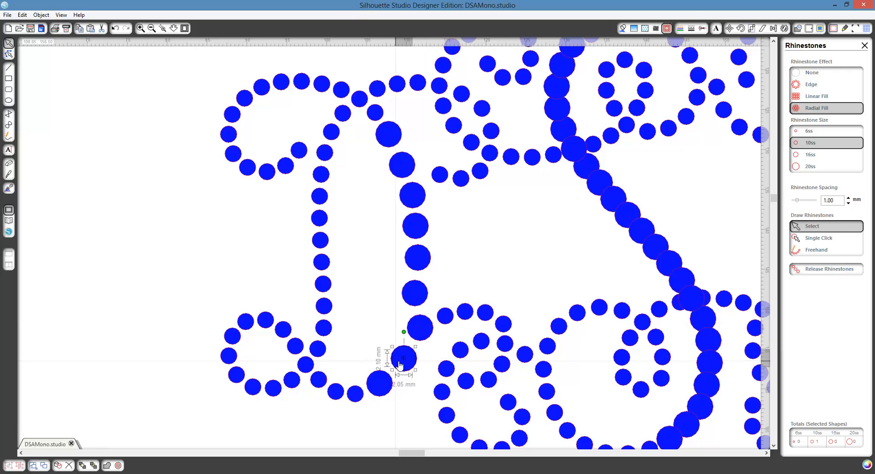
# - Shift the lowest 10ss stone of the D's right stroke further right and slightly up toward the stone above
pyautogui.click(385, 391)
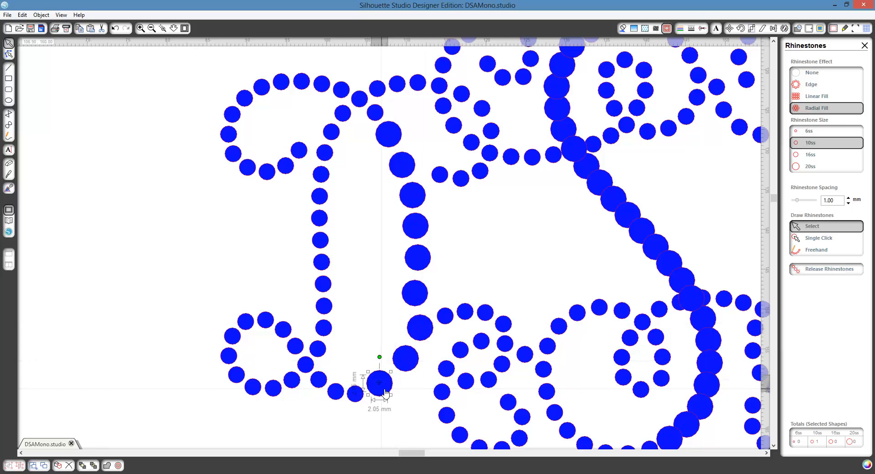
pyautogui.press('Right')
pyautogui.press('Right')
pyautogui.press('Right')
pyautogui.press('Right')
pyautogui.press('Up')
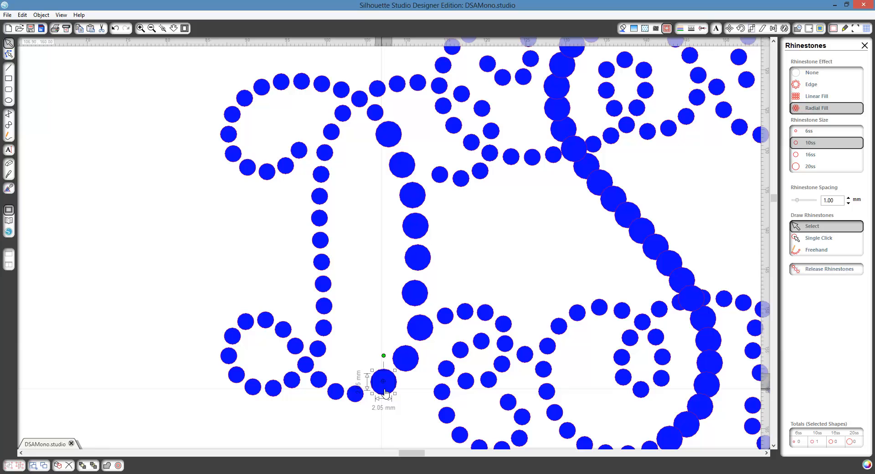
# - Nudge the 6ss stone beside the D's lowest 10ss stone slightly right, and adjust the neighbouring 6ss stone to match
pyautogui.click(357, 398)
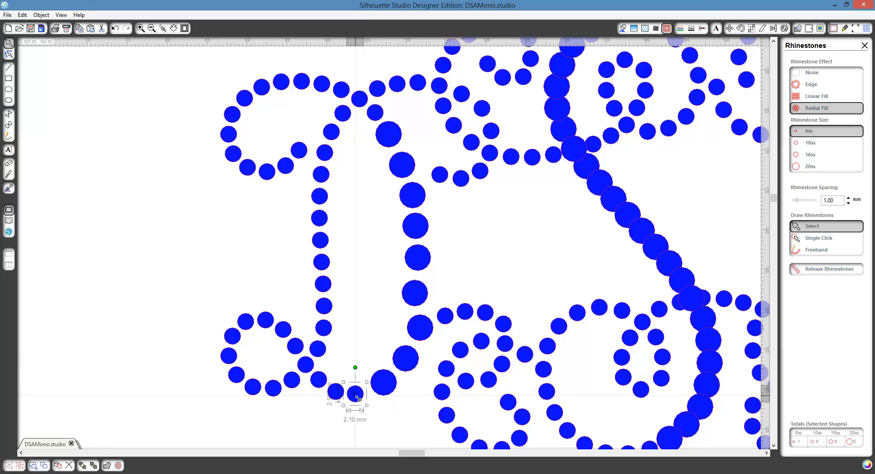
pyautogui.press('Right')
pyautogui.press('Right')
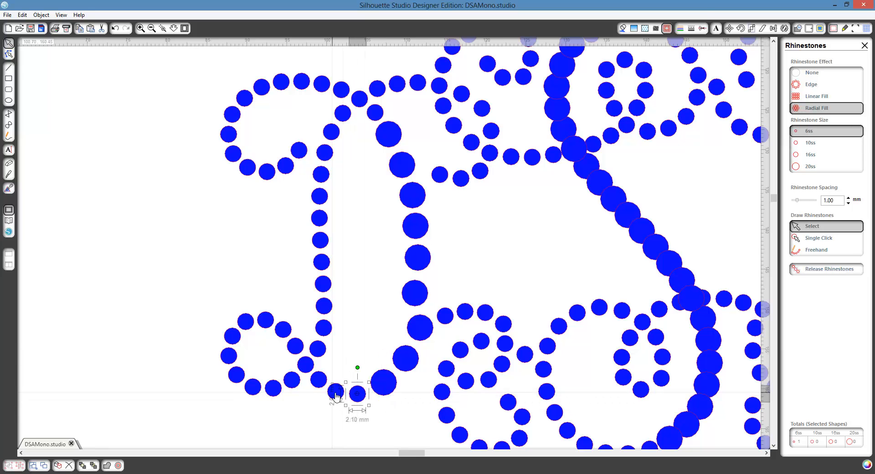
pyautogui.click(336, 393)
pyautogui.click(377, 296)
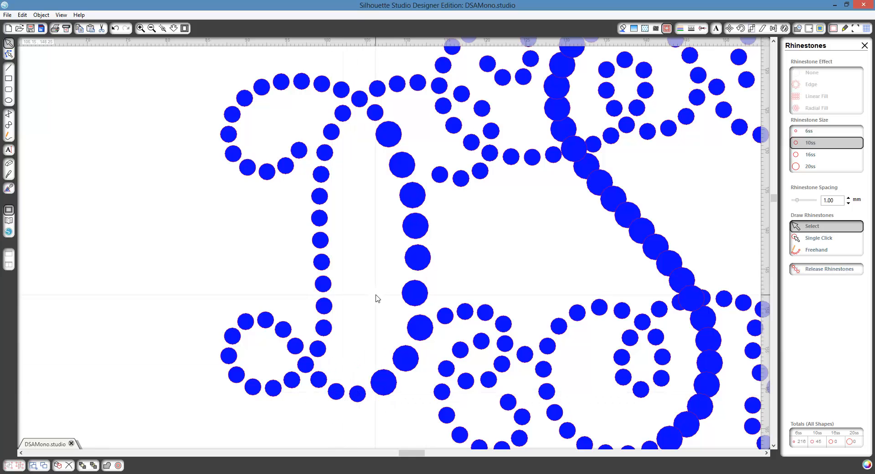
# - Nudge the sixth 10ss stone from the top of the D's right stroke right, in line with the stone below
pyautogui.press('Right')
pyautogui.click(416, 296)
pyautogui.press('Right')
pyautogui.press('Right')
pyautogui.press('Right')
pyautogui.press('Right')
pyautogui.press('Right')
pyautogui.press('Right')
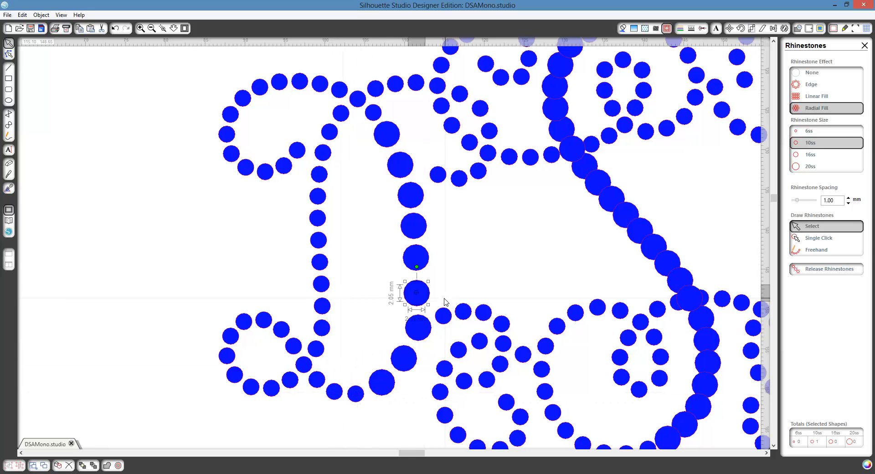
# - Nudge the fifth and fourth 10ss stones from the top of the D's right stroke right to smooth the curve
pyautogui.click(418, 267)
pyautogui.press('Right')
pyautogui.press('Right')
pyautogui.press('Right')
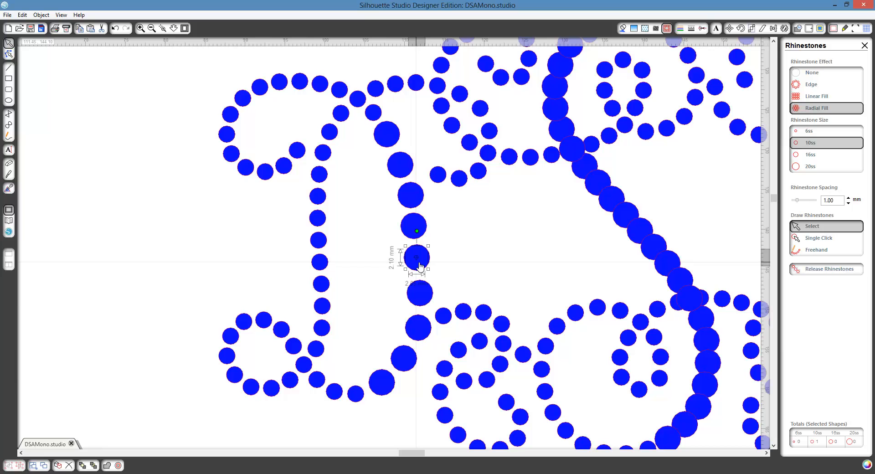
pyautogui.press('Right')
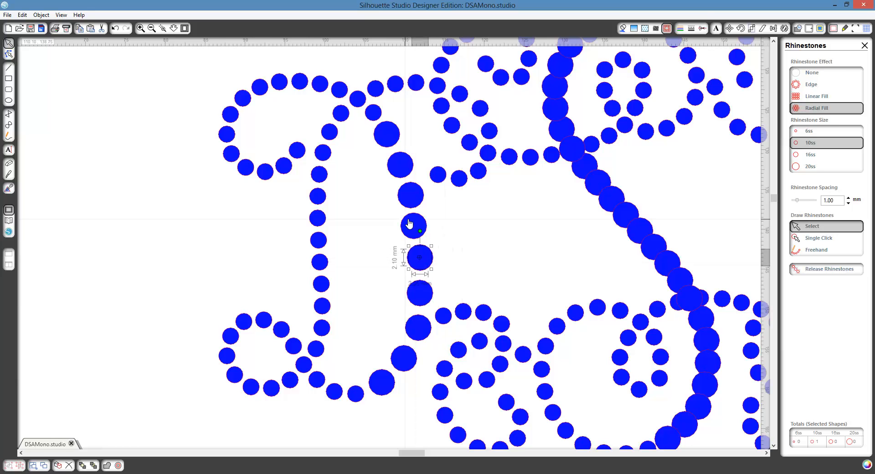
pyautogui.click(409, 223)
pyautogui.press('Right')
pyautogui.press('Right')
pyautogui.press('Right')
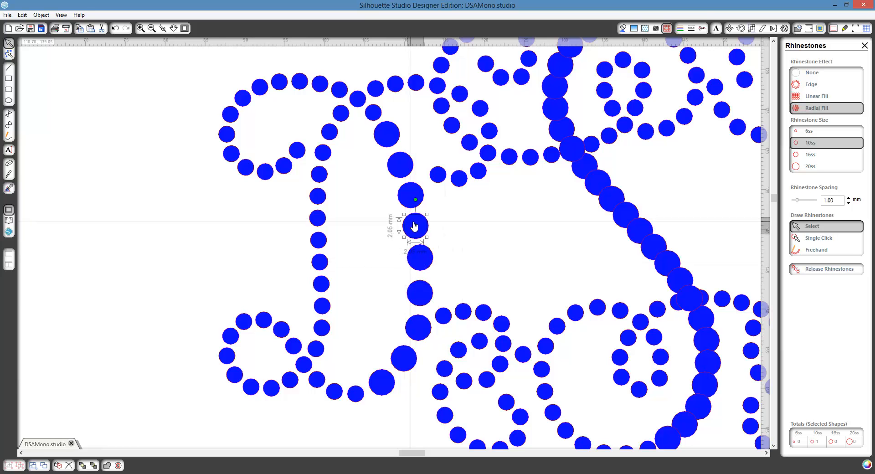
pyautogui.click(370, 223)
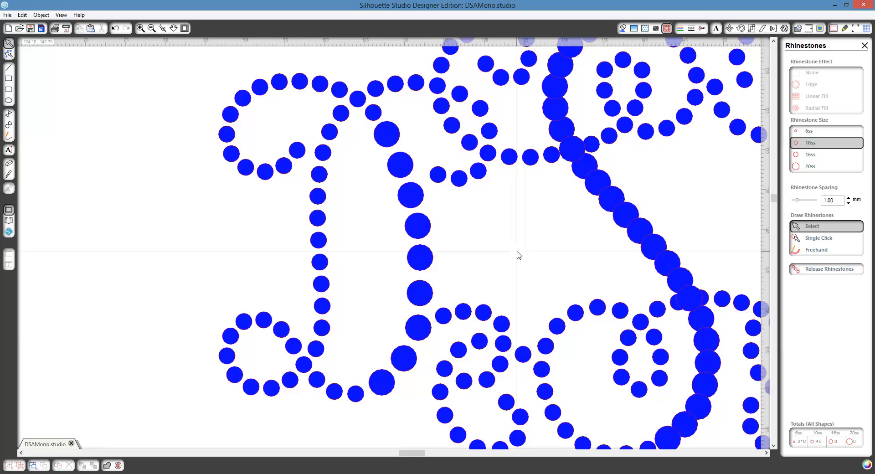
# - Move the lowest 10ss stone of the S's main stroke slightly up, and its top 10ss stone slightly down and left
pyautogui.moveTo(533, 255); pyautogui.dragTo(345, 184)
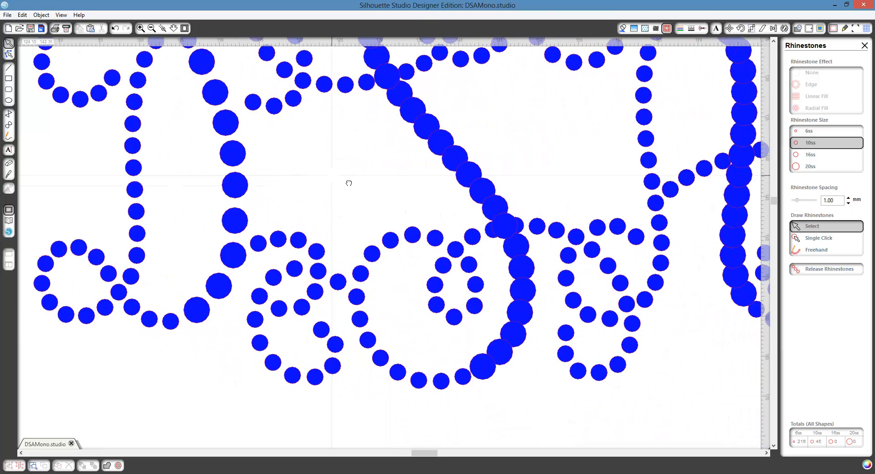
pyautogui.click(487, 375)
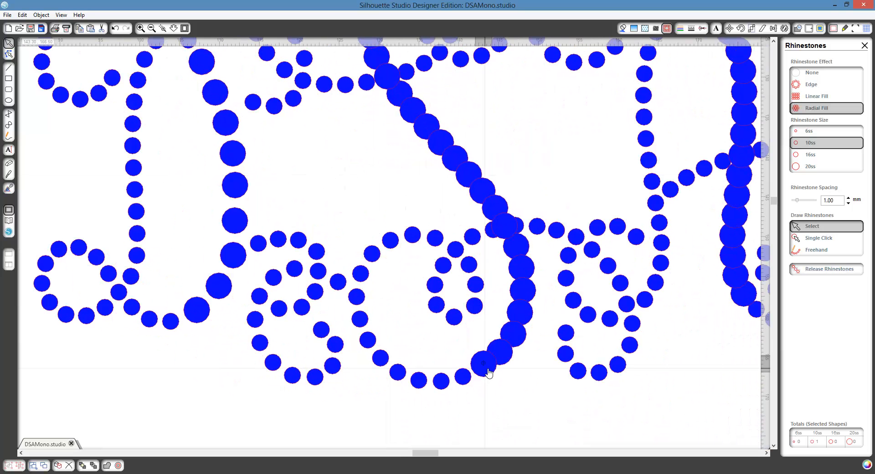
pyautogui.click(487, 373)
pyautogui.scroll(5, 527, 341)
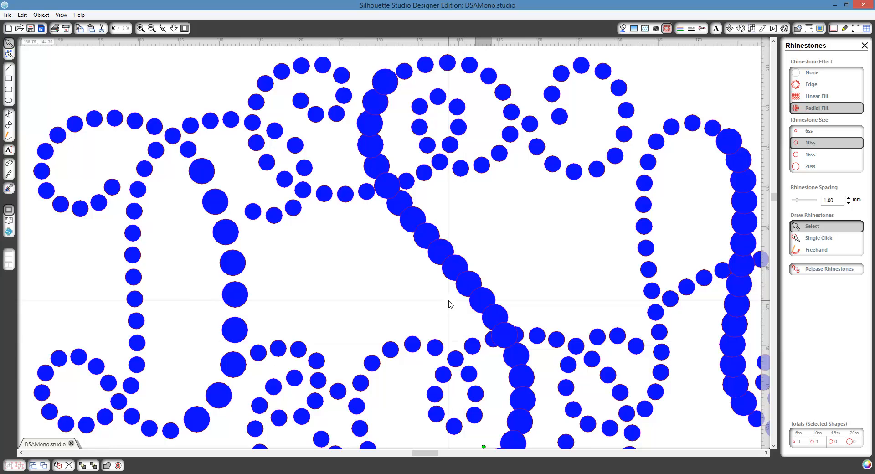
pyautogui.scroll(2, 450, 304)
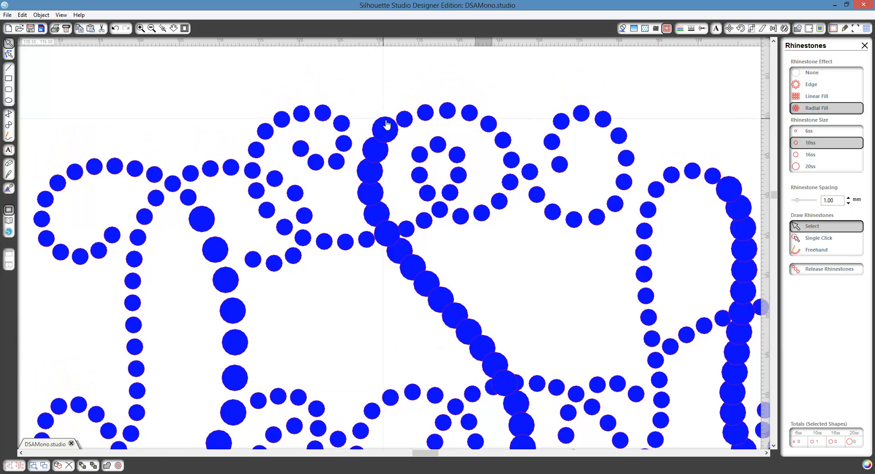
pyautogui.click(386, 124)
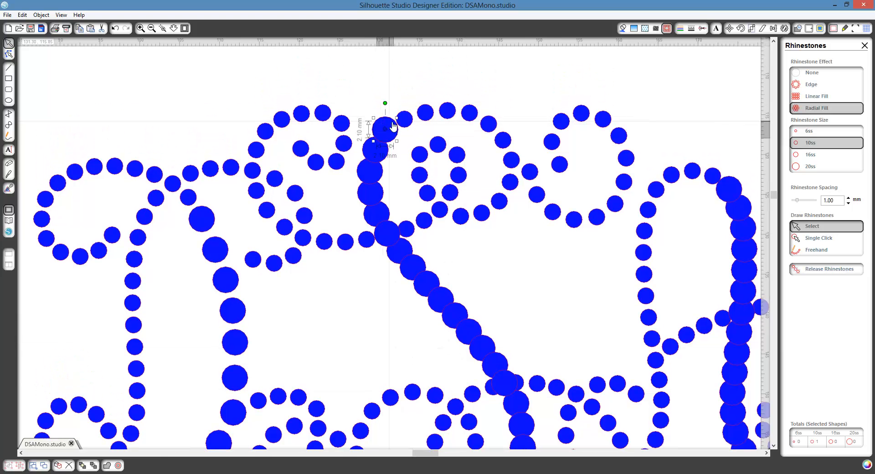
pyautogui.moveTo(393, 127); pyautogui.dragTo(392, 128)
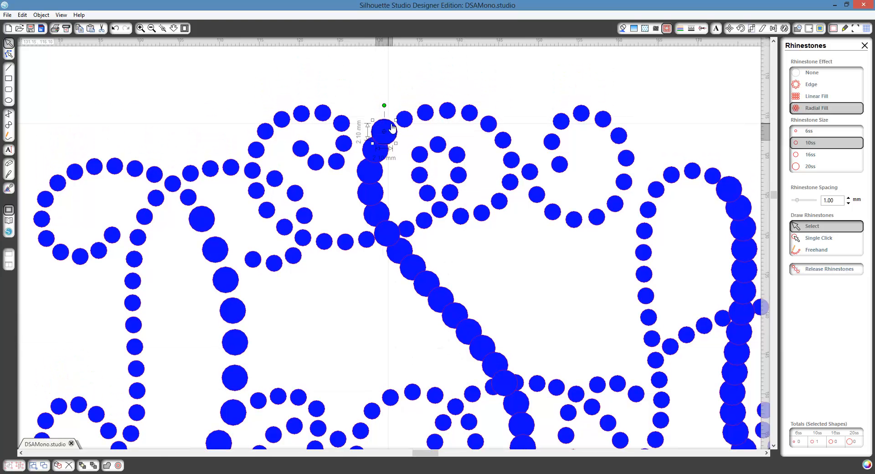
# - Delete the sixth, tenth, thirteenth and fifth of the original overlapping 10ss stones, counted from the top of the S's main stroke
pyautogui.click(386, 233)
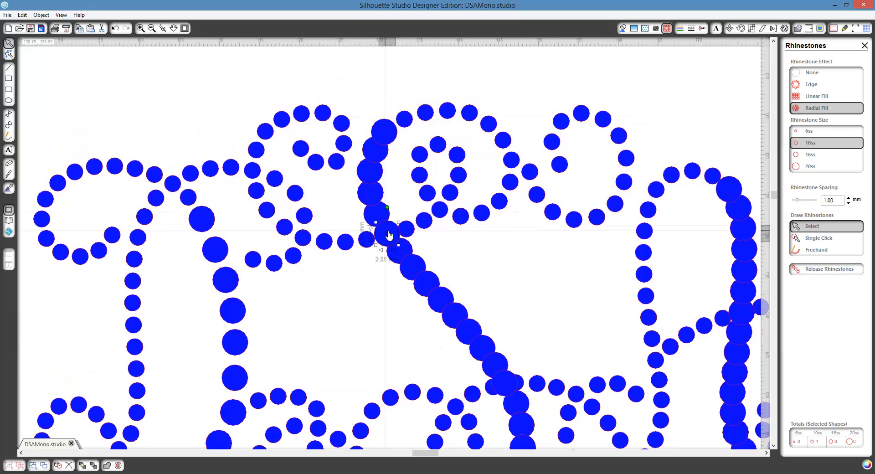
pyautogui.press('Delete')
pyautogui.click(442, 300)
pyautogui.press('Delete')
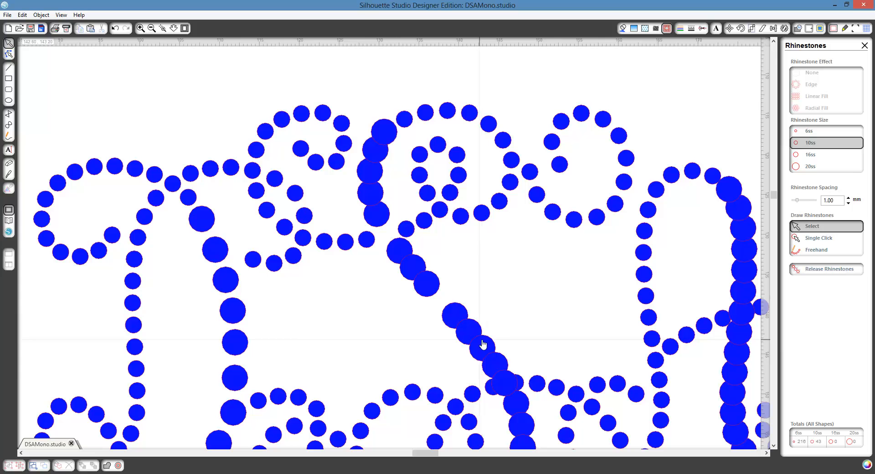
pyautogui.click(482, 347)
pyautogui.press('Delete')
pyautogui.click(377, 213)
pyautogui.press('Delete')
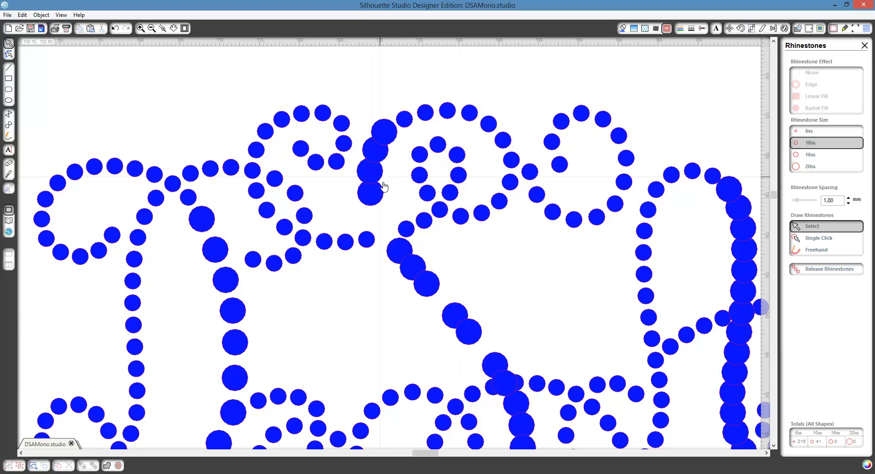
# - Move the fourth, third and second 10ss stones from the top of the S's main stroke down to space them without overlaps
pyautogui.click(376, 158)
pyautogui.moveTo(377, 195); pyautogui.dragTo(388, 226)
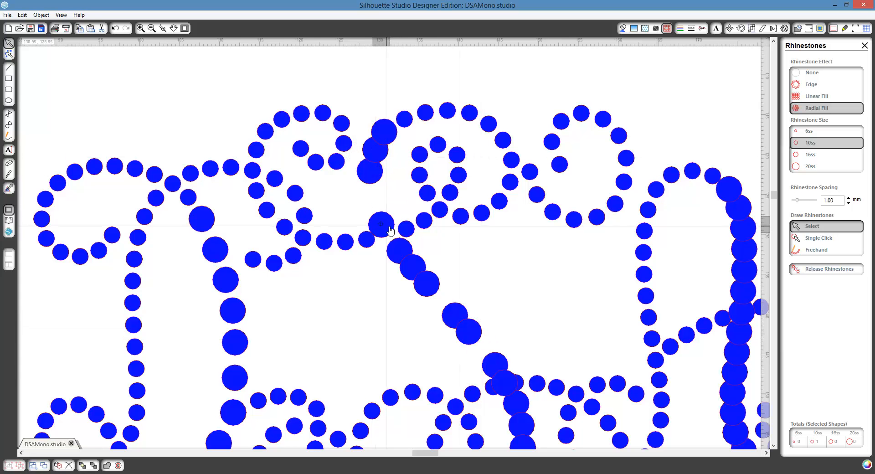
pyautogui.click(387, 204)
pyautogui.moveTo(369, 171); pyautogui.dragTo(372, 190)
pyautogui.click(373, 170)
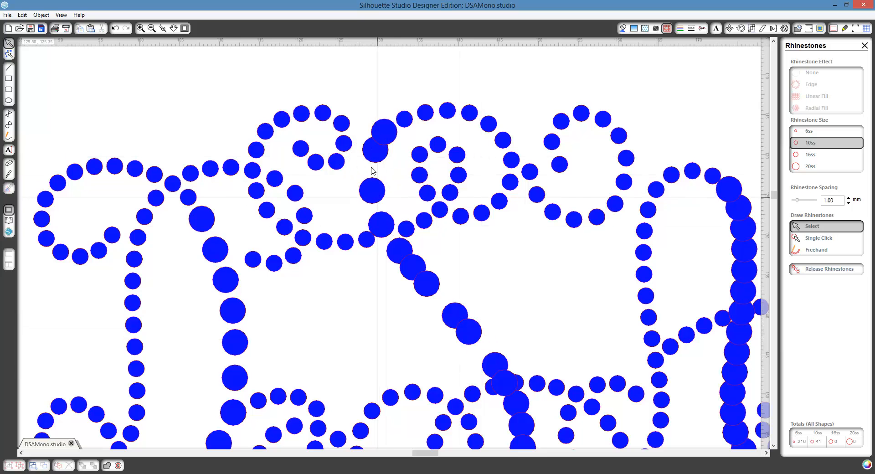
pyautogui.moveTo(378, 161); pyautogui.dragTo(376, 170)
pyautogui.click(395, 193)
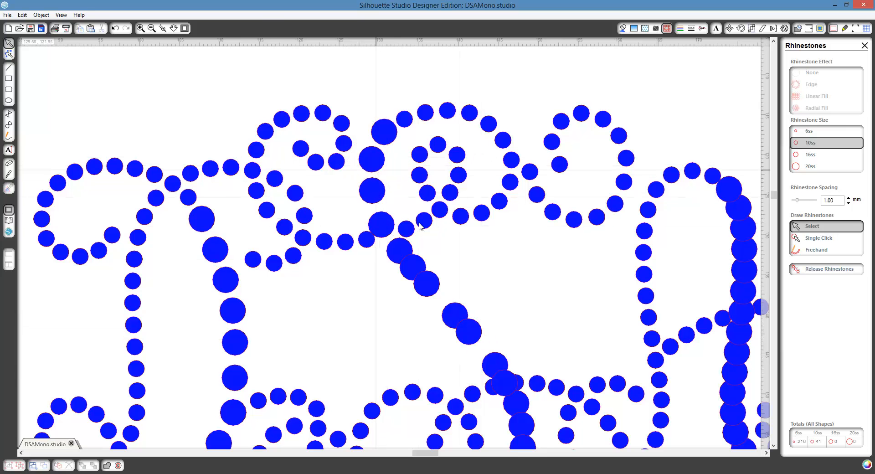
# - Remove one overlapping 10ss stone from the upper diagonal of the S's main stroke and shift three neighbouring stones to even the spacing
pyautogui.moveTo(420, 268); pyautogui.dragTo(427, 277)
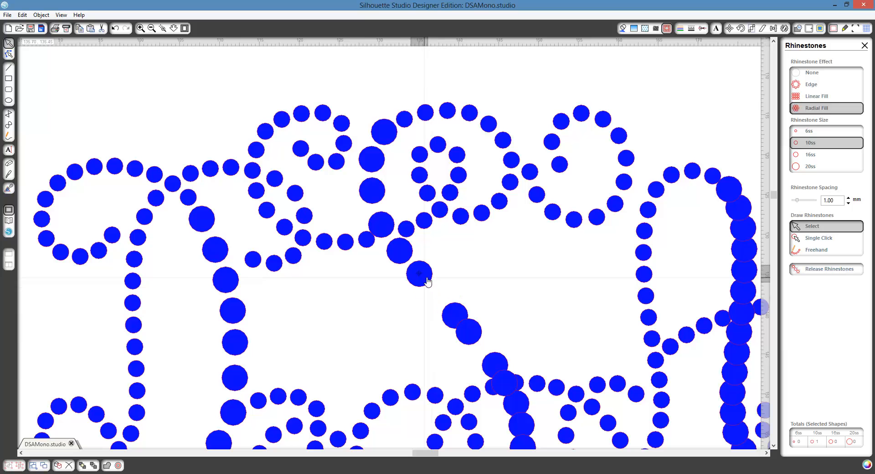
pyautogui.moveTo(459, 317); pyautogui.dragTo(444, 302)
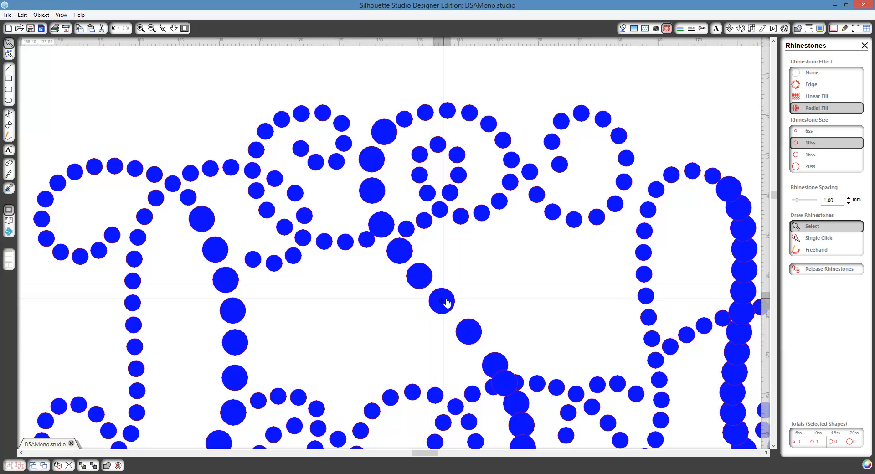
pyautogui.click(492, 355)
pyautogui.moveTo(492, 360); pyautogui.dragTo(486, 352)
pyautogui.click(494, 269)
# - Delete the second and sixth 10ss stones from the bottom of the S's main stroke and move the third-lowest stone down and left
pyautogui.scroll(-3, 493, 268)
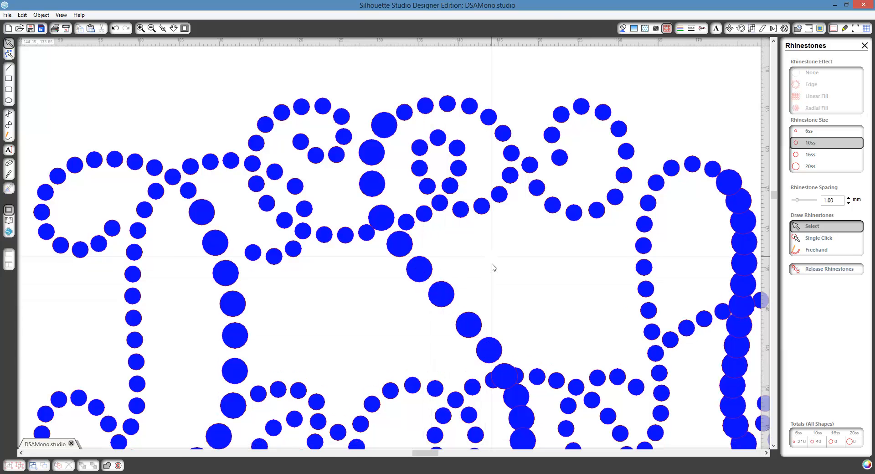
pyautogui.scroll(-2, 493, 268)
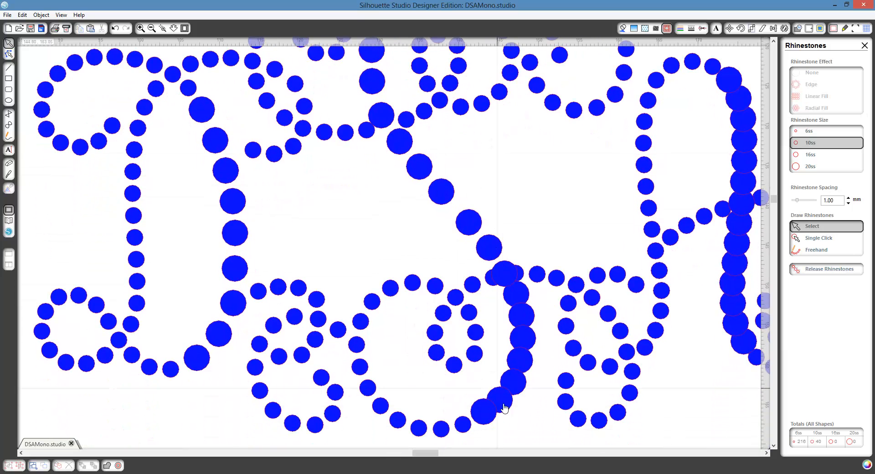
pyautogui.click(501, 402)
pyautogui.press('Delete')
pyautogui.moveTo(518, 387); pyautogui.dragTo(514, 399)
pyautogui.click(524, 318)
pyautogui.press('Delete')
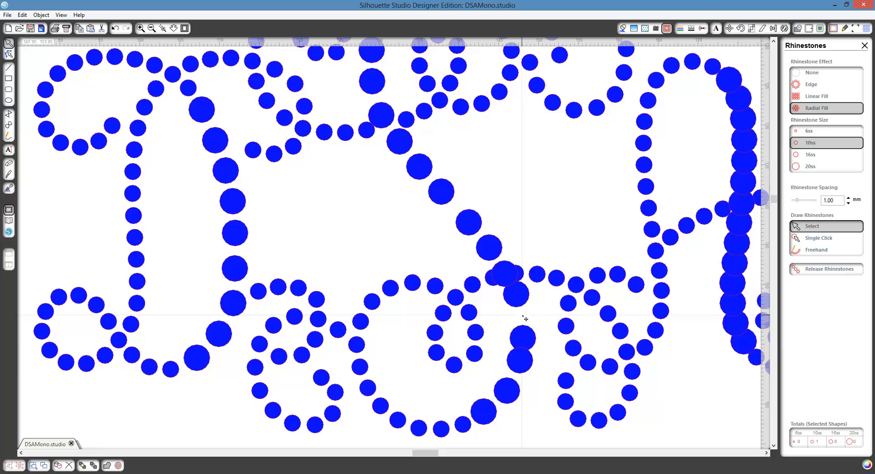
# - Even out the three 10ss stones on the right bend of the S's main stroke so they no longer overlap
pyautogui.moveTo(523, 339)
pyautogui.mouseDown()
pyautogui.moveTo(518, 303)
pyautogui.moveTo(530, 336)
pyautogui.mouseUp()
pyautogui.click(497, 315)
pyautogui.click(526, 363)
pyautogui.click(497, 318)
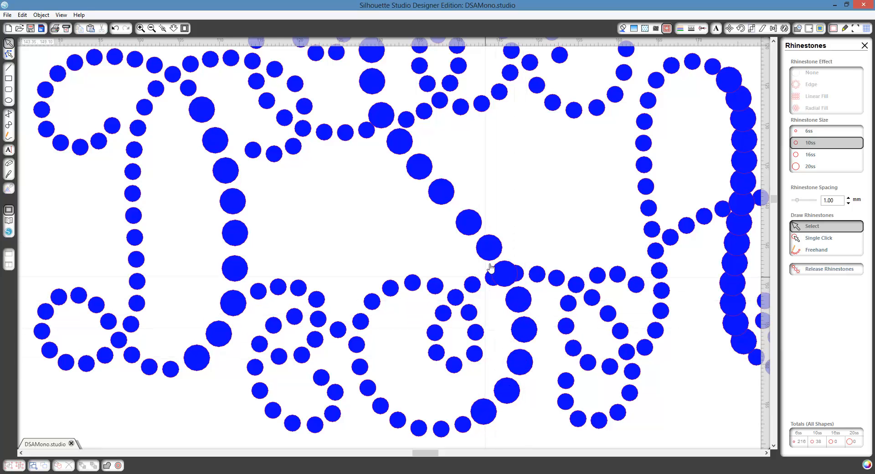
# - Delete the two 6ss stones overlapping the S's main stroke at its lower crossing and nudge the left-hand neighbouring 6ss stone right
pyautogui.scroll(3, 390, 219)
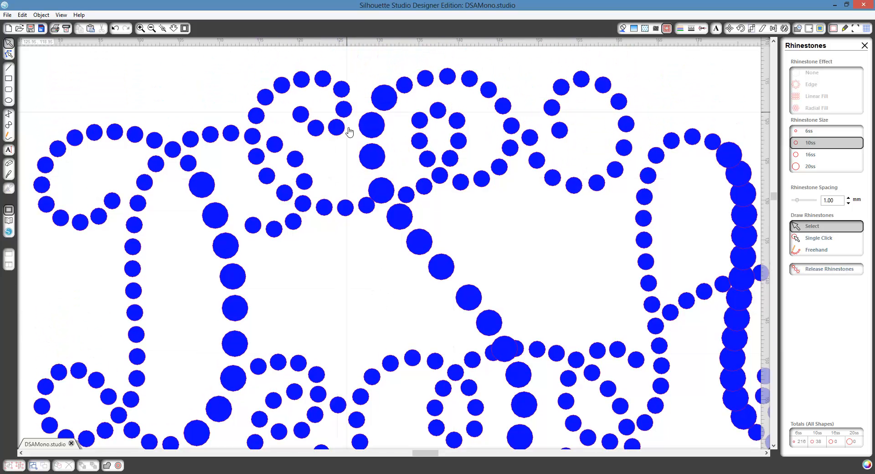
pyautogui.scroll(-2, 531, 279)
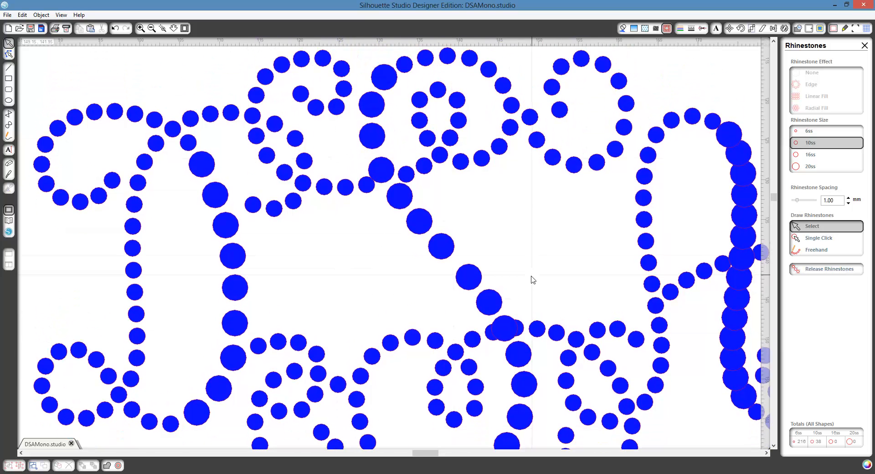
pyautogui.scroll(2, 483, 319)
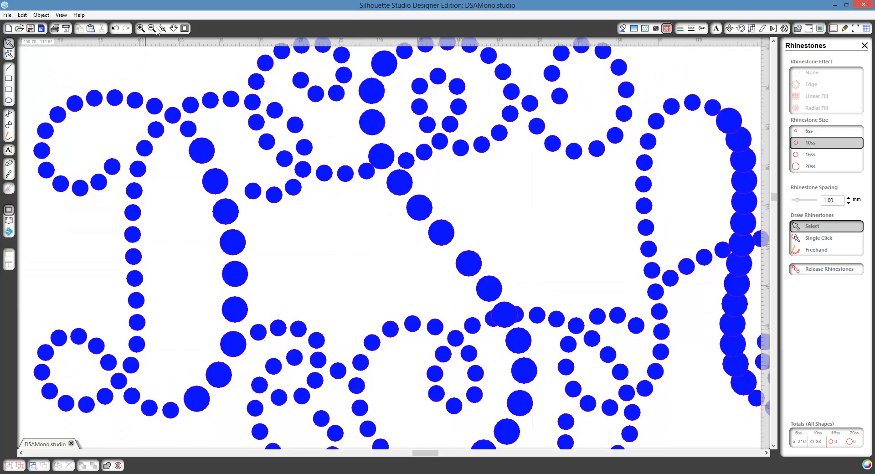
pyautogui.moveTo(416, 269); pyautogui.dragTo(603, 397)
pyautogui.click(323, 220)
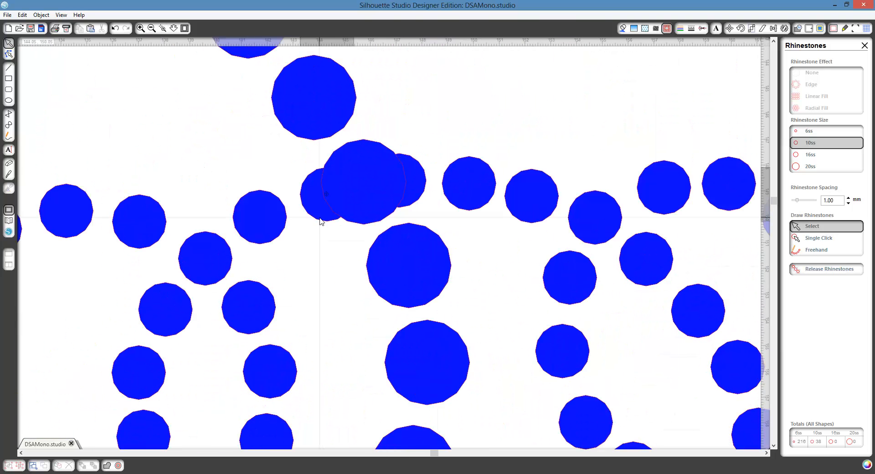
pyautogui.press('Delete')
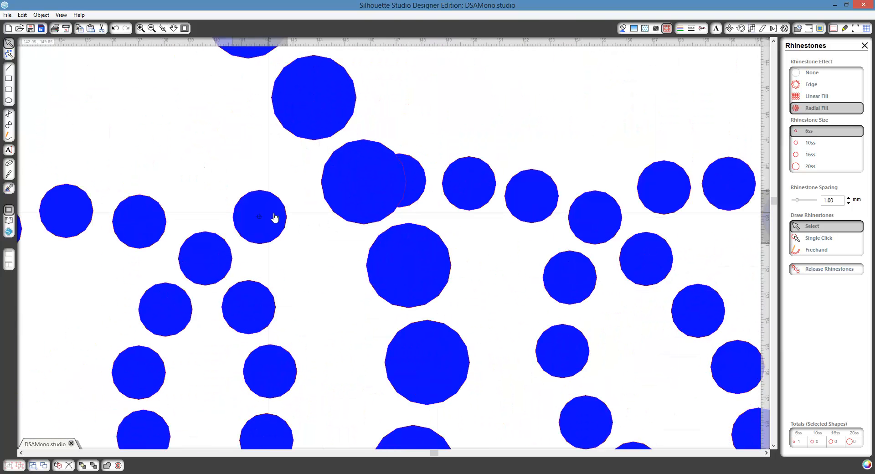
pyautogui.moveTo(272, 217); pyautogui.dragTo(278, 218)
pyautogui.click(422, 186)
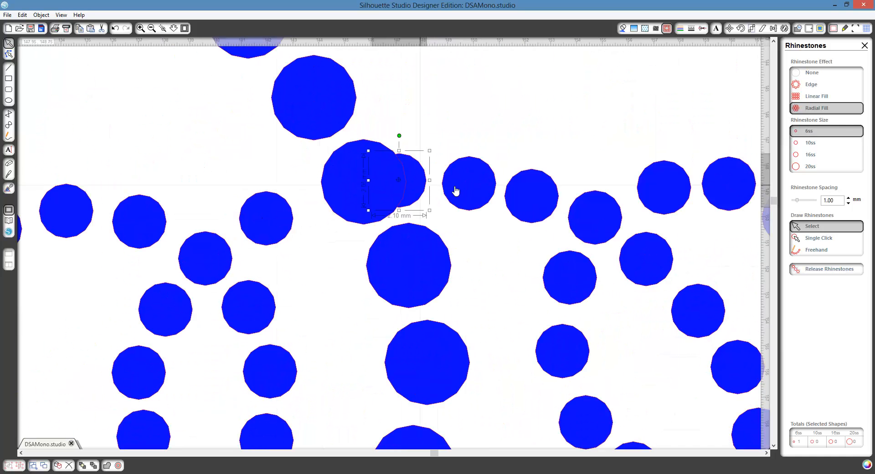
pyautogui.press('Delete')
# - Move the two nearest 6ss stones on the right of the S's lower crossing left to close the gap
pyautogui.moveTo(468, 188); pyautogui.dragTo(451, 184)
pyautogui.click(485, 192)
pyautogui.moveTo(515, 197); pyautogui.dragTo(508, 195)
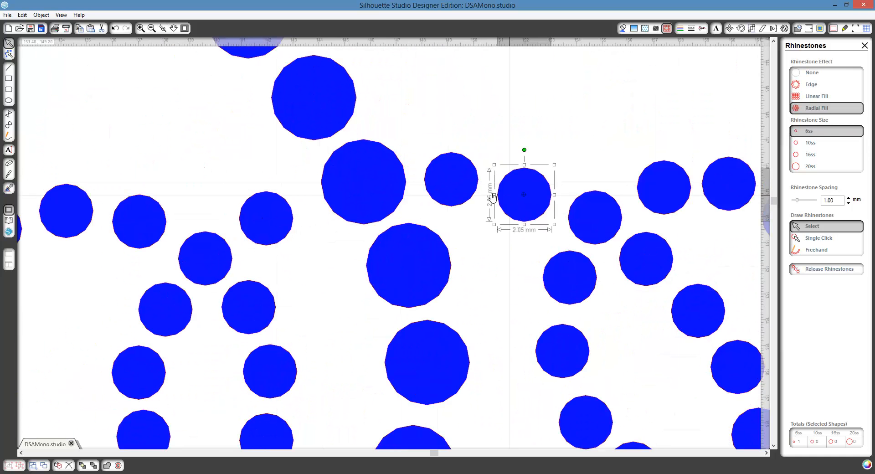
pyautogui.click(464, 190)
# - Change the 6ss stone just left of the S's lower crossing to 10ss and move it slightly up and right
pyautogui.scroll(1, 428, 246)
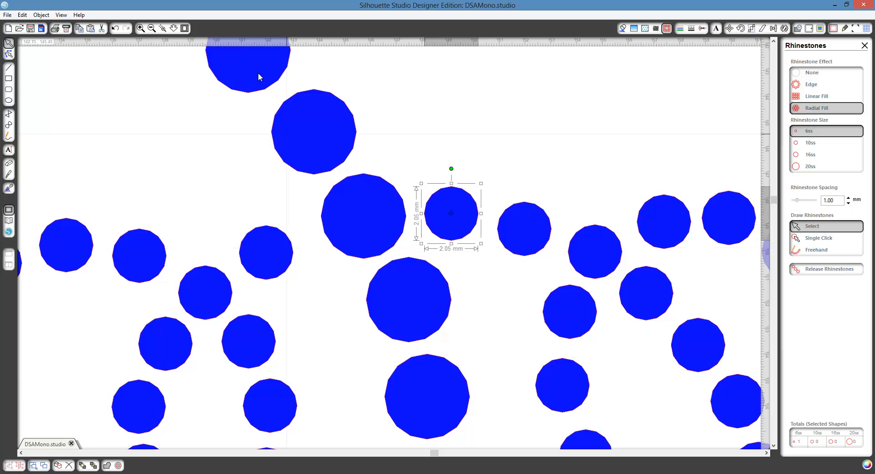
pyautogui.click(152, 28)
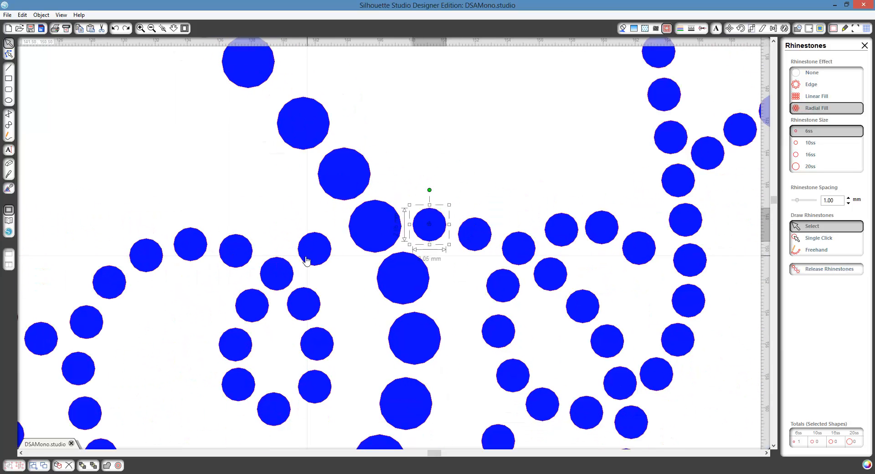
pyautogui.click(319, 259)
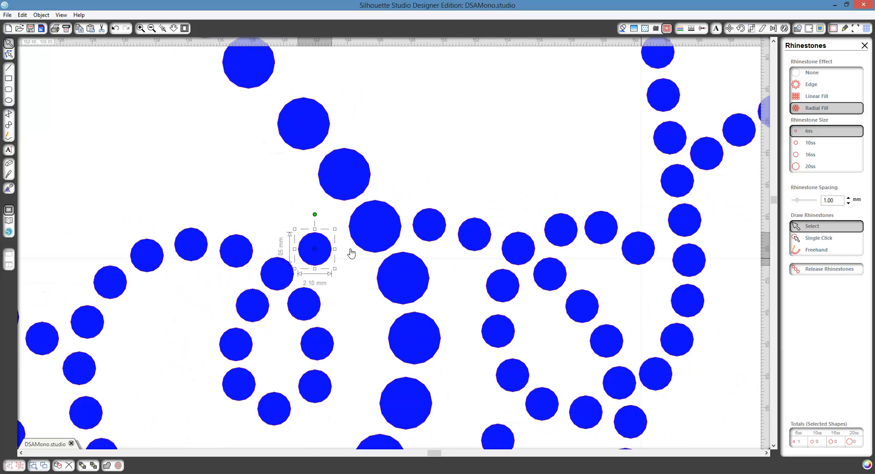
pyautogui.click(807, 143)
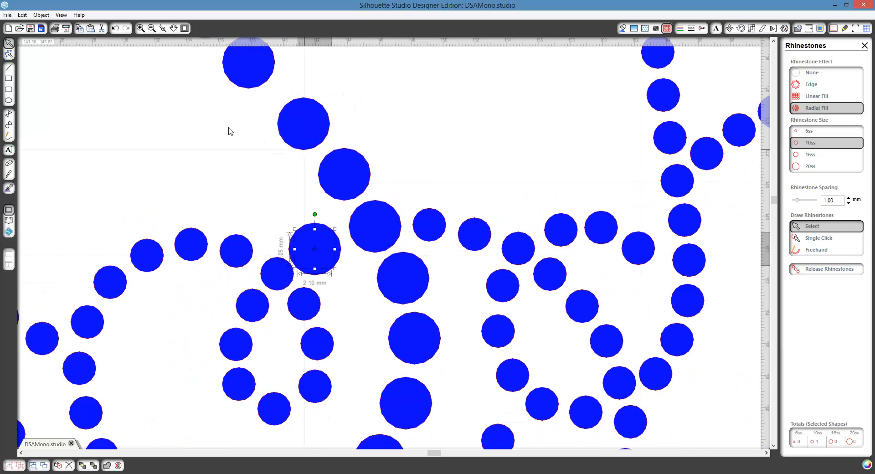
pyautogui.moveTo(327, 244); pyautogui.dragTo(332, 240)
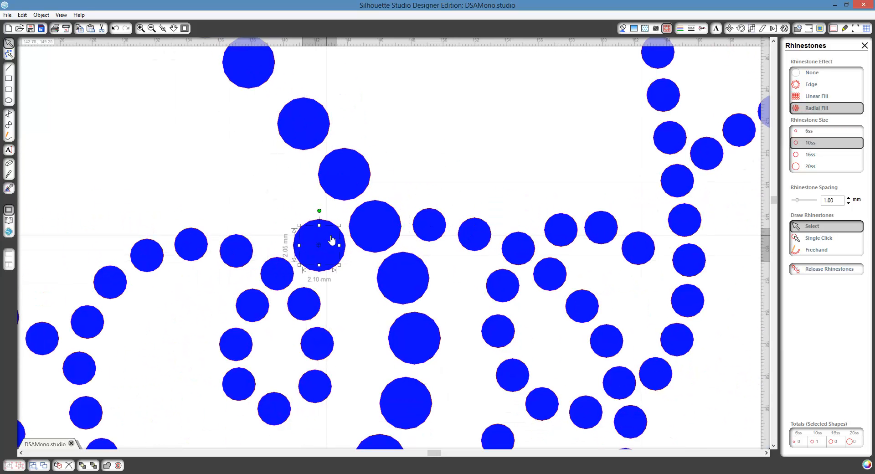
# - Nudge the 10ss stone at the S's lower crossing slightly up and right
pyautogui.click(153, 28)
pyautogui.click(153, 28)
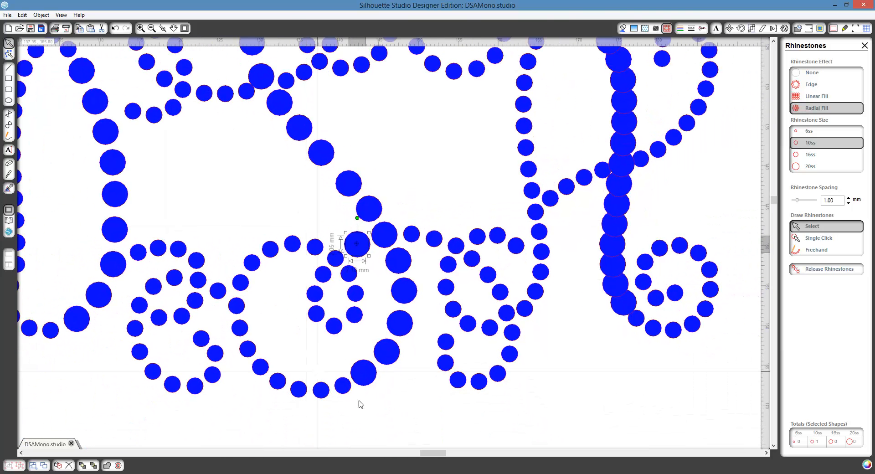
pyautogui.click(382, 276)
pyautogui.click(393, 235)
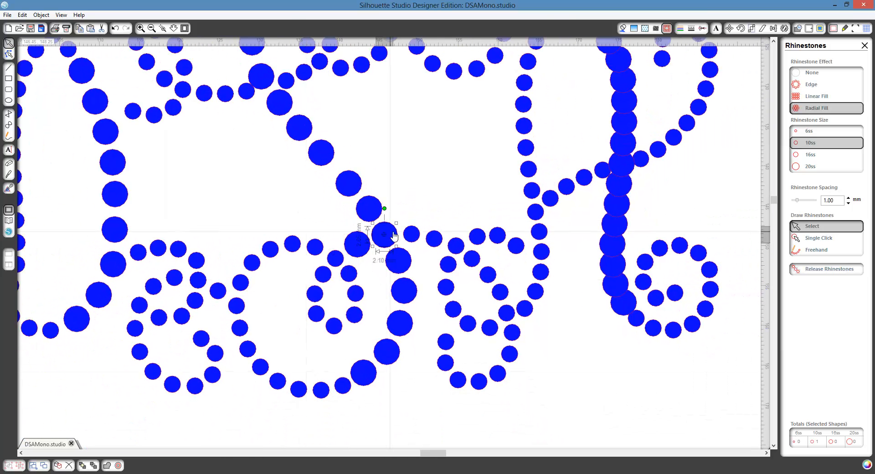
pyautogui.press('Up')
pyautogui.press('Right')
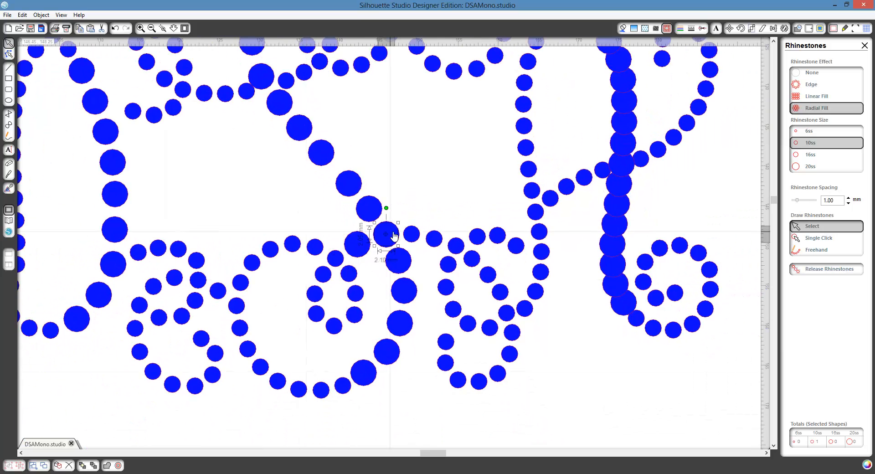
pyautogui.click(434, 200)
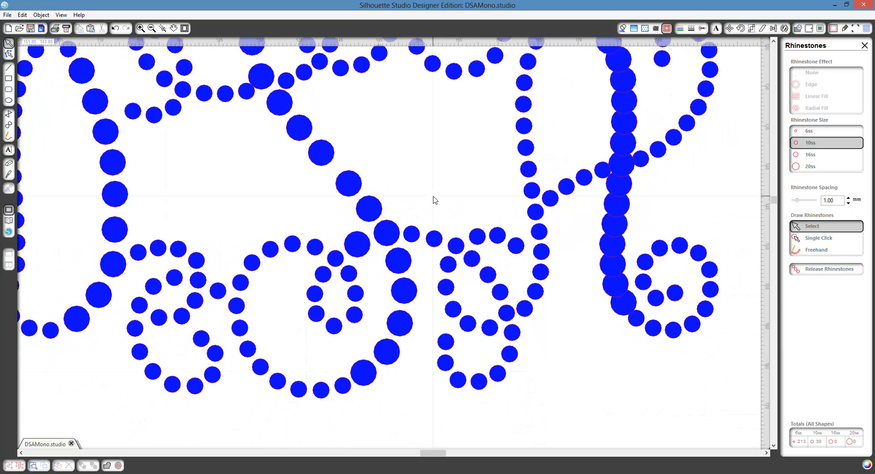
# - Delete the 6ss stone crowding the right side of the S's main stroke at its upper crossing
pyautogui.scroll(-2, 284, 244)
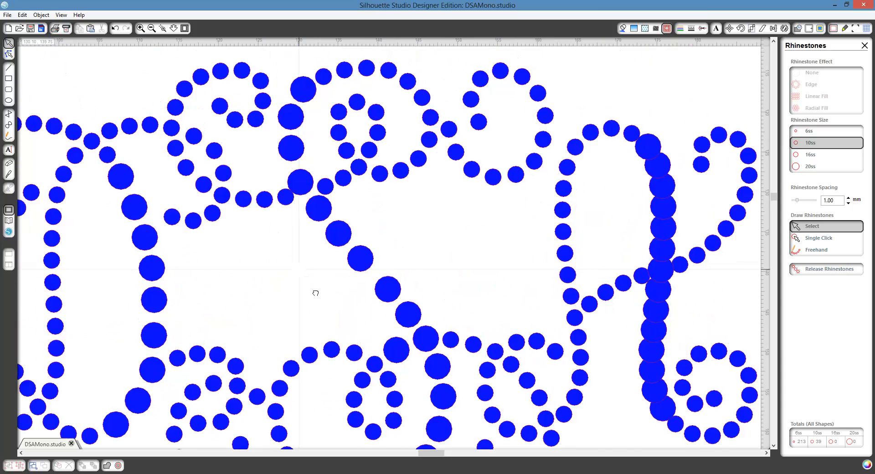
pyautogui.scroll(2, 312, 292)
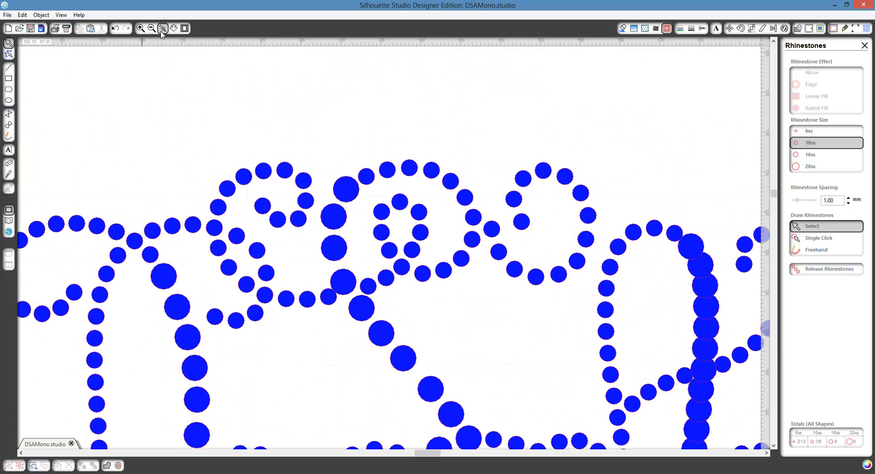
pyautogui.moveTo(297, 292); pyautogui.dragTo(420, 371)
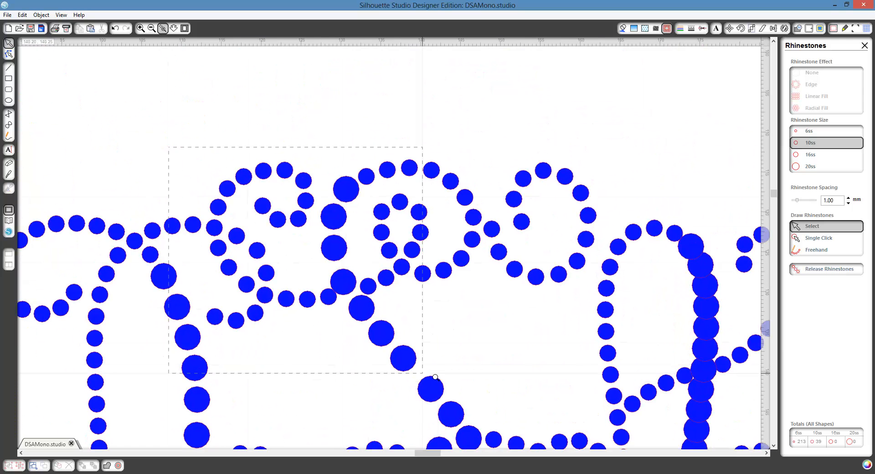
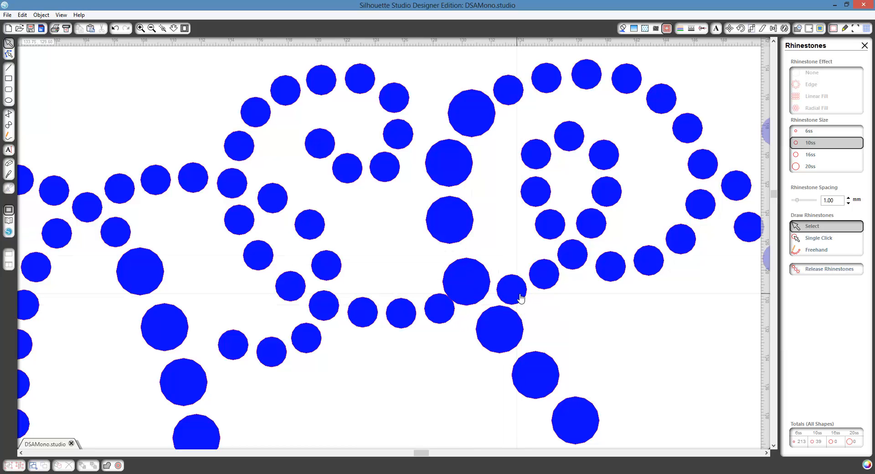
pyautogui.click(521, 298)
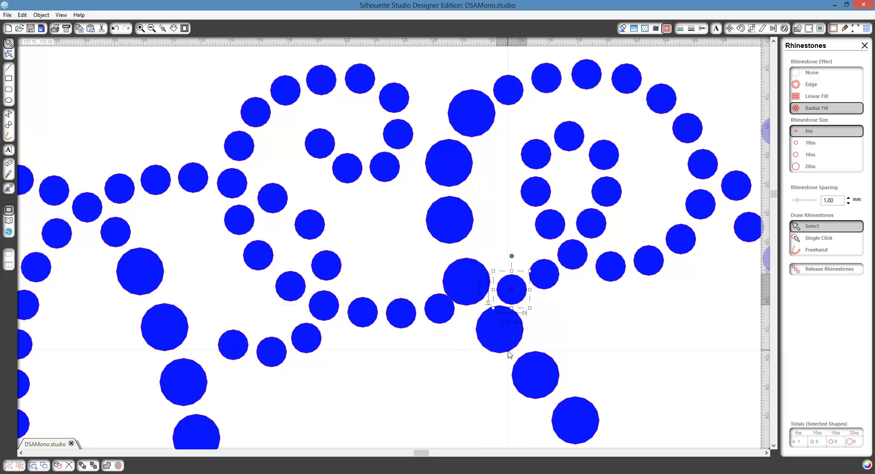
pyautogui.click(581, 363)
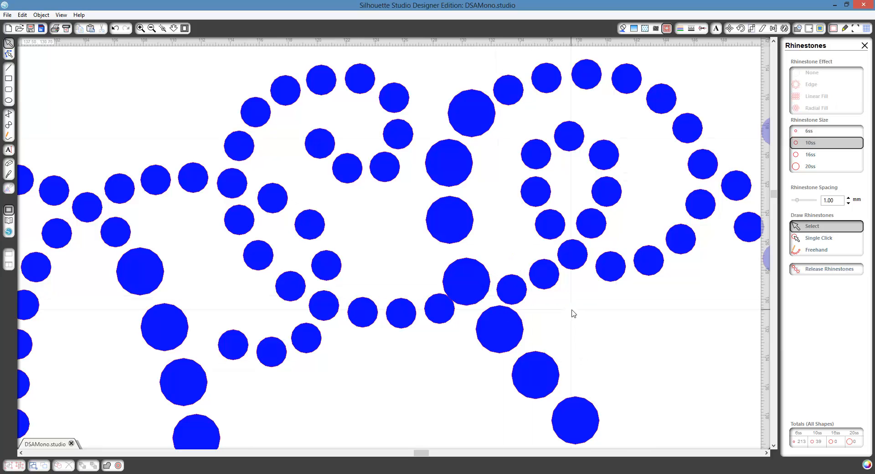
pyautogui.click(519, 297)
pyautogui.press('Delete')
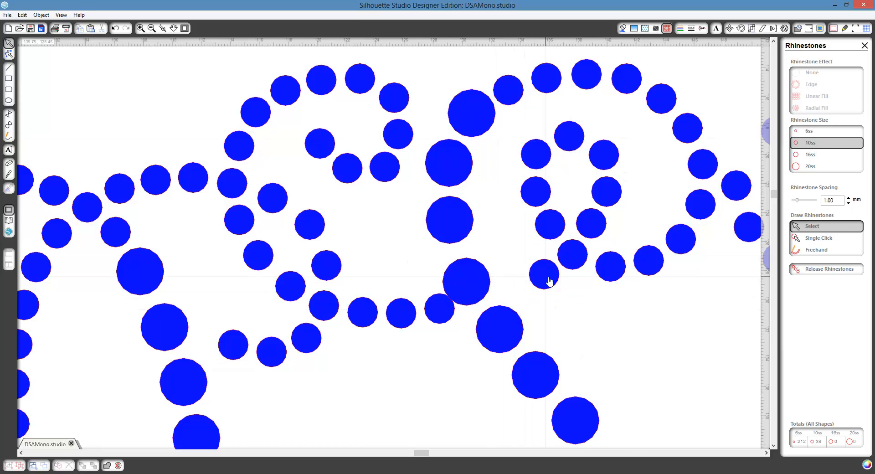
# - Move the two 6ss stones right of the S's upper crossing down, and extend the inner loop's lower right end with an extra 6ss stone
pyautogui.moveTo(546, 277); pyautogui.dragTo(541, 301)
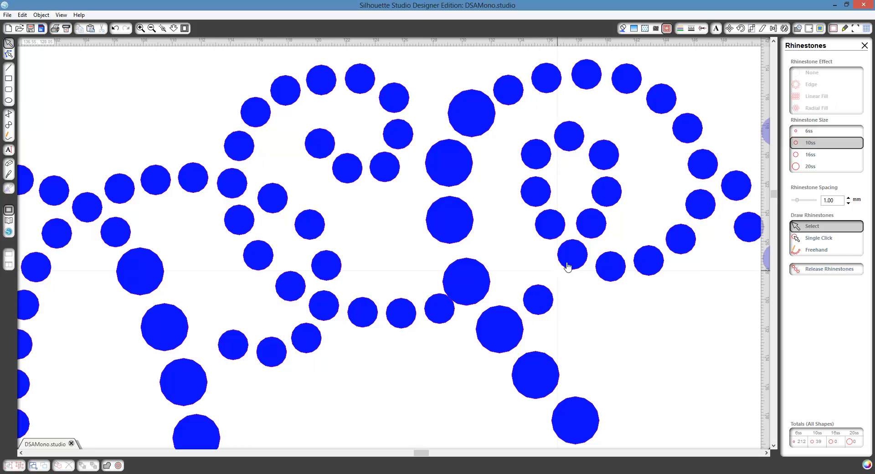
pyautogui.moveTo(570, 261); pyautogui.dragTo(564, 280)
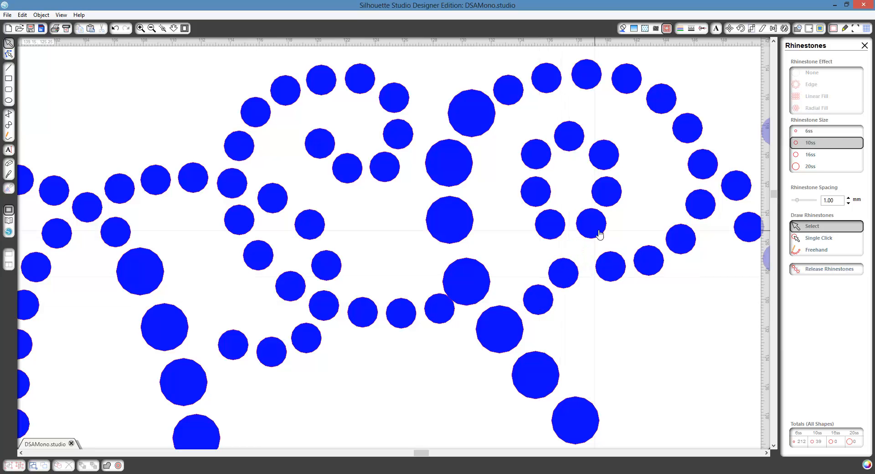
pyautogui.moveTo(598, 235)
pyautogui.mouseDown()
pyautogui.moveTo(592, 252)
pyautogui.moveTo(601, 221)
pyautogui.mouseUp()
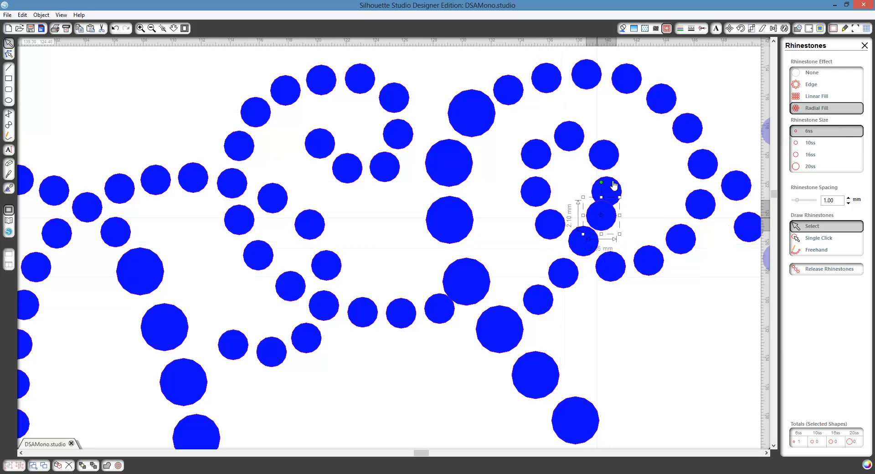
# - Space the 6ss stones on the right side of the S's upper inner loop, moving the upper two up and the third slightly right
pyautogui.moveTo(609, 184); pyautogui.dragTo(615, 178)
pyautogui.moveTo(609, 148); pyautogui.dragTo(609, 139)
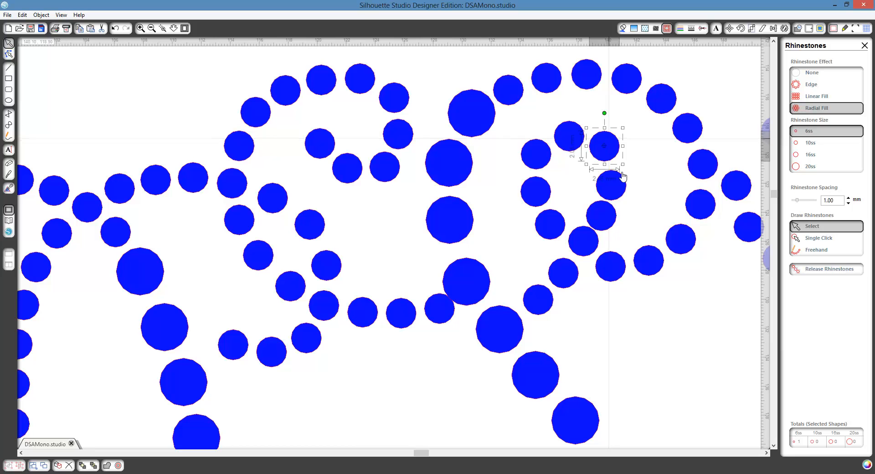
pyautogui.moveTo(618, 185); pyautogui.dragTo(619, 180)
pyautogui.click(603, 143)
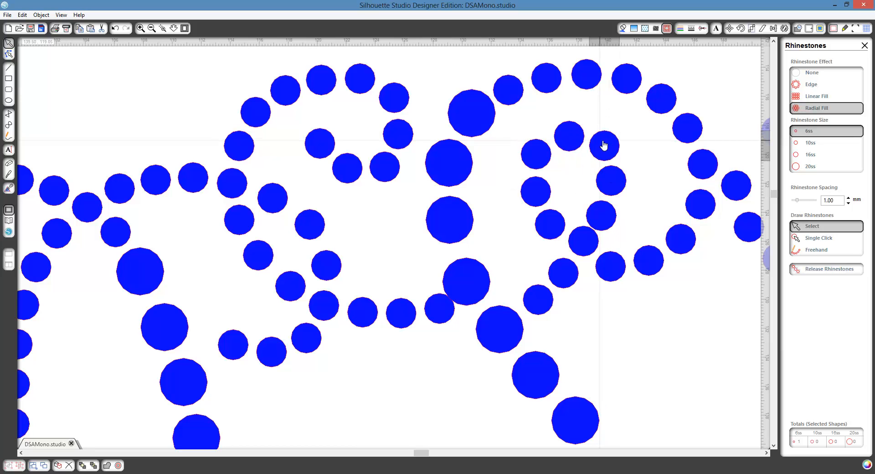
pyautogui.click(611, 184)
pyautogui.moveTo(603, 220); pyautogui.dragTo(606, 218)
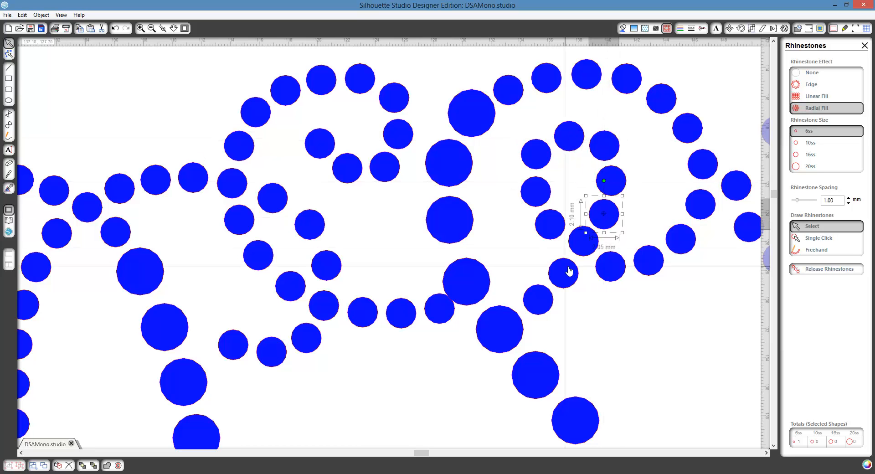
# - Shift the 6ss stones at the lower end of the S's upper inner loop down and left to even their spacing
pyautogui.moveTo(566, 274)
pyautogui.mouseDown()
pyautogui.moveTo(588, 254)
pyautogui.moveTo(568, 275)
pyautogui.mouseUp()
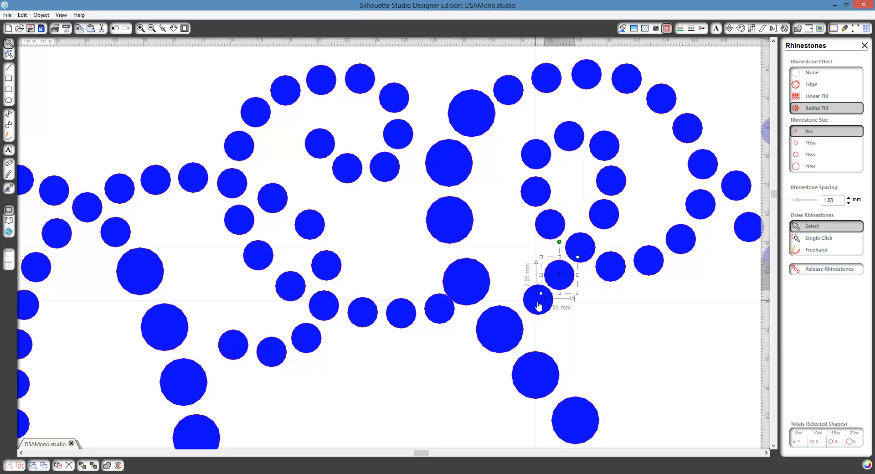
pyautogui.moveTo(535, 301); pyautogui.dragTo(606, 225)
pyautogui.moveTo(605, 222); pyautogui.dragTo(602, 226)
pyautogui.click(644, 217)
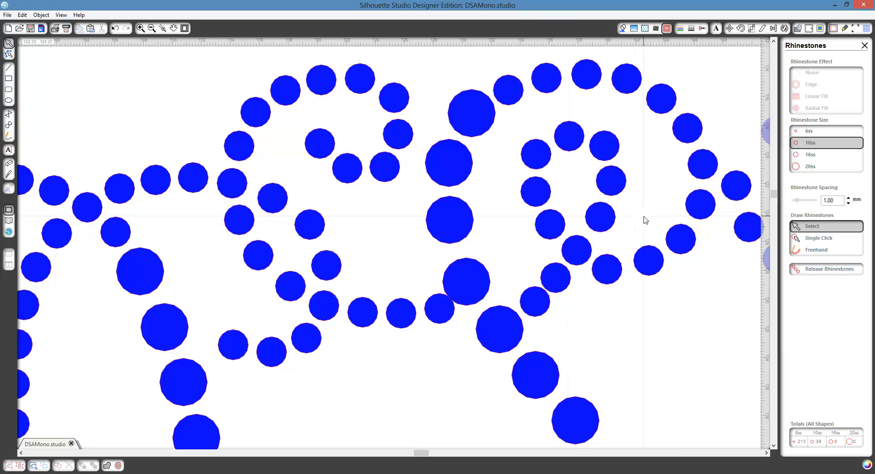
pyautogui.hotkey('ctrl', 'z')
pyautogui.click(642, 218)
# - Fine-tune the 6ss stones around the S's inner loop crossing, moving the outer curve's end stone up-right and the loop's tail stone slightly left
pyautogui.moveTo(611, 271); pyautogui.dragTo(615, 267)
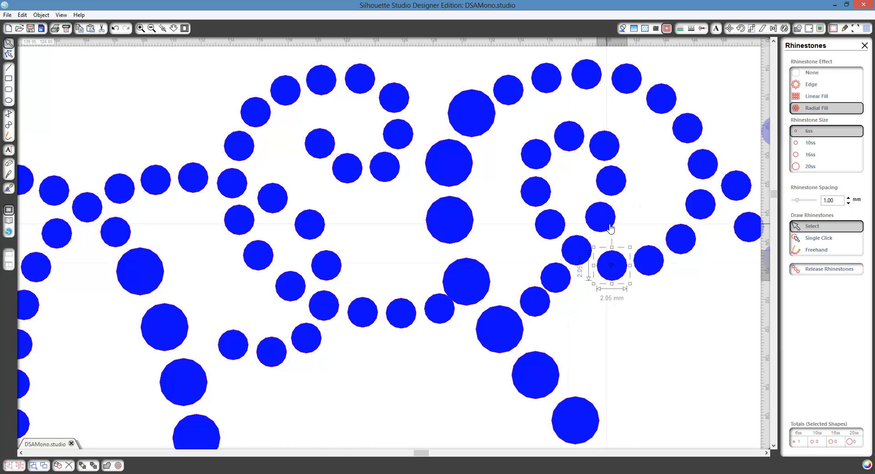
pyautogui.moveTo(609, 224); pyautogui.dragTo(606, 229)
pyautogui.click(611, 183)
pyautogui.click(654, 197)
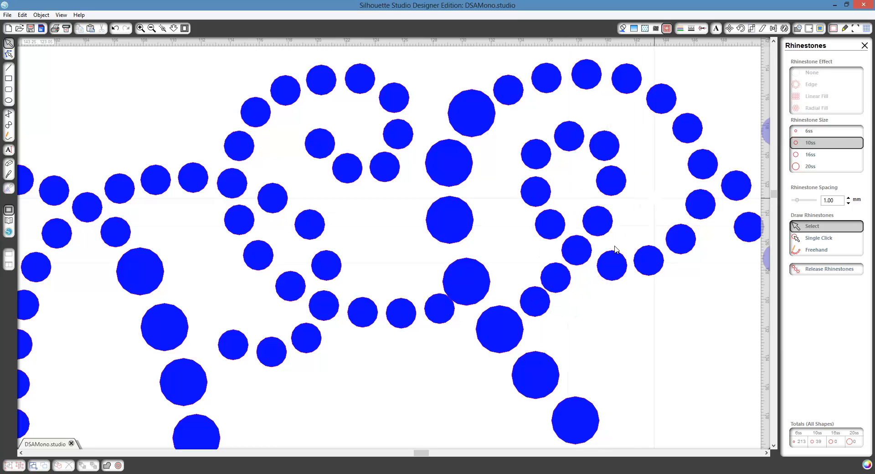
pyautogui.click(538, 299)
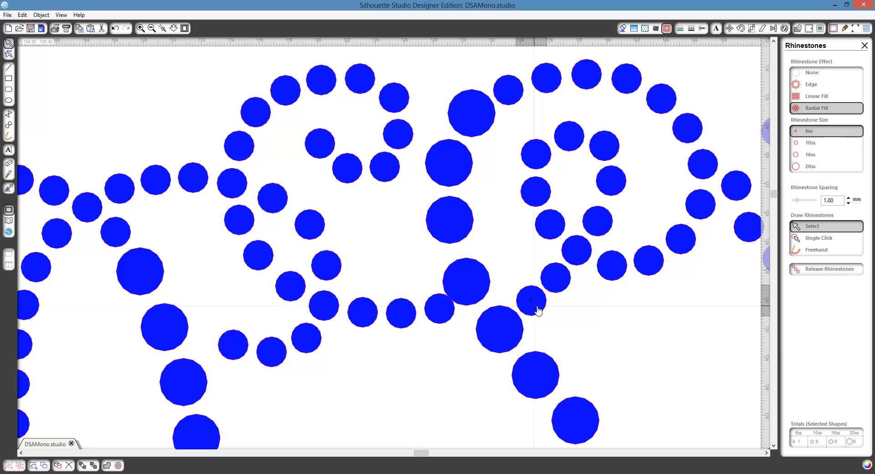
pyautogui.moveTo(538, 299); pyautogui.dragTo(533, 296)
pyautogui.click(423, 366)
# - Lower the three 6ss stones left of the S's main stroke so their row meets the stroke beside the 10ss stone at the crossing
pyautogui.moveTo(438, 316); pyautogui.dragTo(456, 354)
pyautogui.click(547, 301)
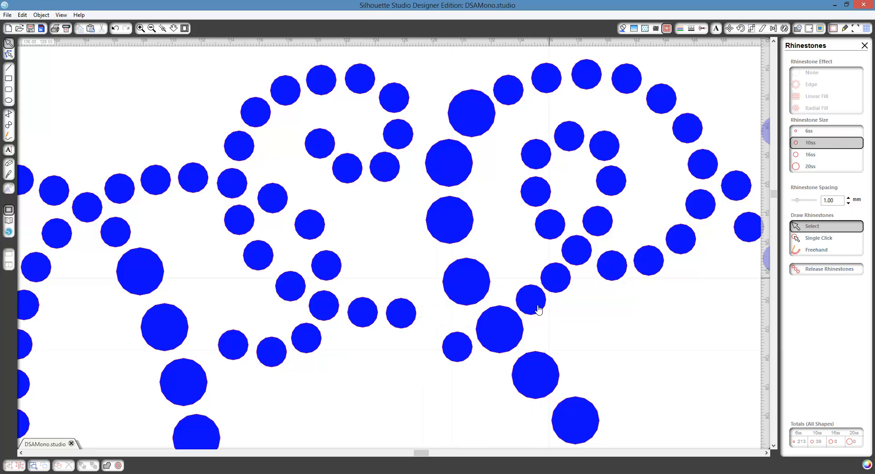
pyautogui.moveTo(414, 325); pyautogui.dragTo(428, 353)
pyautogui.click(377, 324)
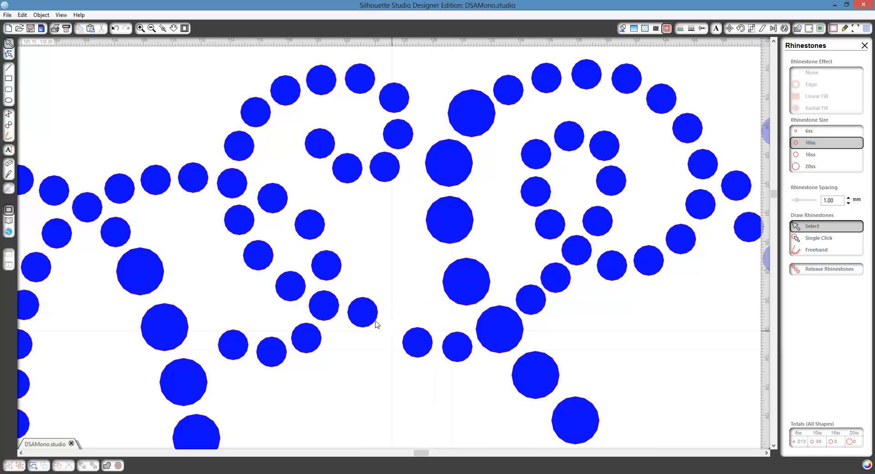
pyautogui.moveTo(369, 331); pyautogui.dragTo(397, 342)
pyautogui.click(327, 332)
pyautogui.click(438, 350)
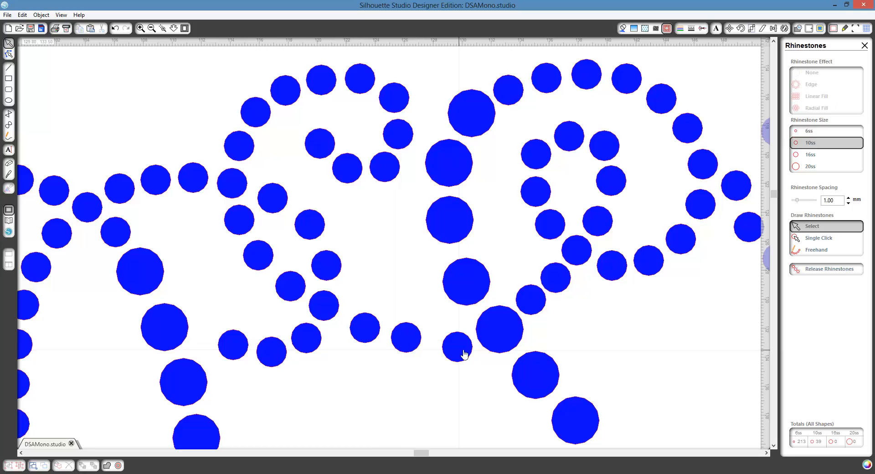
pyautogui.moveTo(463, 351); pyautogui.dragTo(458, 347)
pyautogui.click(362, 353)
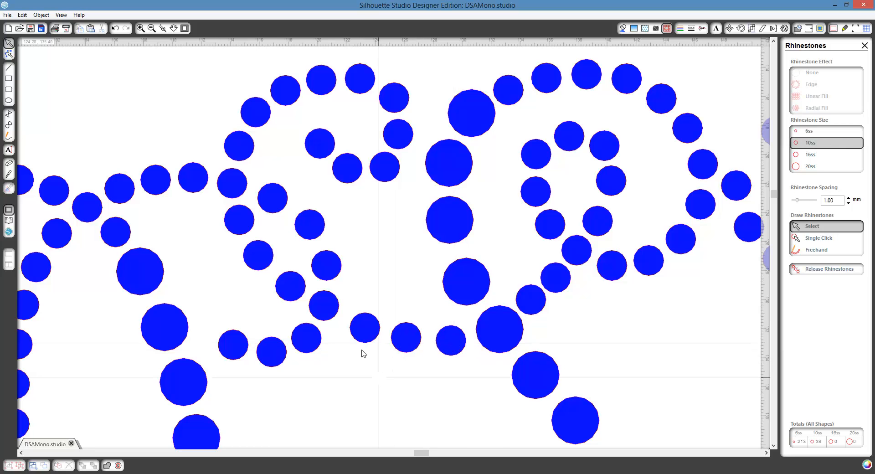
# - Nudge the 6ss stones at both ends of the lowered row and one on the inner loop's tail to even the gaps
pyautogui.click(326, 311)
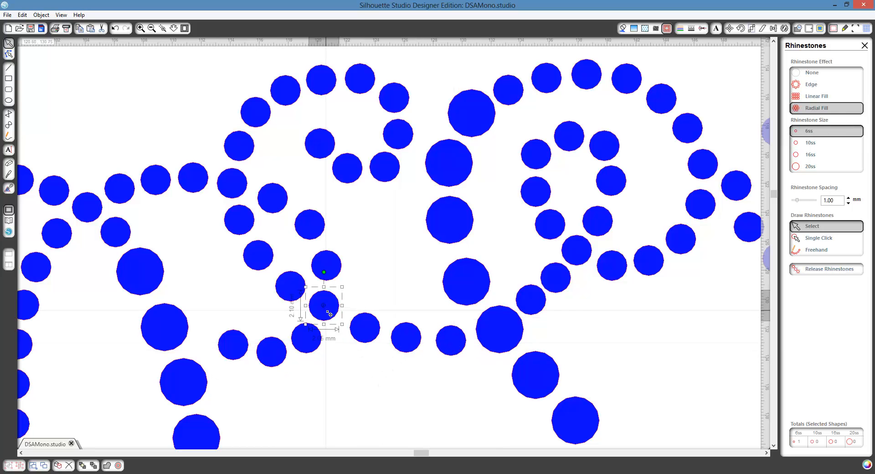
pyautogui.click(335, 358)
pyautogui.moveTo(319, 303); pyautogui.dragTo(321, 302)
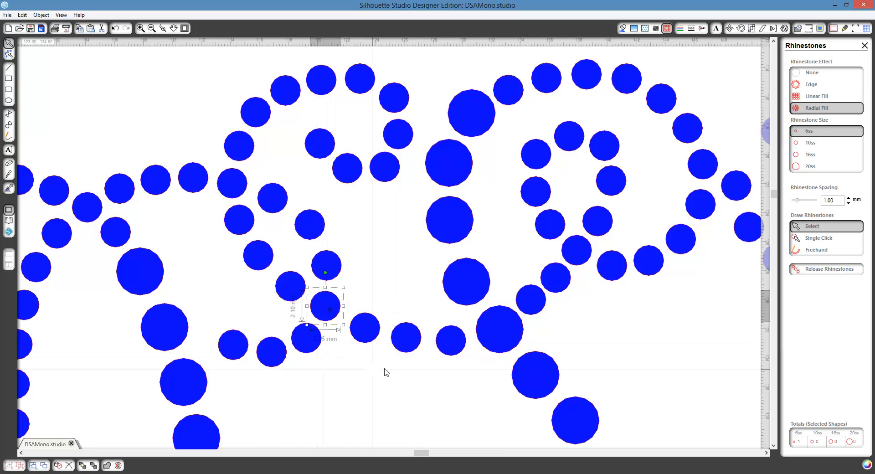
pyautogui.click(435, 354)
pyautogui.moveTo(446, 342); pyautogui.dragTo(444, 340)
pyautogui.click(465, 368)
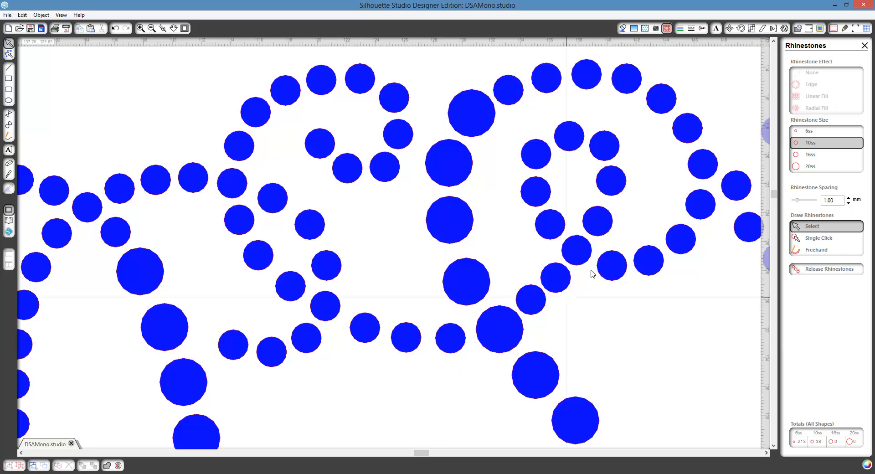
pyautogui.moveTo(556, 281); pyautogui.dragTo(559, 282)
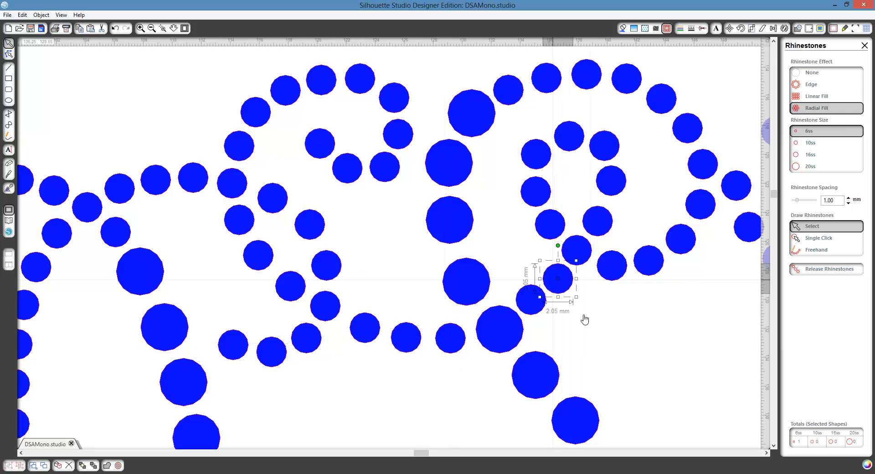
pyautogui.click(606, 322)
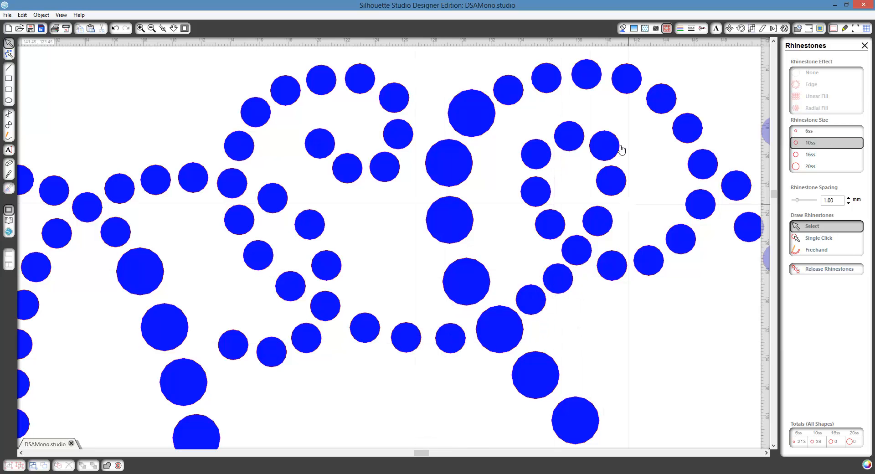
# - Nudge the top 10ss stone of the A's main stroke slightly right
pyautogui.click(152, 28)
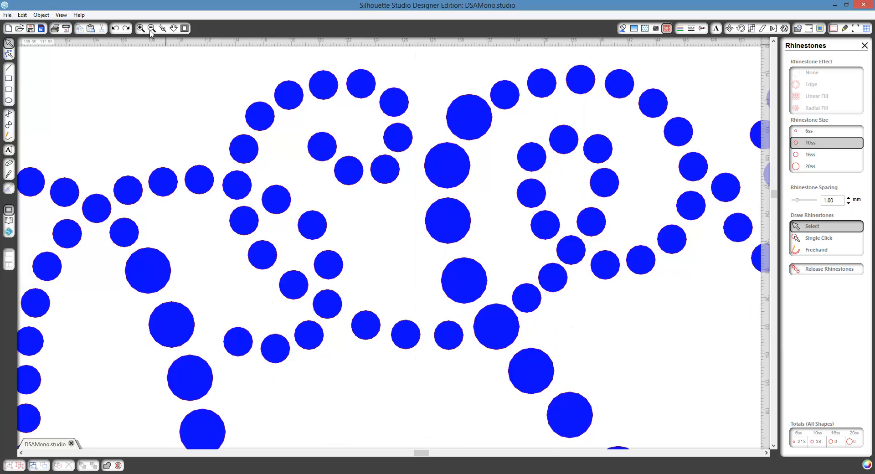
pyautogui.click(151, 28)
pyautogui.click(151, 28)
pyautogui.click(151, 28)
pyautogui.click(151, 28)
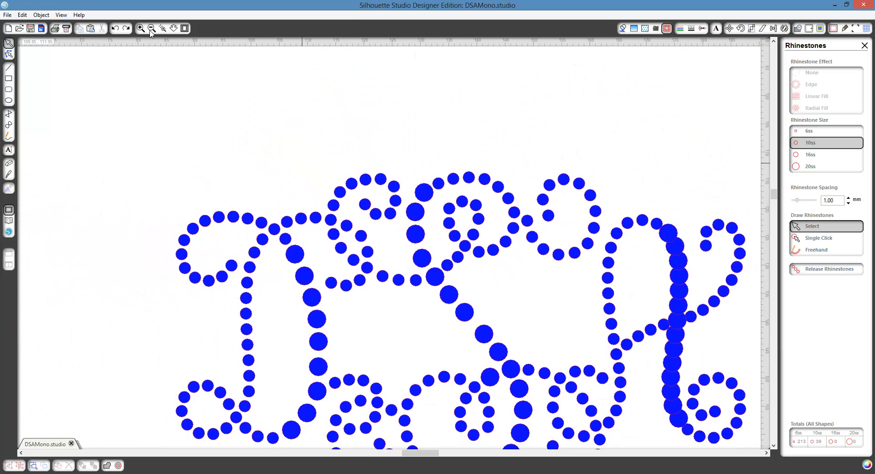
pyautogui.click(152, 28)
pyautogui.click(151, 28)
pyautogui.click(151, 29)
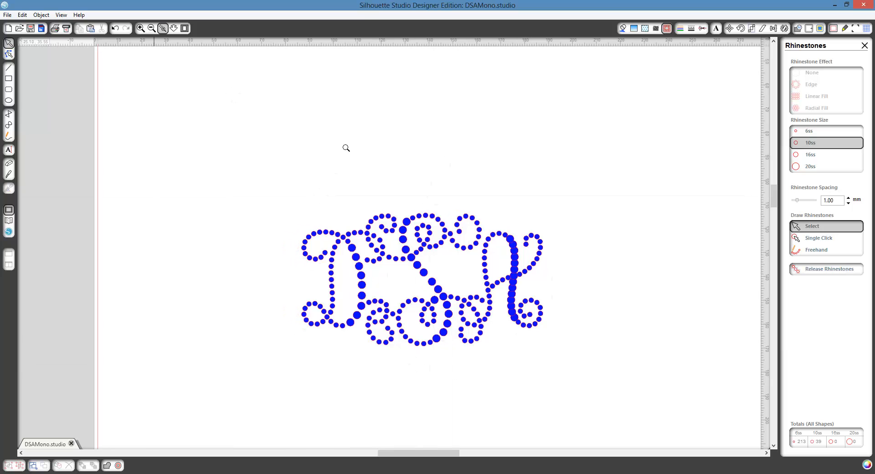
pyautogui.moveTo(533, 295); pyautogui.dragTo(578, 357)
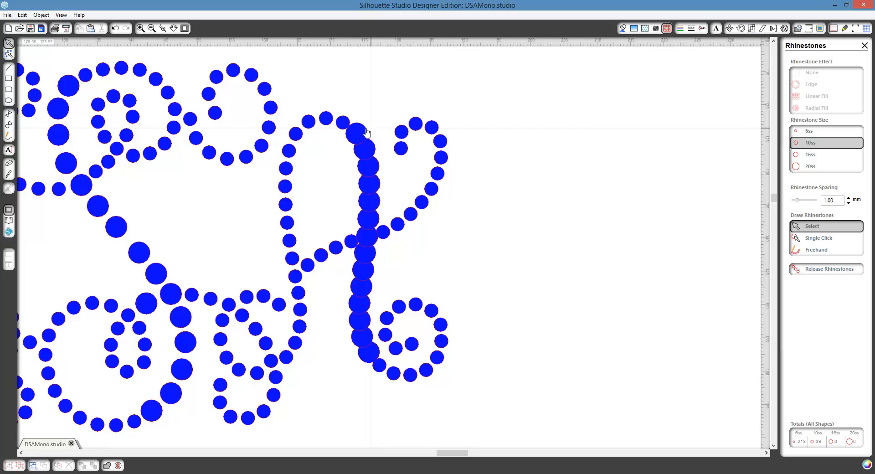
pyautogui.click(367, 132)
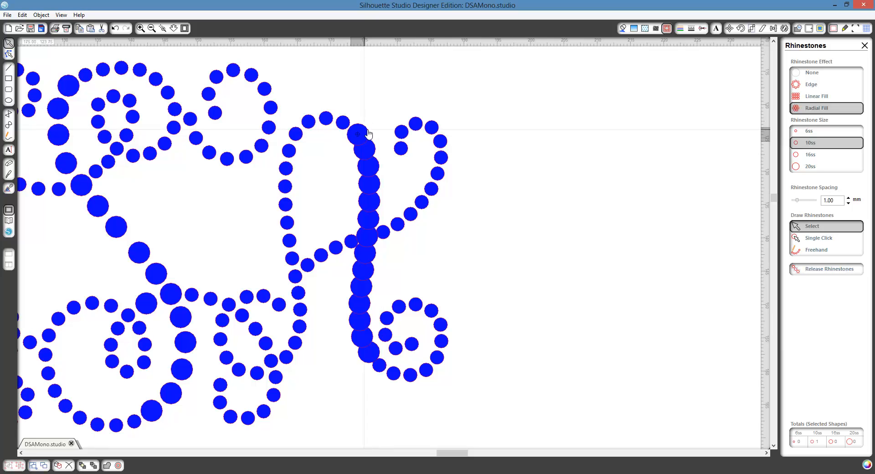
pyautogui.moveTo(367, 130); pyautogui.dragTo(369, 130)
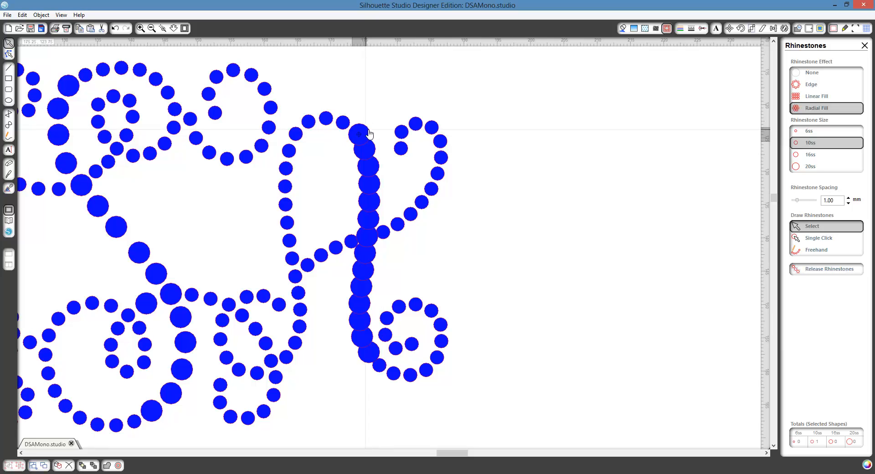
# - Nudge the bottom 10ss stone of the A's main stroke up and left, away from the adjoining 6ss stone
pyautogui.click(367, 362)
pyautogui.press('Up')
pyautogui.press('Up')
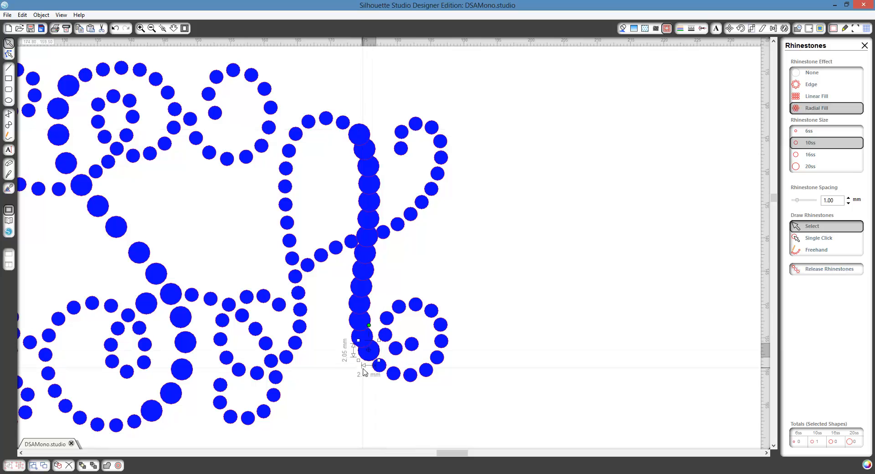
pyautogui.press('Up')
pyautogui.press('Up')
pyautogui.press('Left')
pyautogui.press('Left')
pyautogui.press('Left')
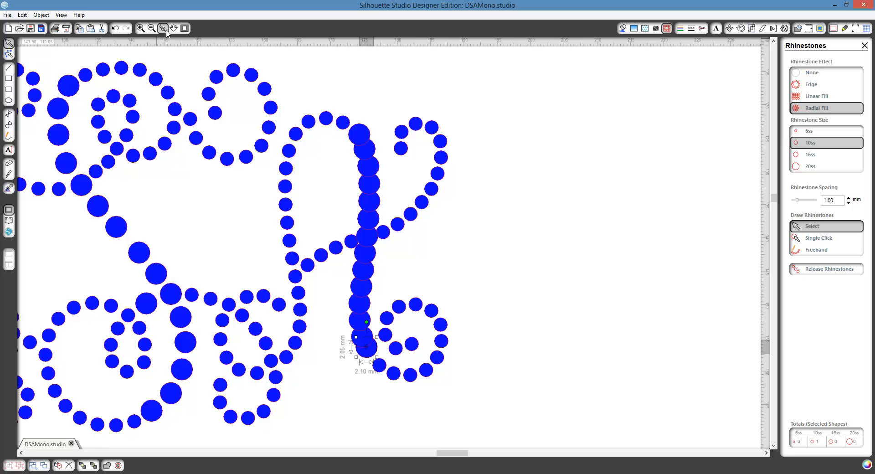
# - Delete four alternate overlapping 10ss stones from the middle and lower part of the A's main stroke
pyautogui.moveTo(287, 110); pyautogui.dragTo(433, 393)
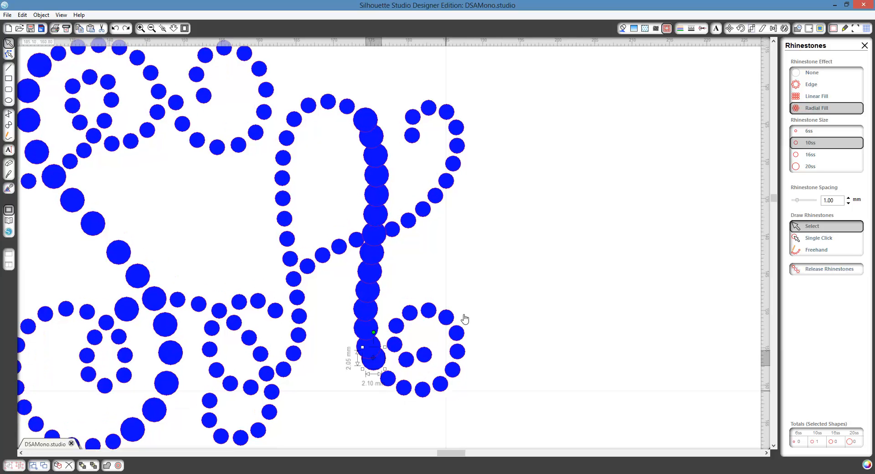
pyautogui.click(414, 185)
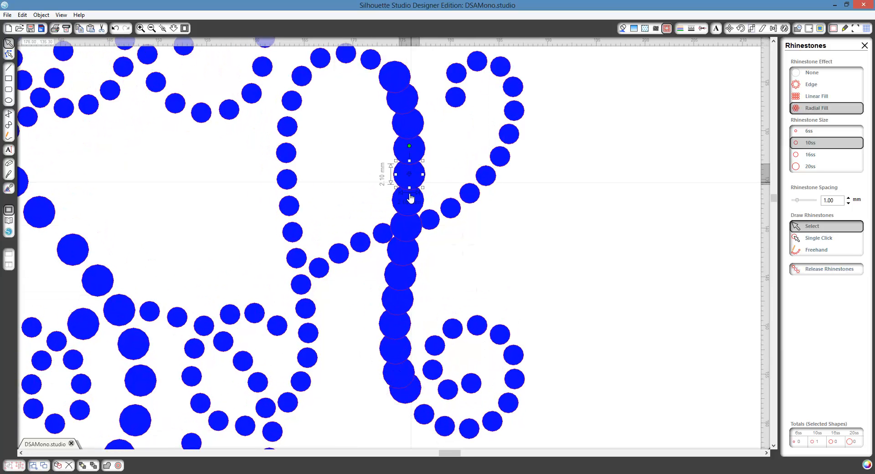
pyautogui.press('Delete')
pyautogui.click(410, 238)
pyautogui.press('Delete')
pyautogui.click(404, 306)
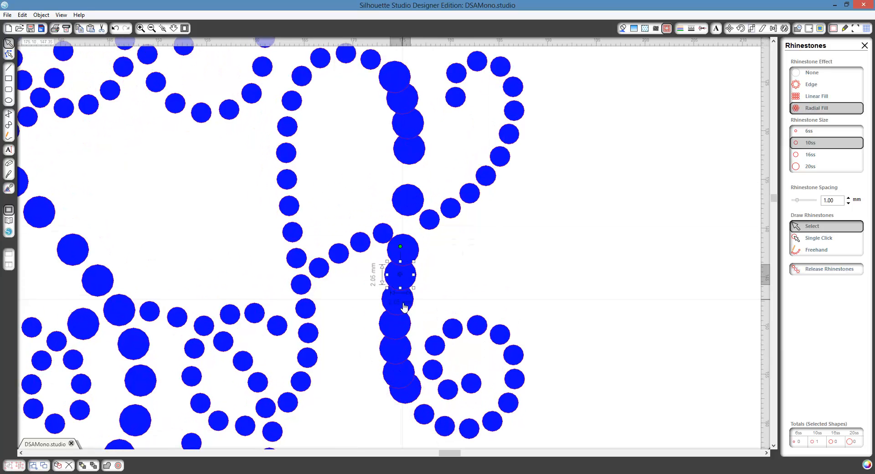
pyautogui.press('Delete')
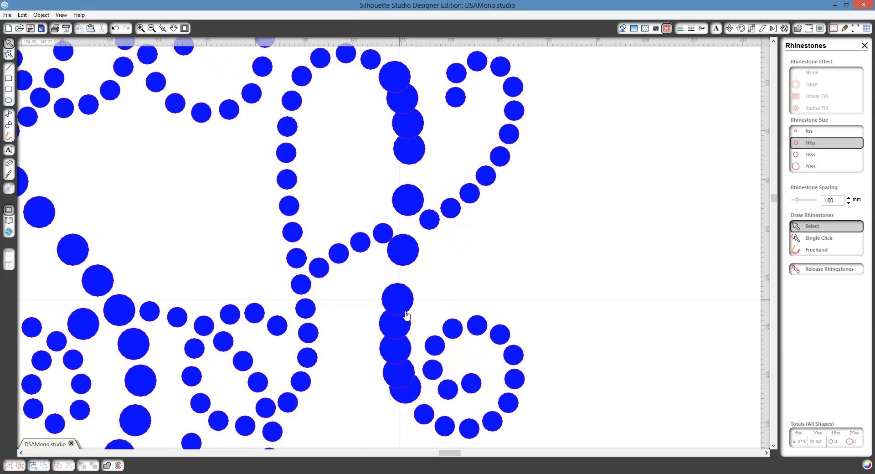
pyautogui.click(407, 315)
pyautogui.press('Delete')
# - Space the remaining 10ss stones in the lower half of the A's main stroke by moving them up until none overlap
pyautogui.moveTo(401, 364); pyautogui.dragTo(400, 344)
pyautogui.moveTo(400, 323); pyautogui.dragTo(402, 293)
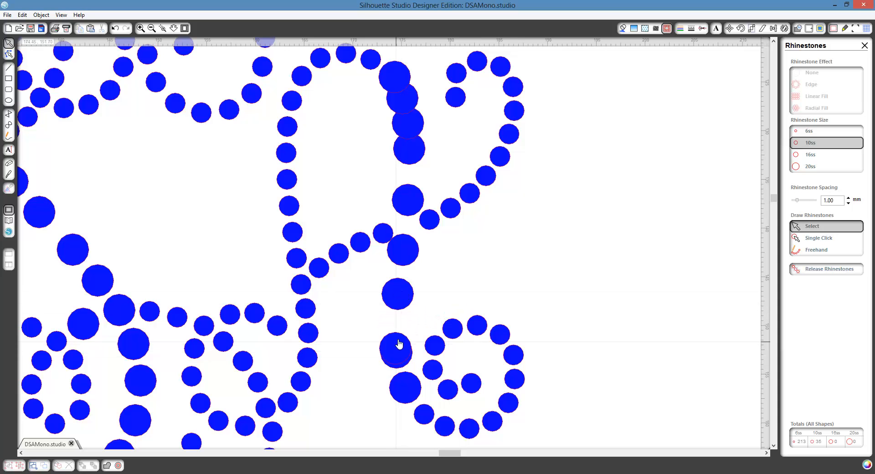
pyautogui.moveTo(400, 348); pyautogui.dragTo(405, 271)
pyautogui.click(412, 250)
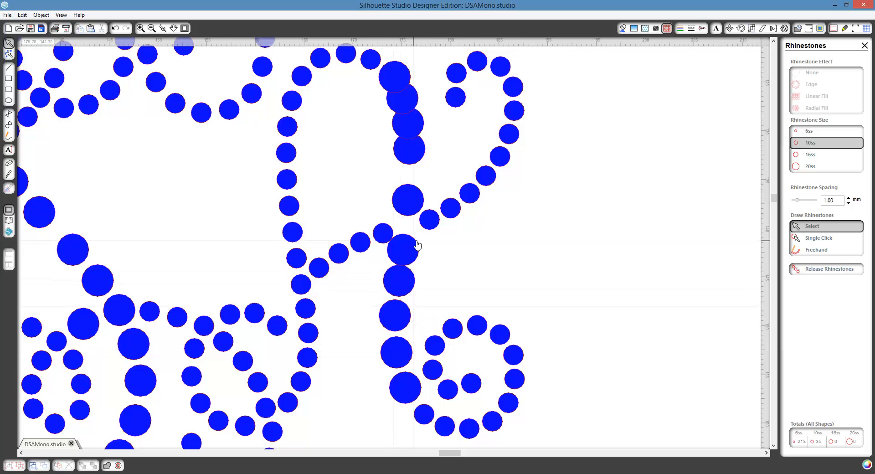
pyautogui.moveTo(415, 241); pyautogui.dragTo(416, 233)
pyautogui.moveTo(398, 287); pyautogui.dragTo(398, 282)
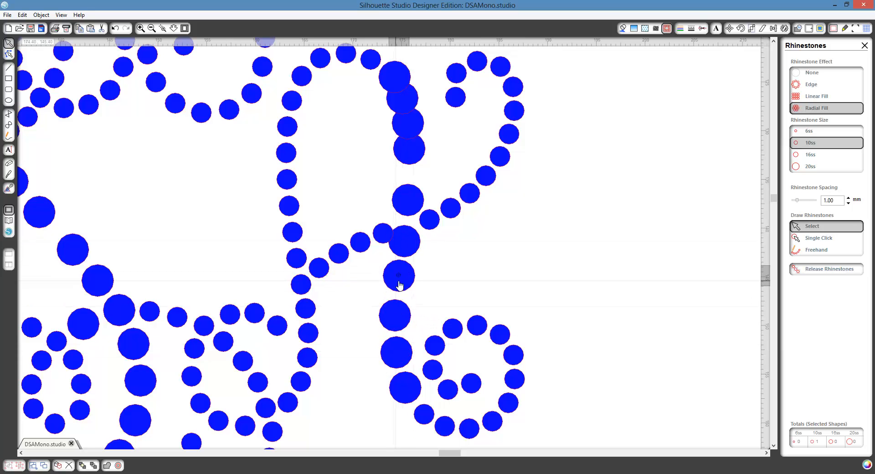
pyautogui.click(398, 282)
# - Delete one overlapping 10ss stone in the upper part of the A's main stroke and move its neighbours down to separate them
pyautogui.moveTo(410, 157); pyautogui.dragTo(410, 176)
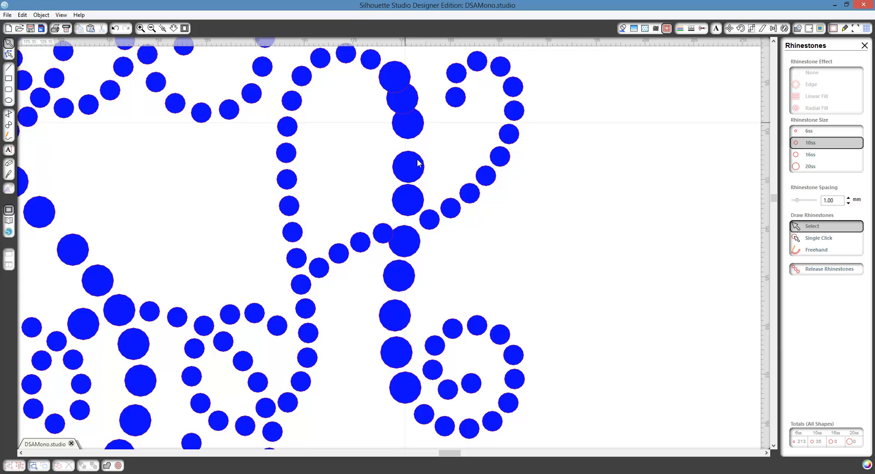
pyautogui.click(417, 162)
pyautogui.press('Delete')
pyautogui.moveTo(416, 133); pyautogui.dragTo(414, 171)
pyautogui.moveTo(410, 102); pyautogui.dragTo(407, 122)
pyautogui.click(400, 85)
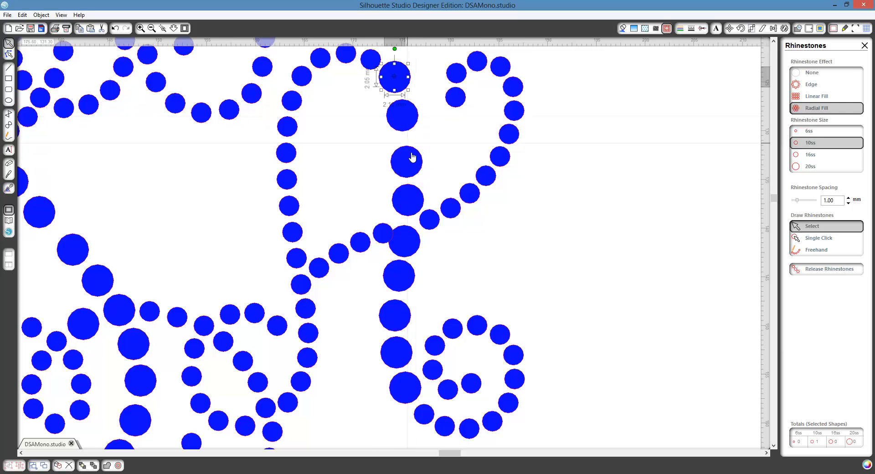
# - Move the three 10ss stones from the upper middle of the A's main stroke down to the crossbar slightly up
pyautogui.moveTo(412, 156); pyautogui.dragTo(413, 148)
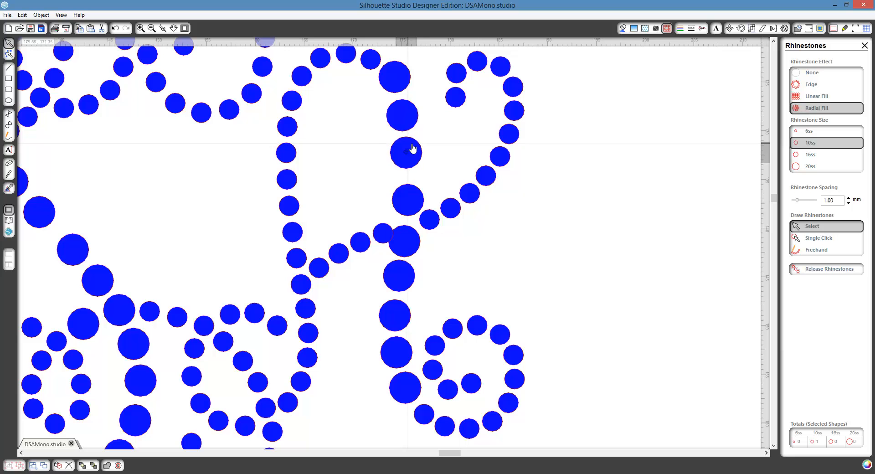
pyautogui.moveTo(412, 203); pyautogui.dragTo(412, 195)
pyautogui.moveTo(412, 242); pyautogui.dragTo(411, 241)
pyautogui.click(463, 249)
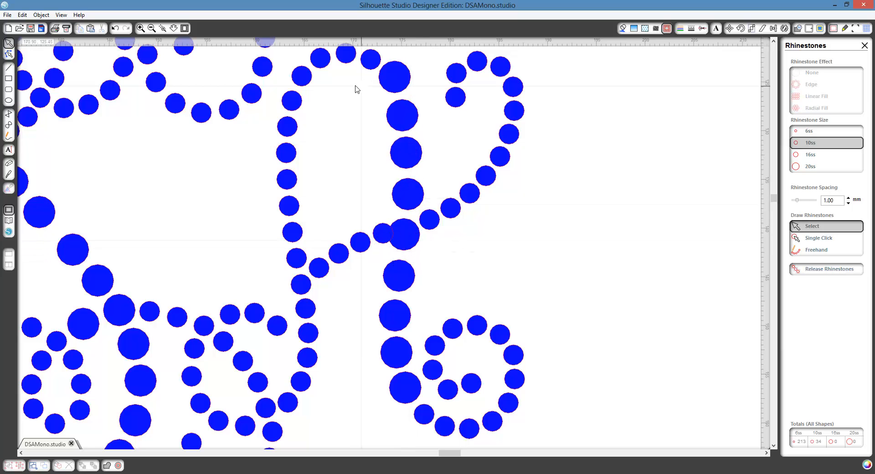
# - Delete the 6ss crossbar stone overlapping the A's main stroke and spread the remaining three crossbar stones evenly across the gap
pyautogui.click(383, 241)
pyautogui.press('Delete')
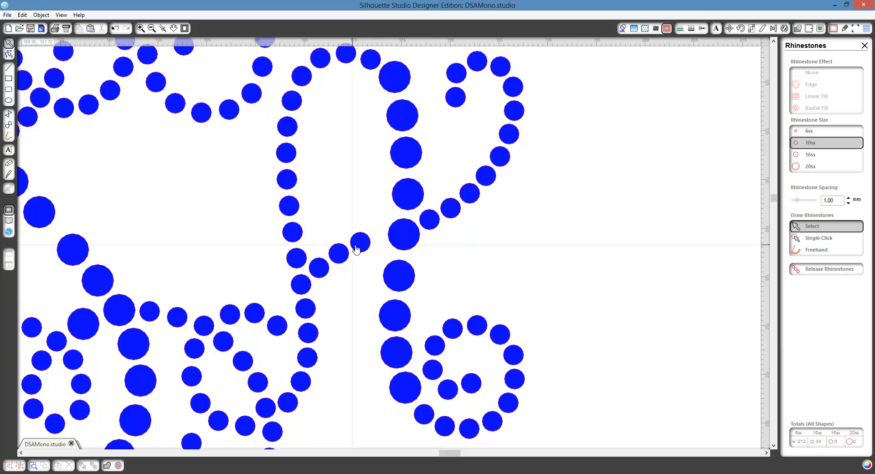
pyautogui.moveTo(359, 246)
pyautogui.mouseDown()
pyautogui.moveTo(370, 247)
pyautogui.moveTo(329, 263)
pyautogui.moveTo(349, 255)
pyautogui.mouseUp()
pyautogui.click(367, 253)
pyautogui.click(326, 267)
pyautogui.click(371, 245)
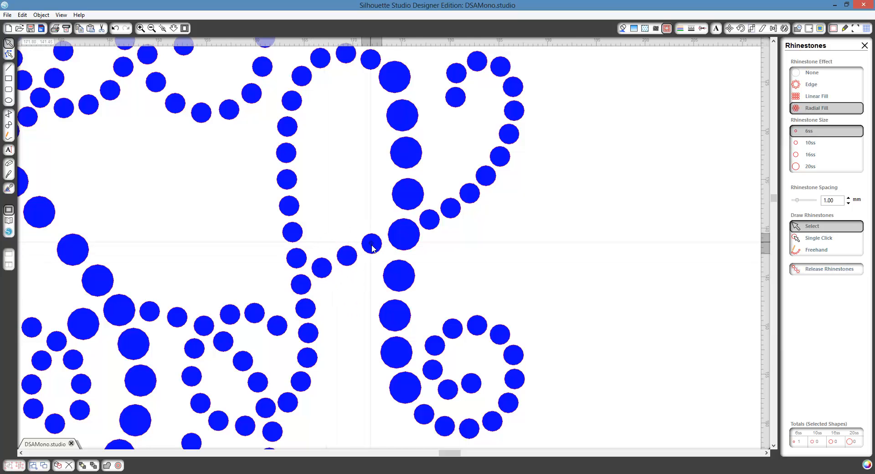
# - Nudge the 6ss crossbar stone nearest the A's main stroke slightly toward that stroke to even out the crossbar spacing
pyautogui.click(373, 247)
pyautogui.click(367, 254)
pyautogui.moveTo(378, 246); pyautogui.dragTo(380, 247)
pyautogui.click(421, 250)
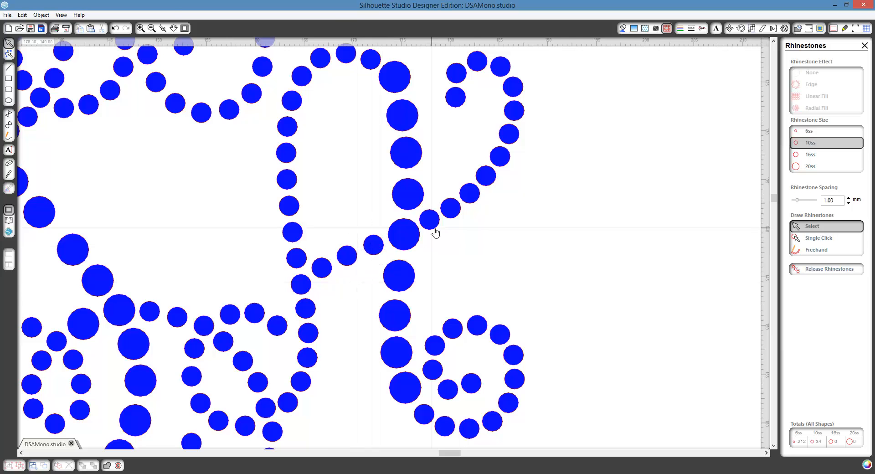
pyautogui.click(347, 256)
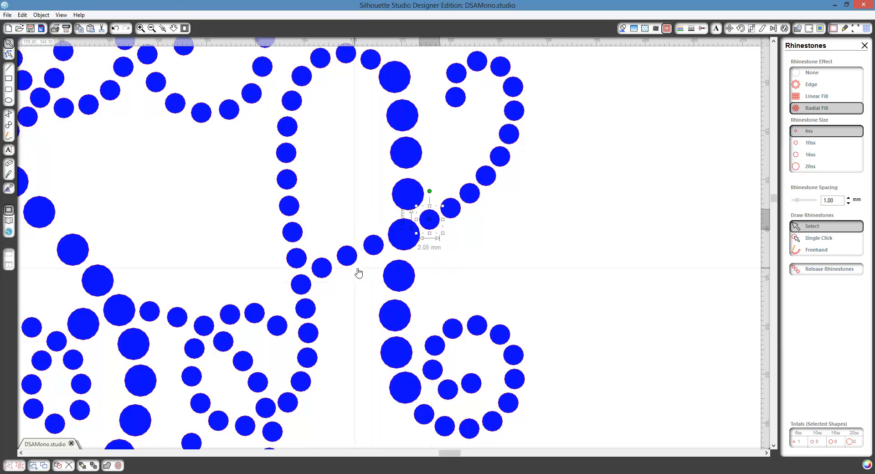
# - Examine the whole DSA monogram for even stone spacing, remaining overlaps and the placement of the larger 10ss stones
pyautogui.click(152, 28)
pyautogui.click(151, 29)
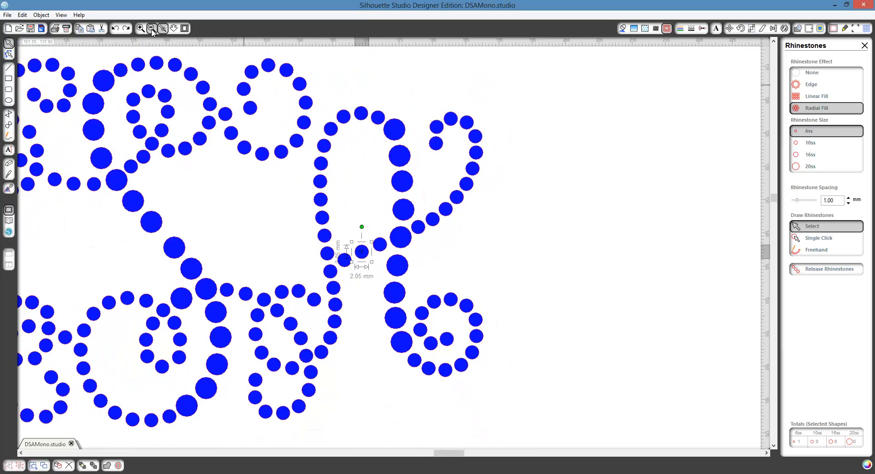
pyautogui.click(152, 29)
pyautogui.click(152, 29)
pyautogui.scroll(-3, 426, 86)
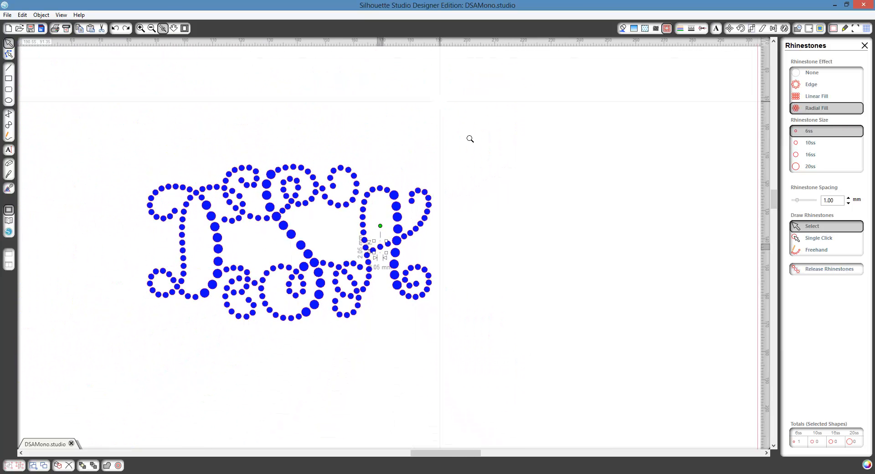
pyautogui.scroll(5, 486, 190)
pyautogui.scroll(2, 470, 190)
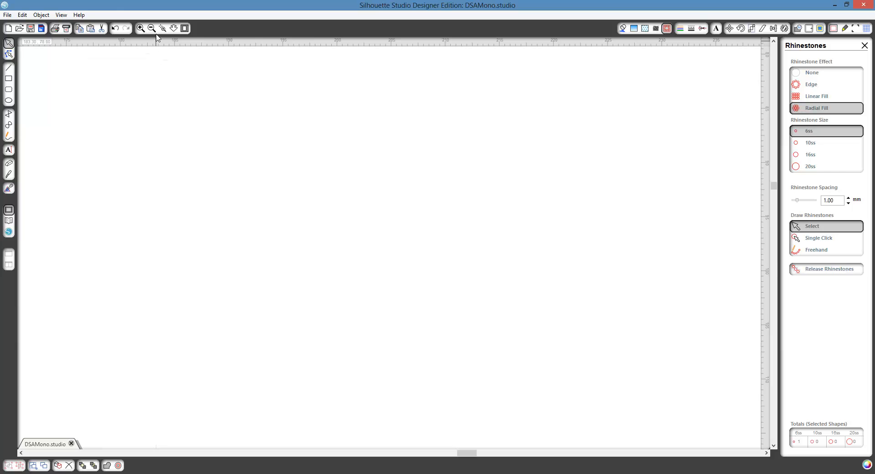
pyautogui.click(184, 29)
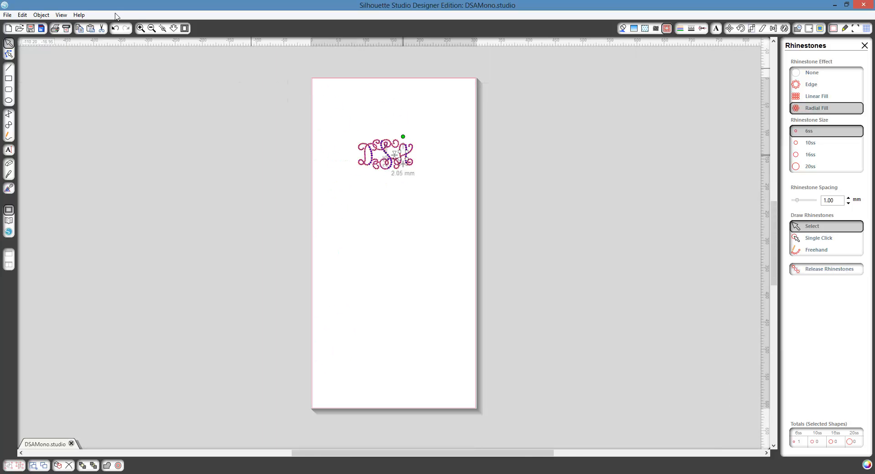
pyautogui.click(140, 28)
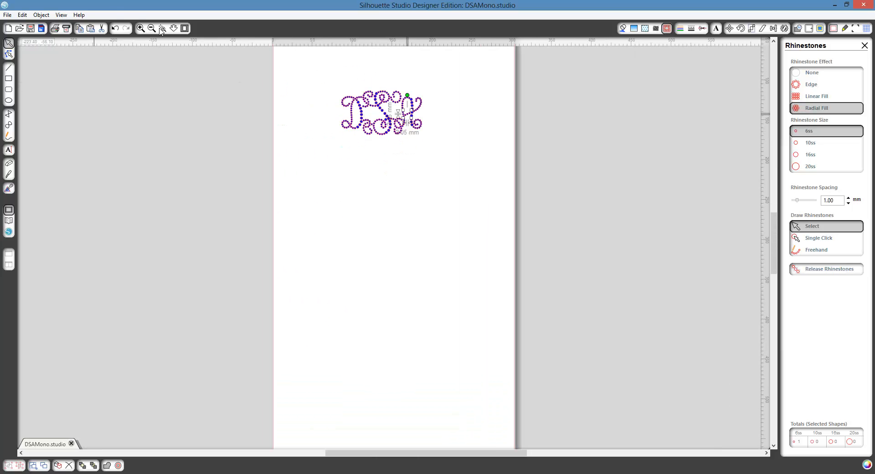
pyautogui.click(337, 82)
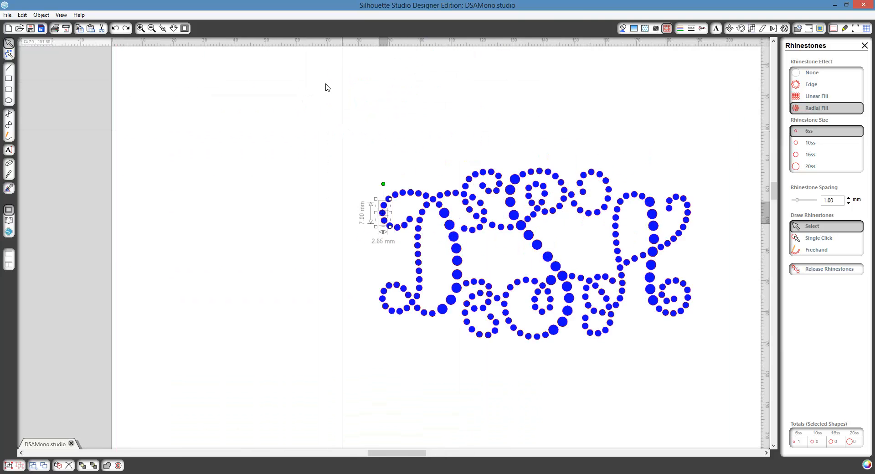
pyautogui.moveTo(530, 237); pyautogui.dragTo(369, 125)
pyautogui.click(225, 194)
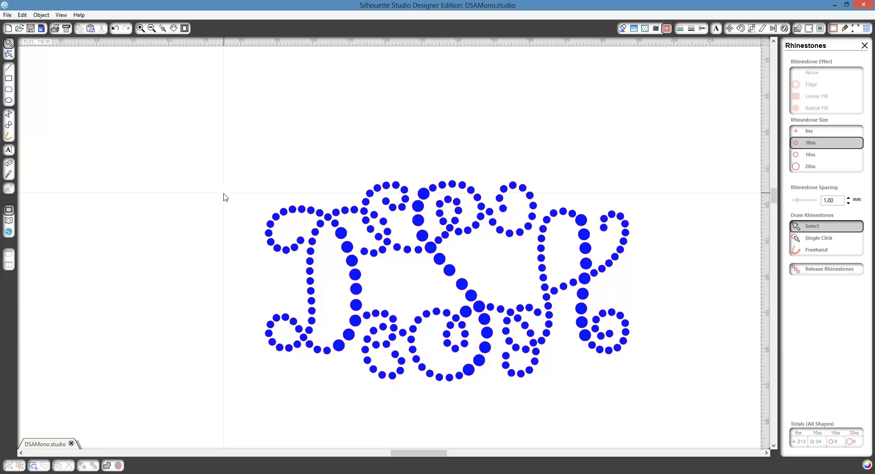
pyautogui.click(766, 452)
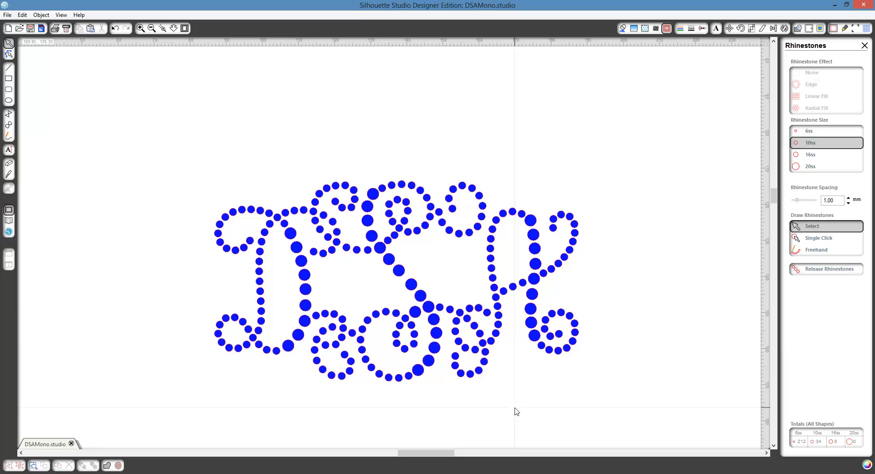
pyautogui.scroll(-1, 517, 411)
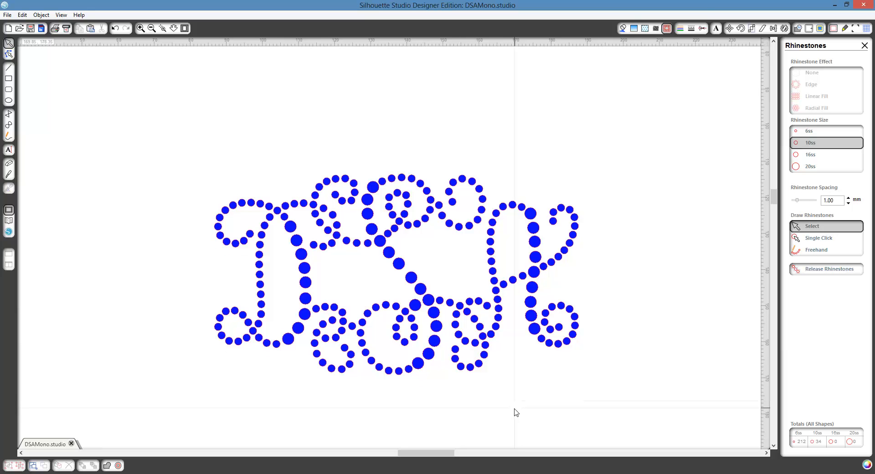
pyautogui.scroll(-1, 515, 413)
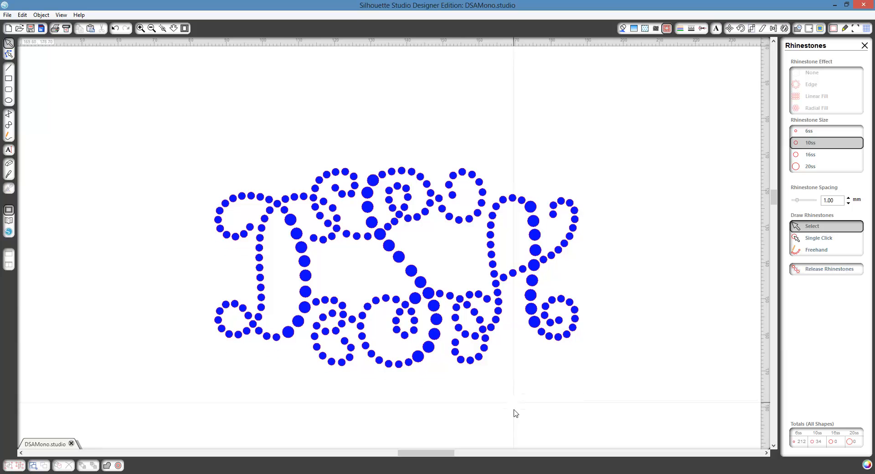